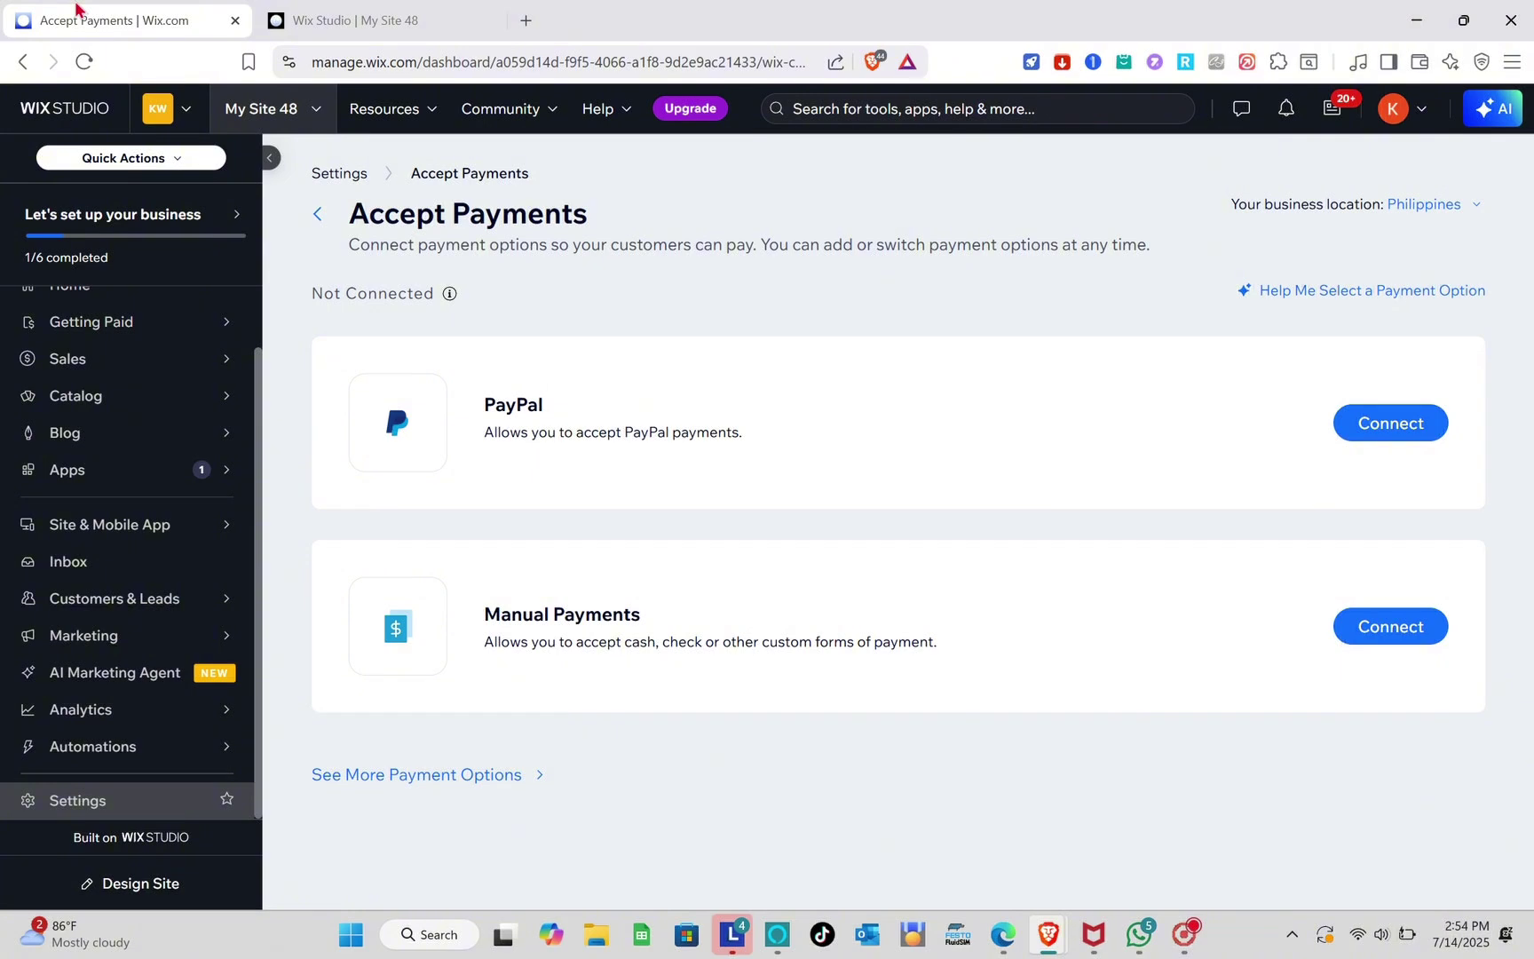
Step: Open wix.com in a new browser tab to reach the Wix Studio site list
click(335, 11)
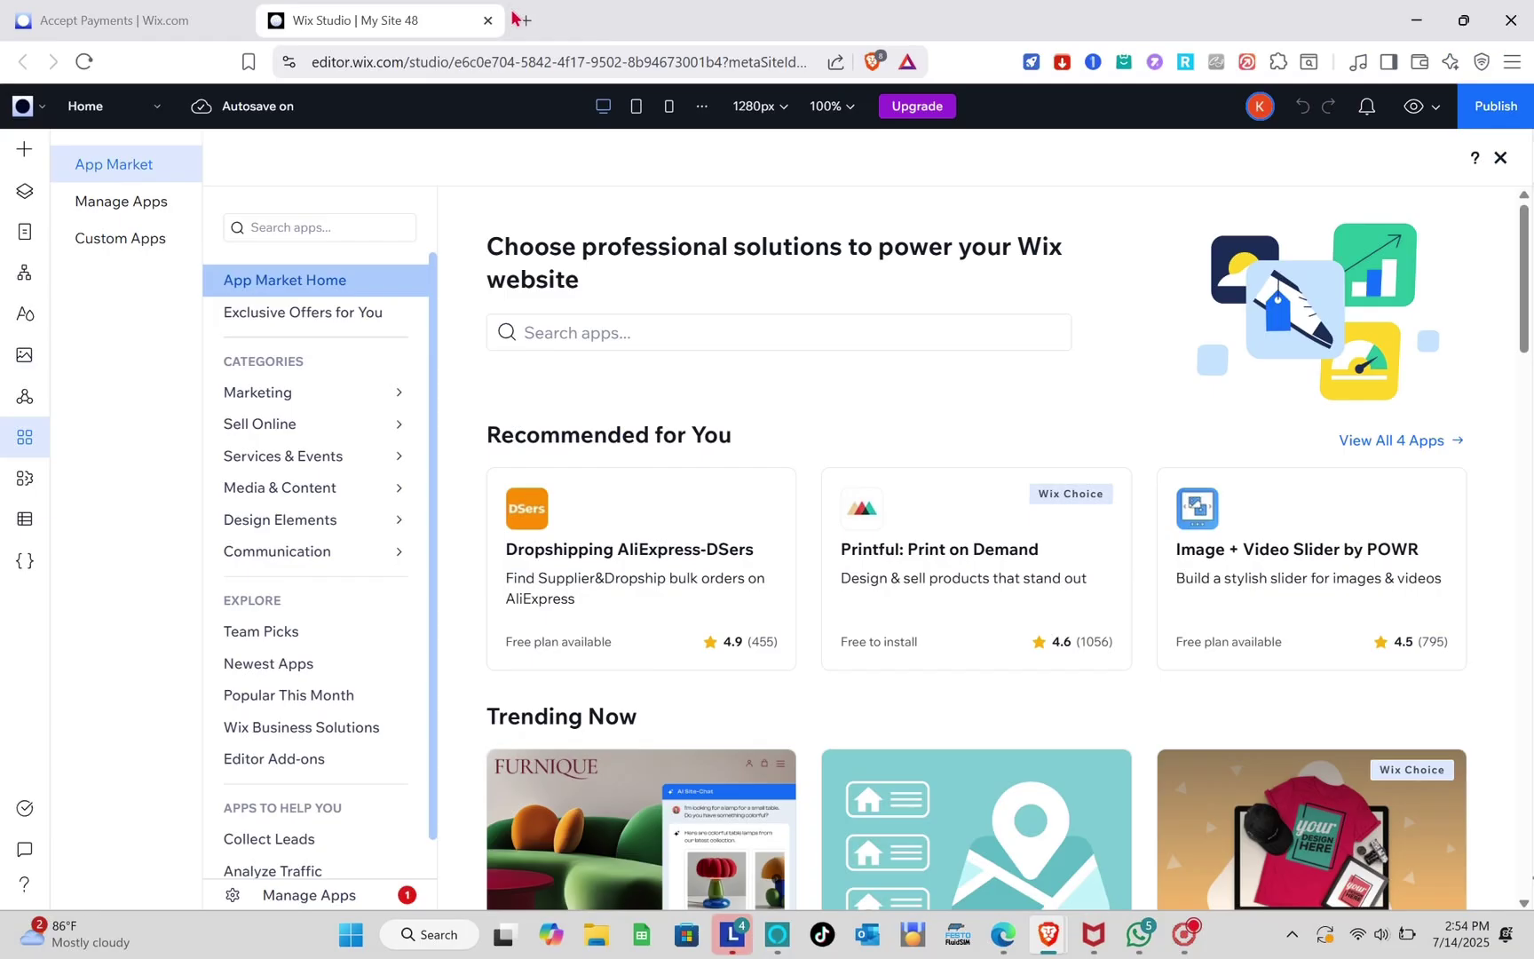
click(715, 31)
text(wix)
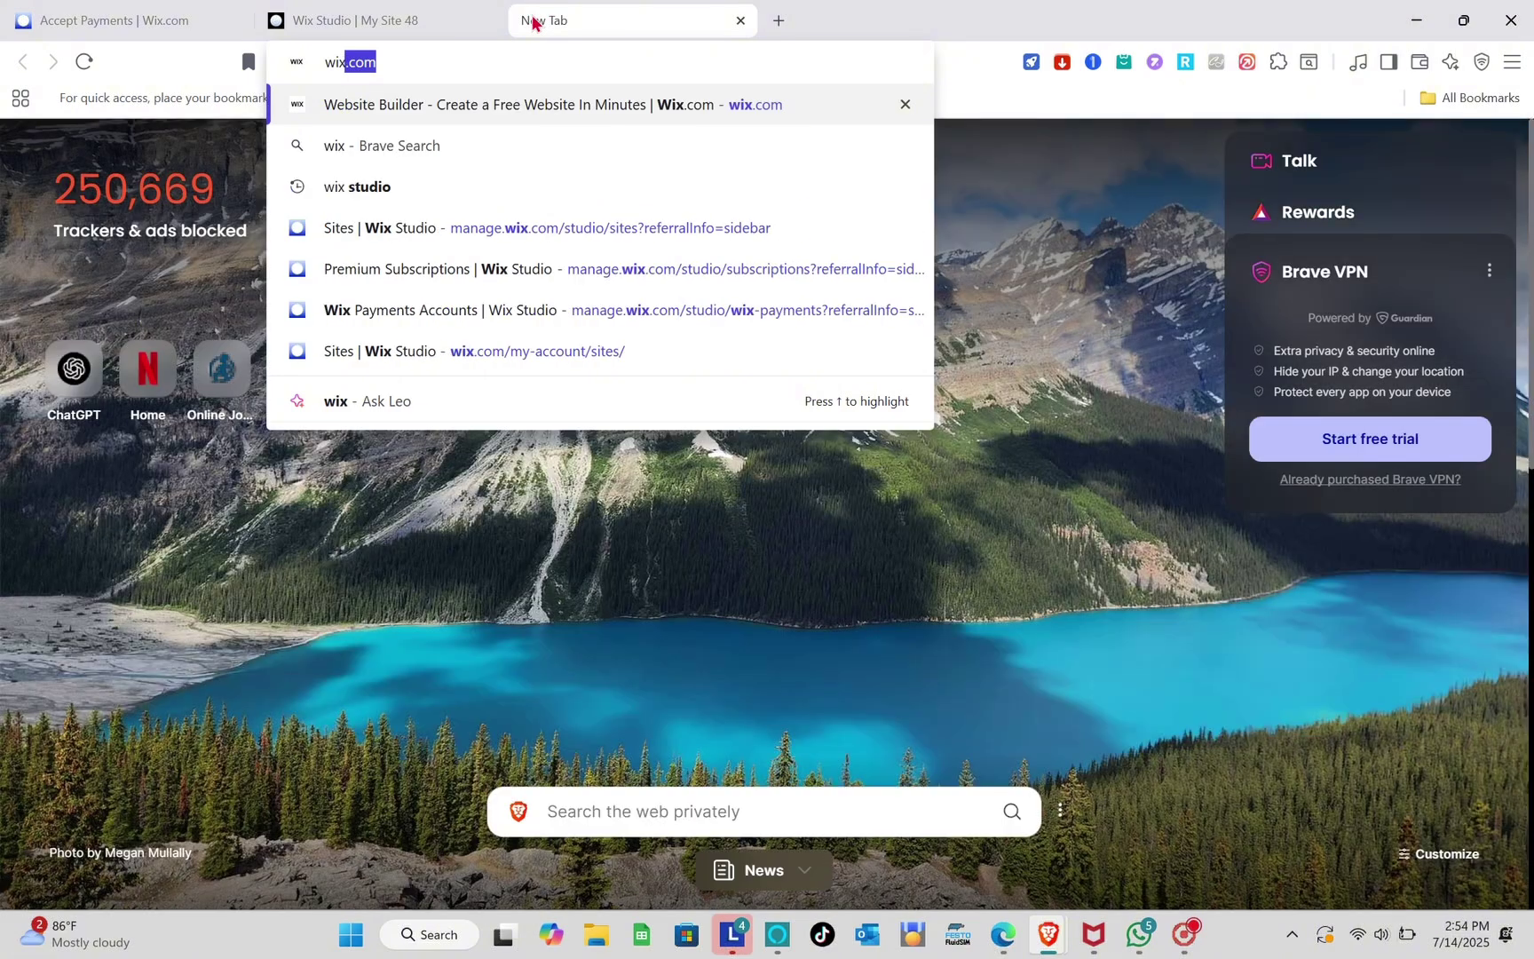
key(Return)
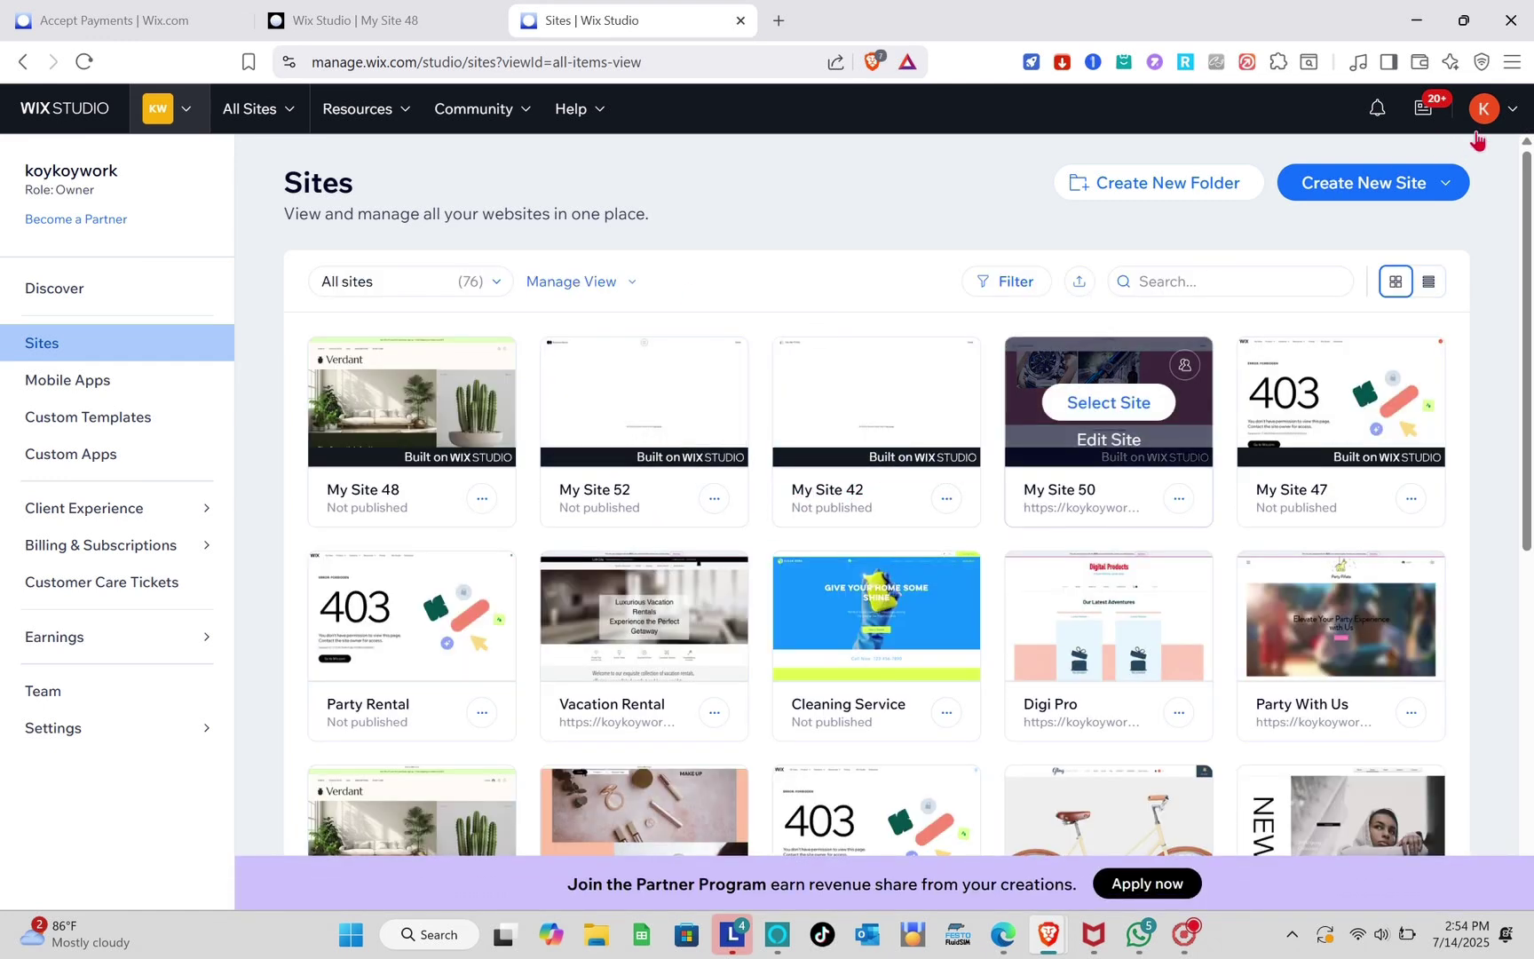
Step: Check which account is signed in and look over the existing sites
click(1506, 126)
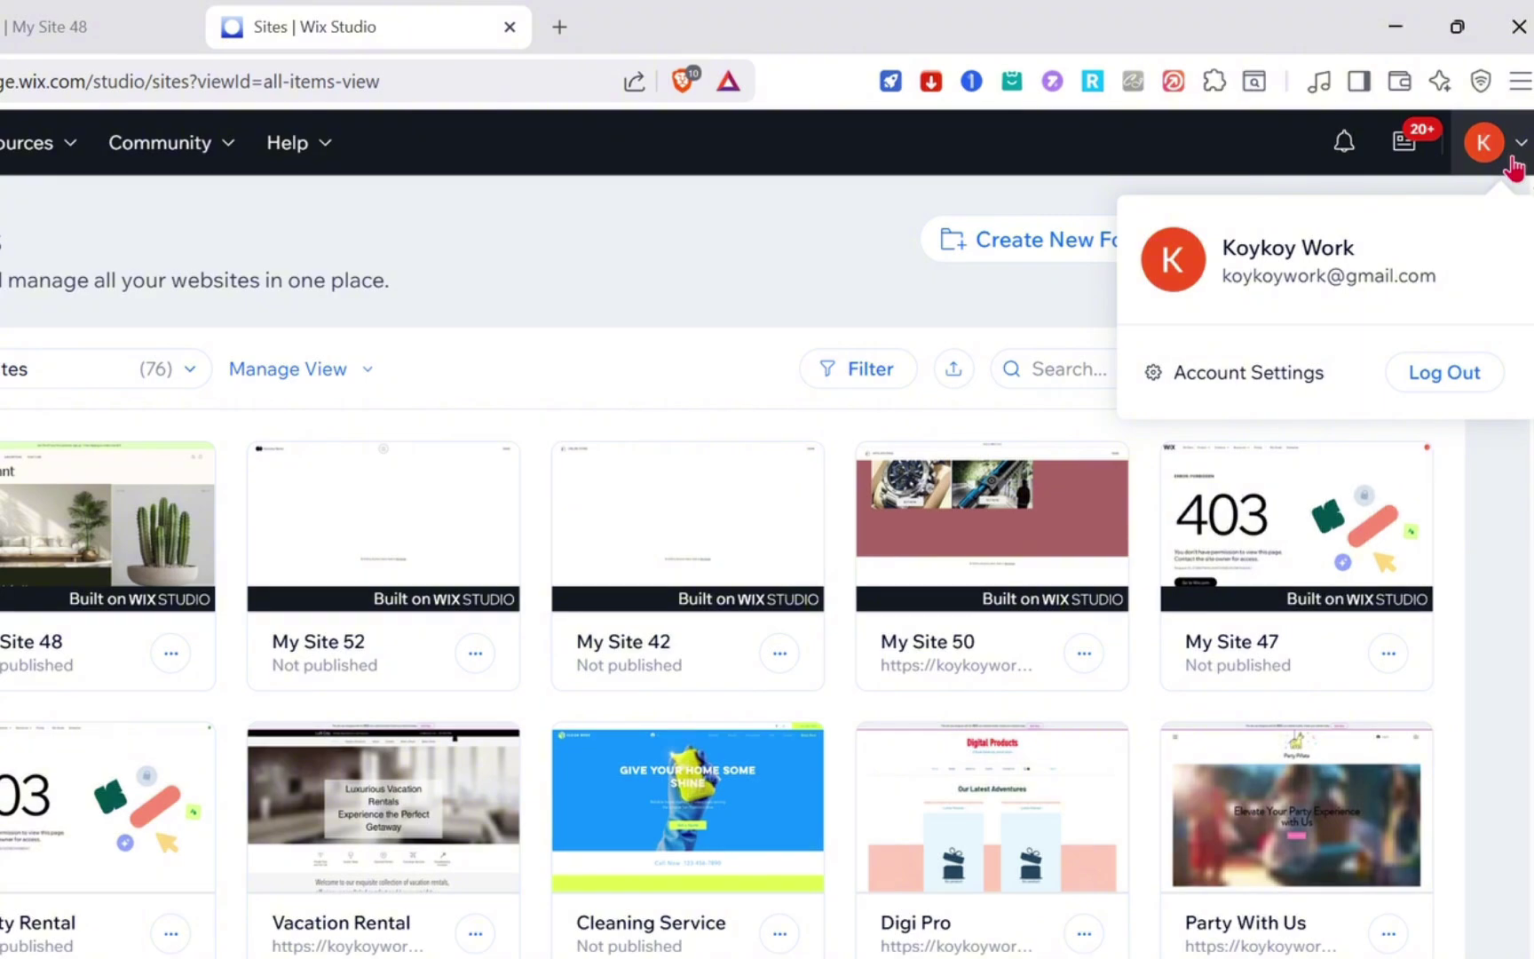
click(1513, 167)
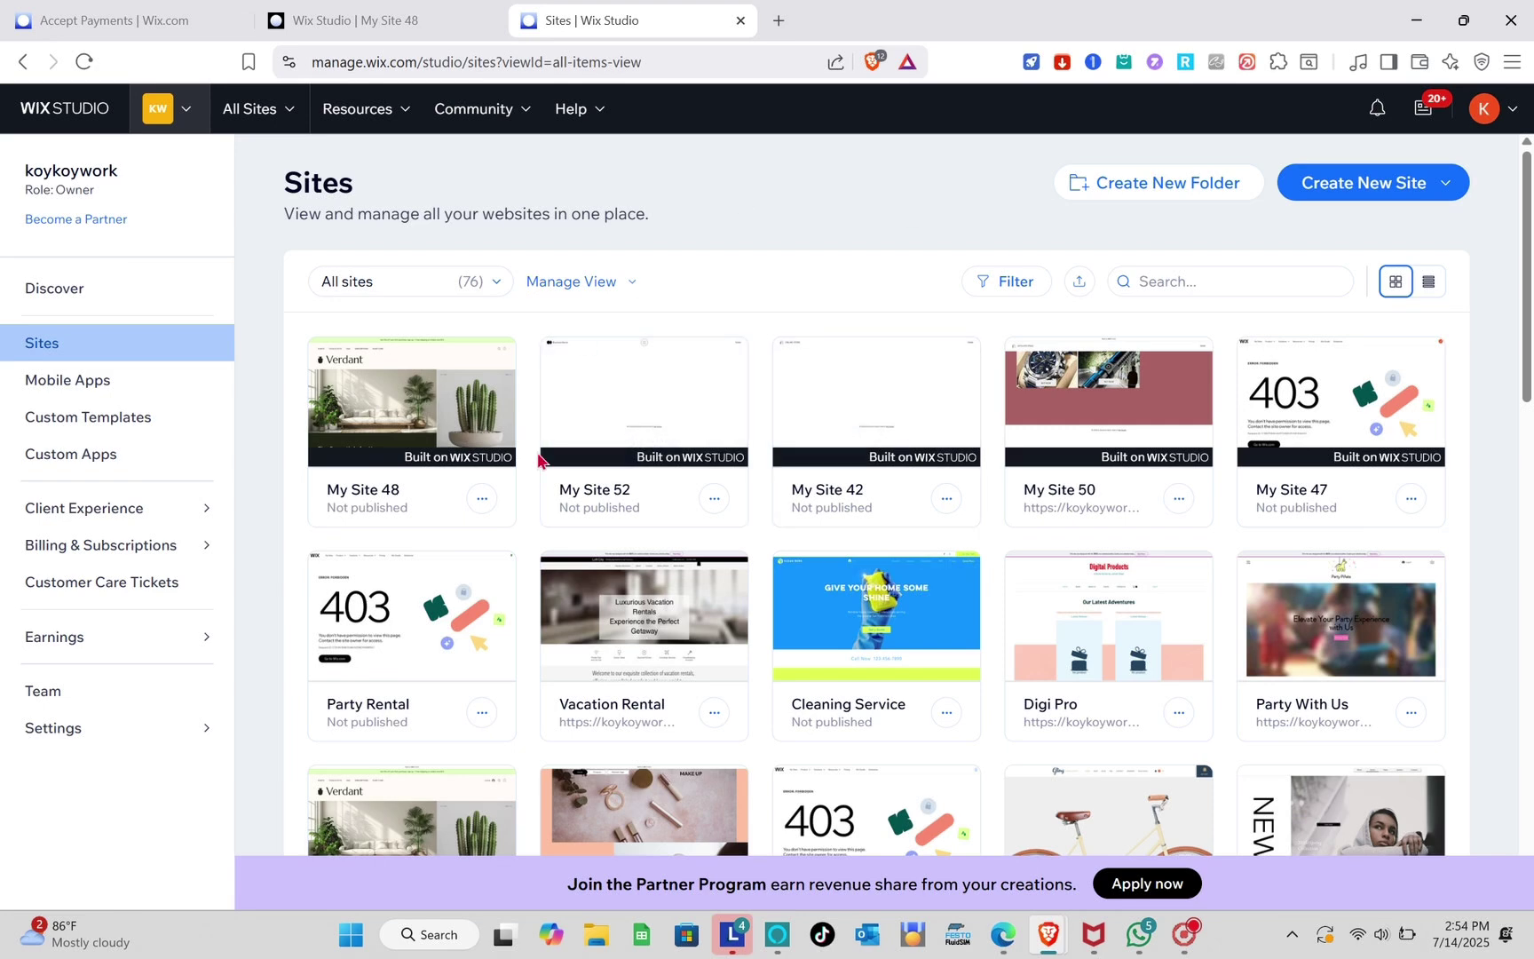
mouse_move(387, 446)
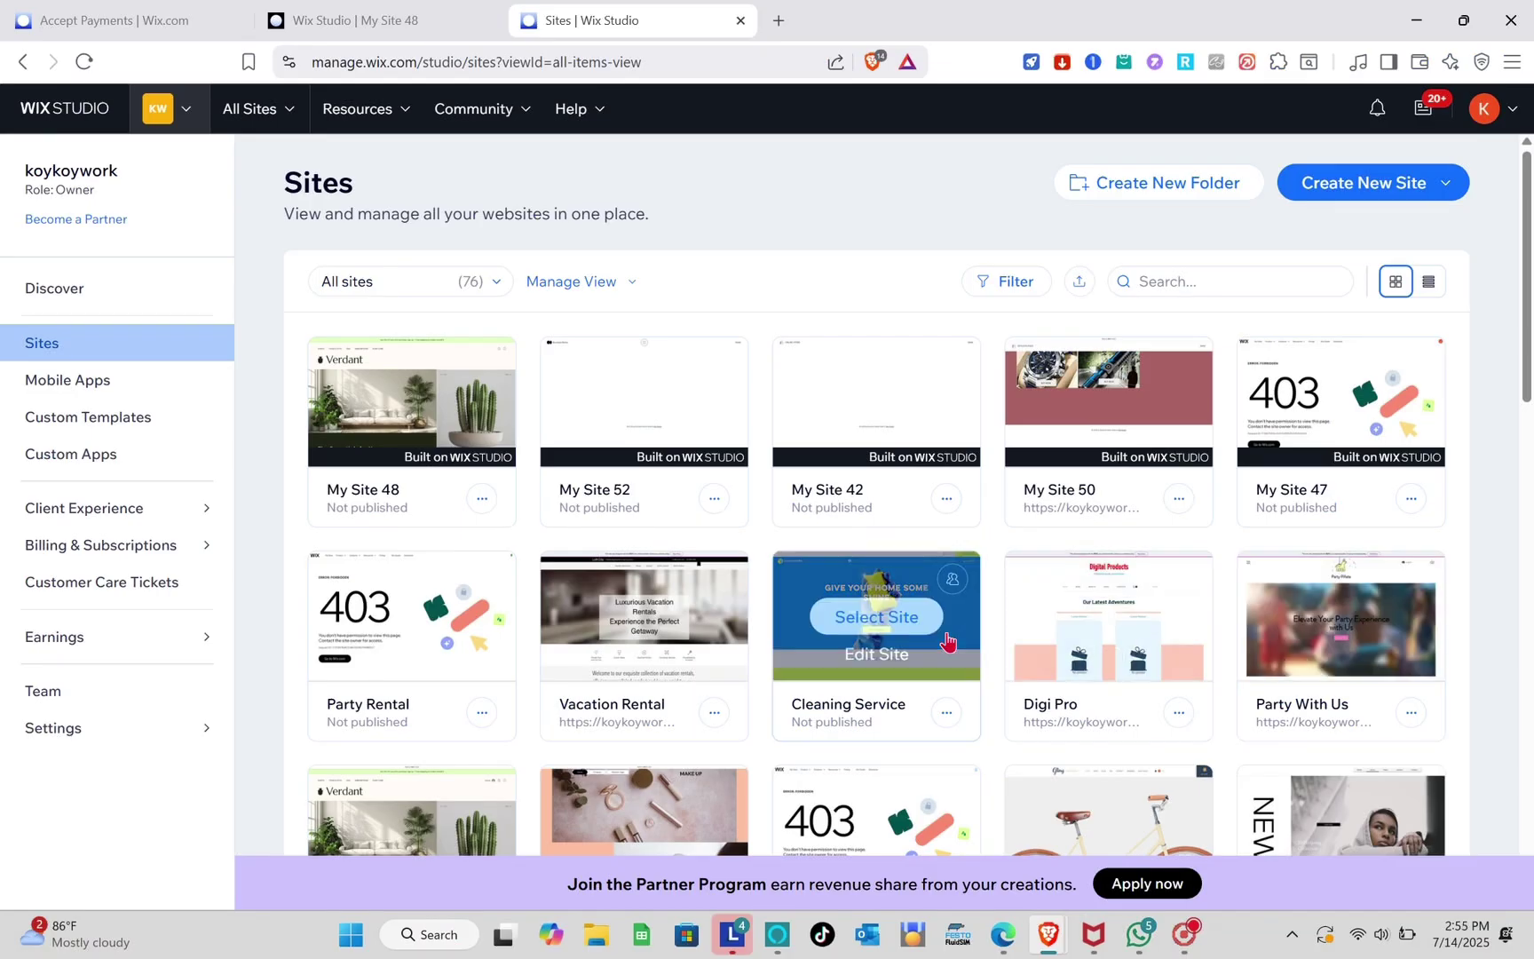
scroll(948, 640, down, 3)
scroll(948, 641, up, 3)
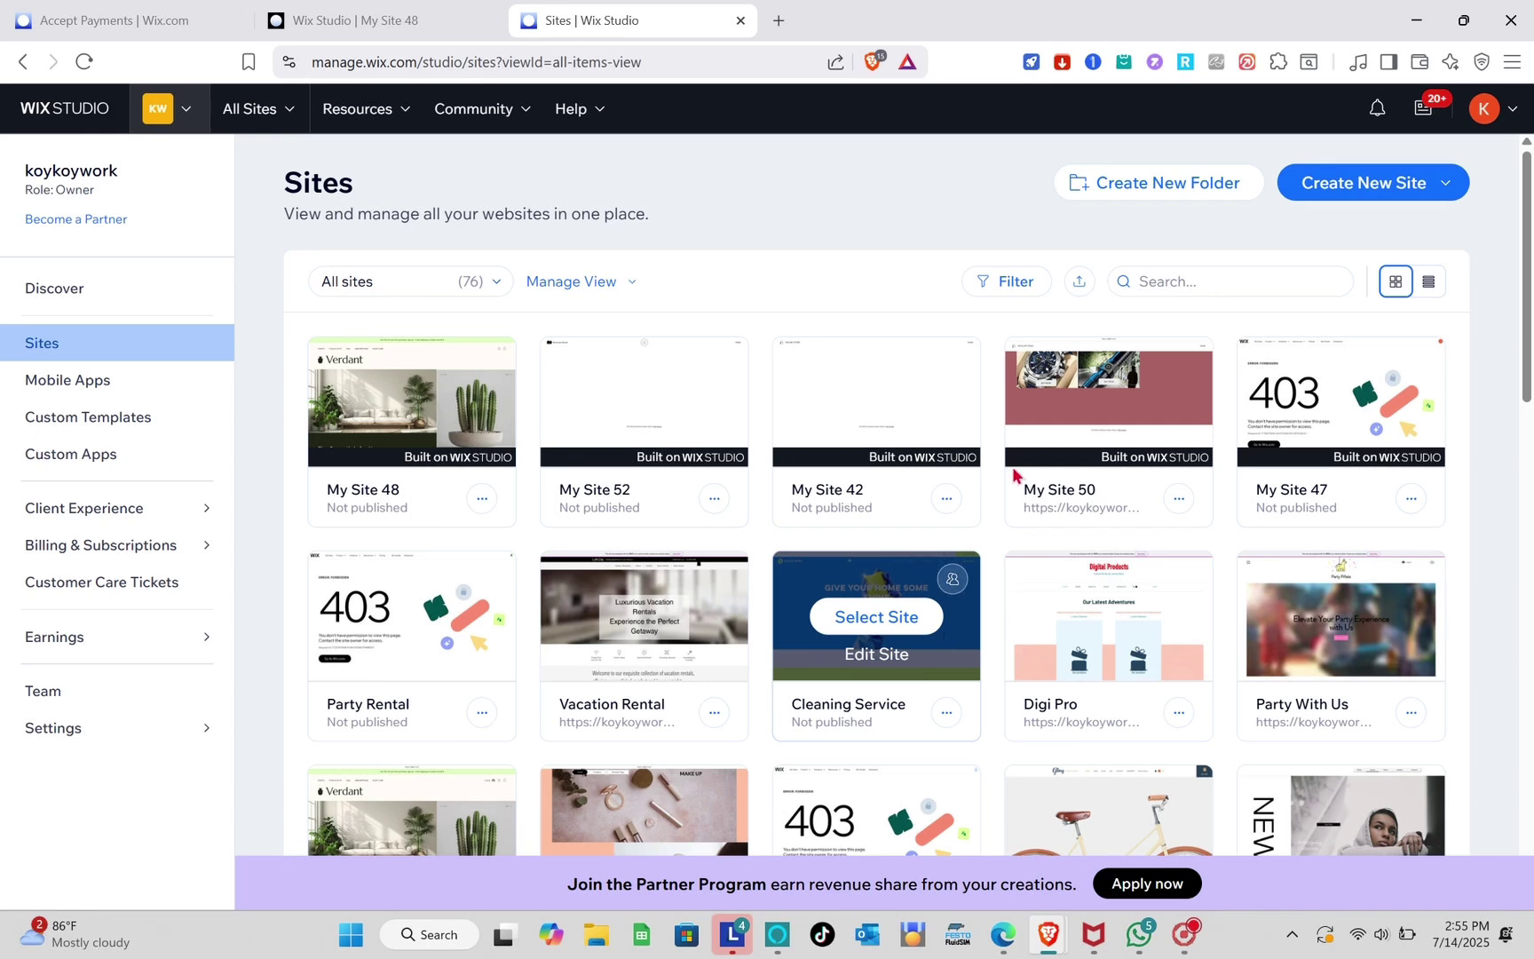
Step: Open the Studio template gallery for a new site and browse the responsive templates
click(1440, 197)
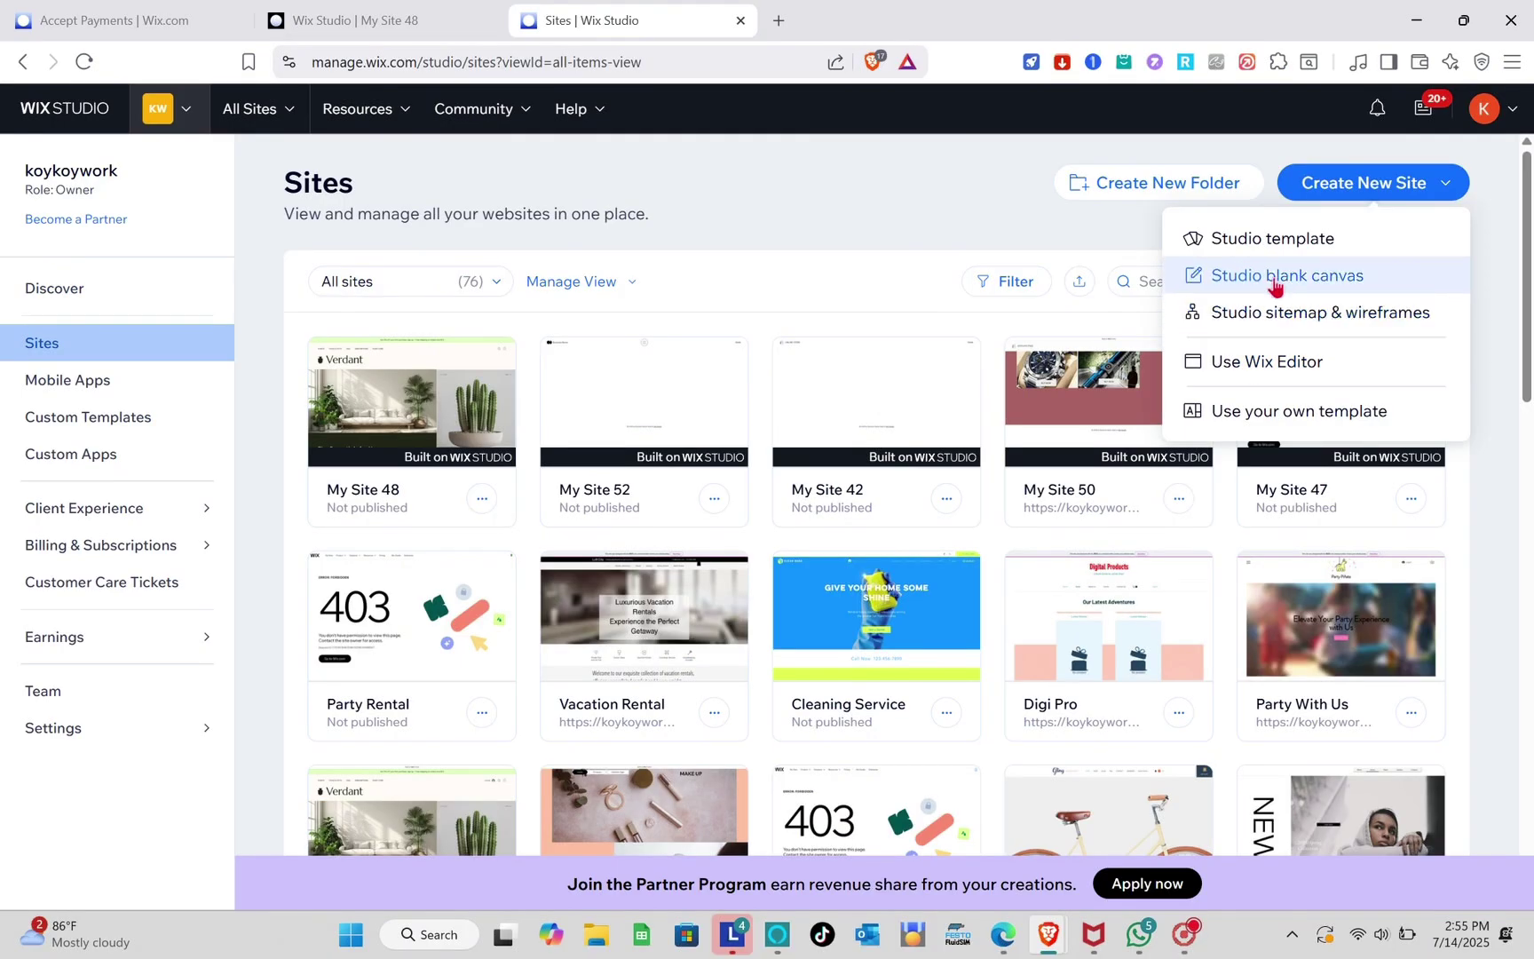
click(1283, 241)
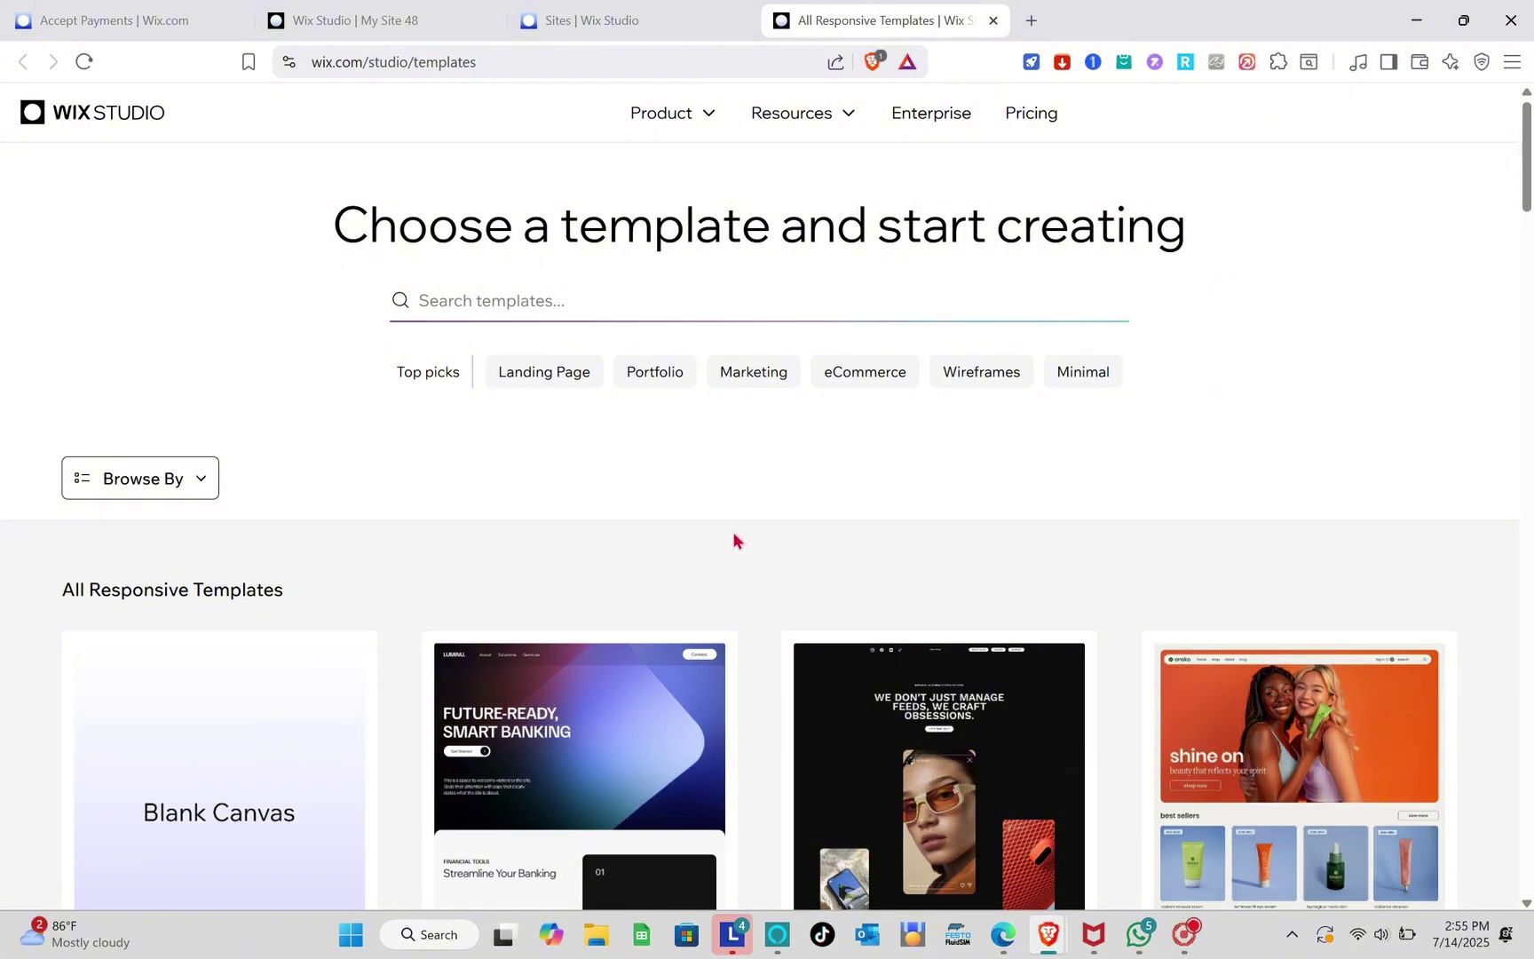
scroll(733, 538, down, 6)
scroll(733, 538, down, 4)
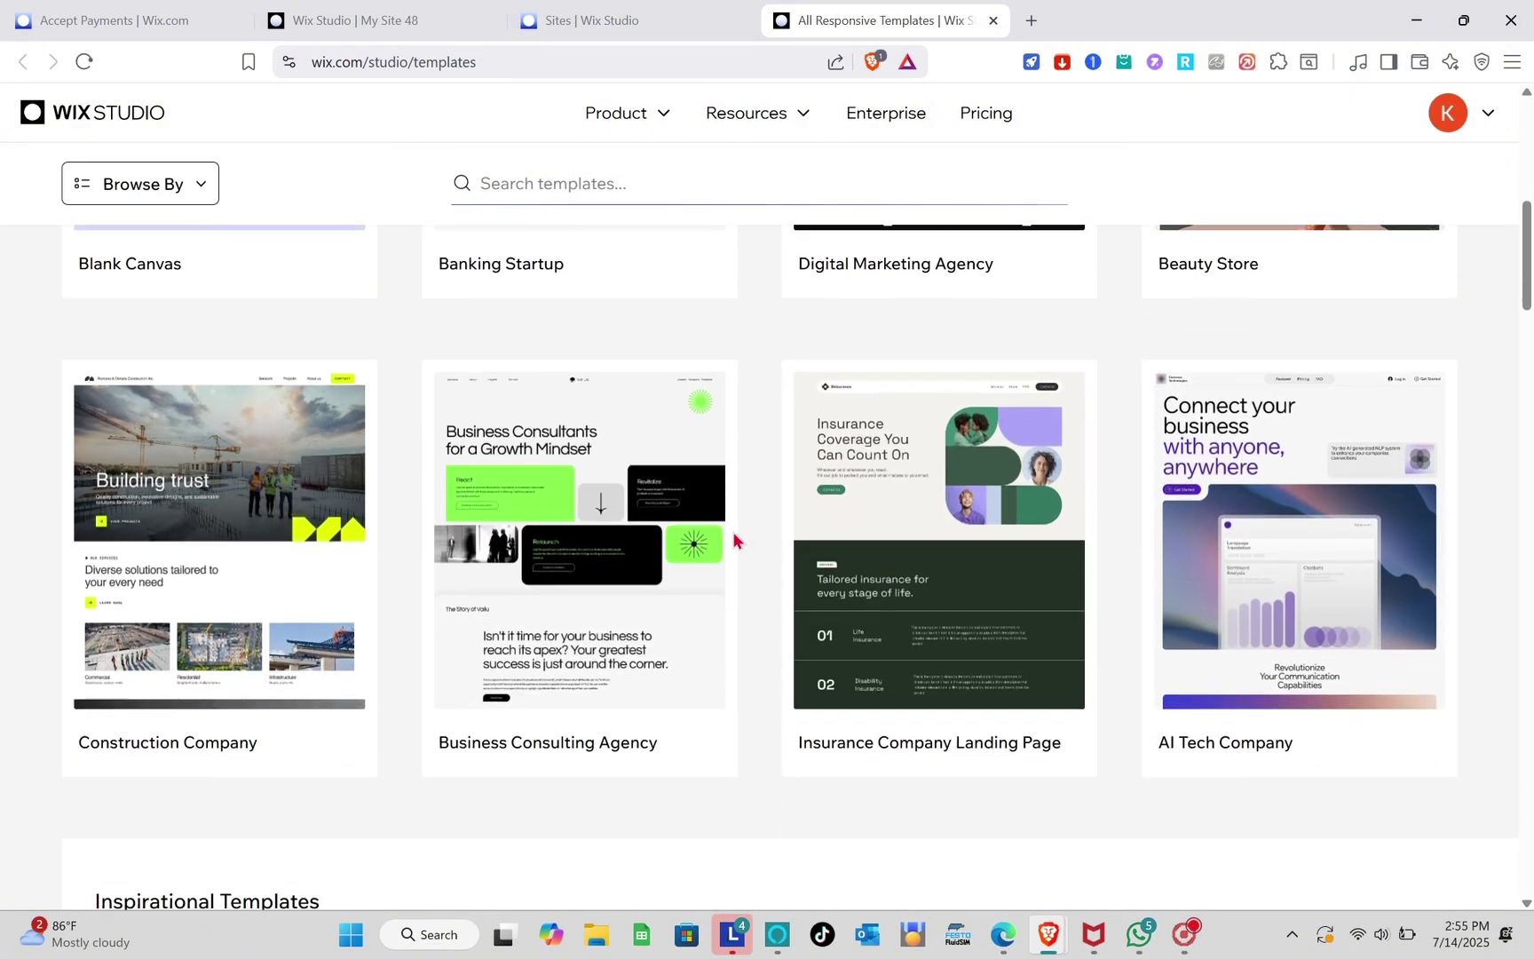
scroll(733, 538, up, 7)
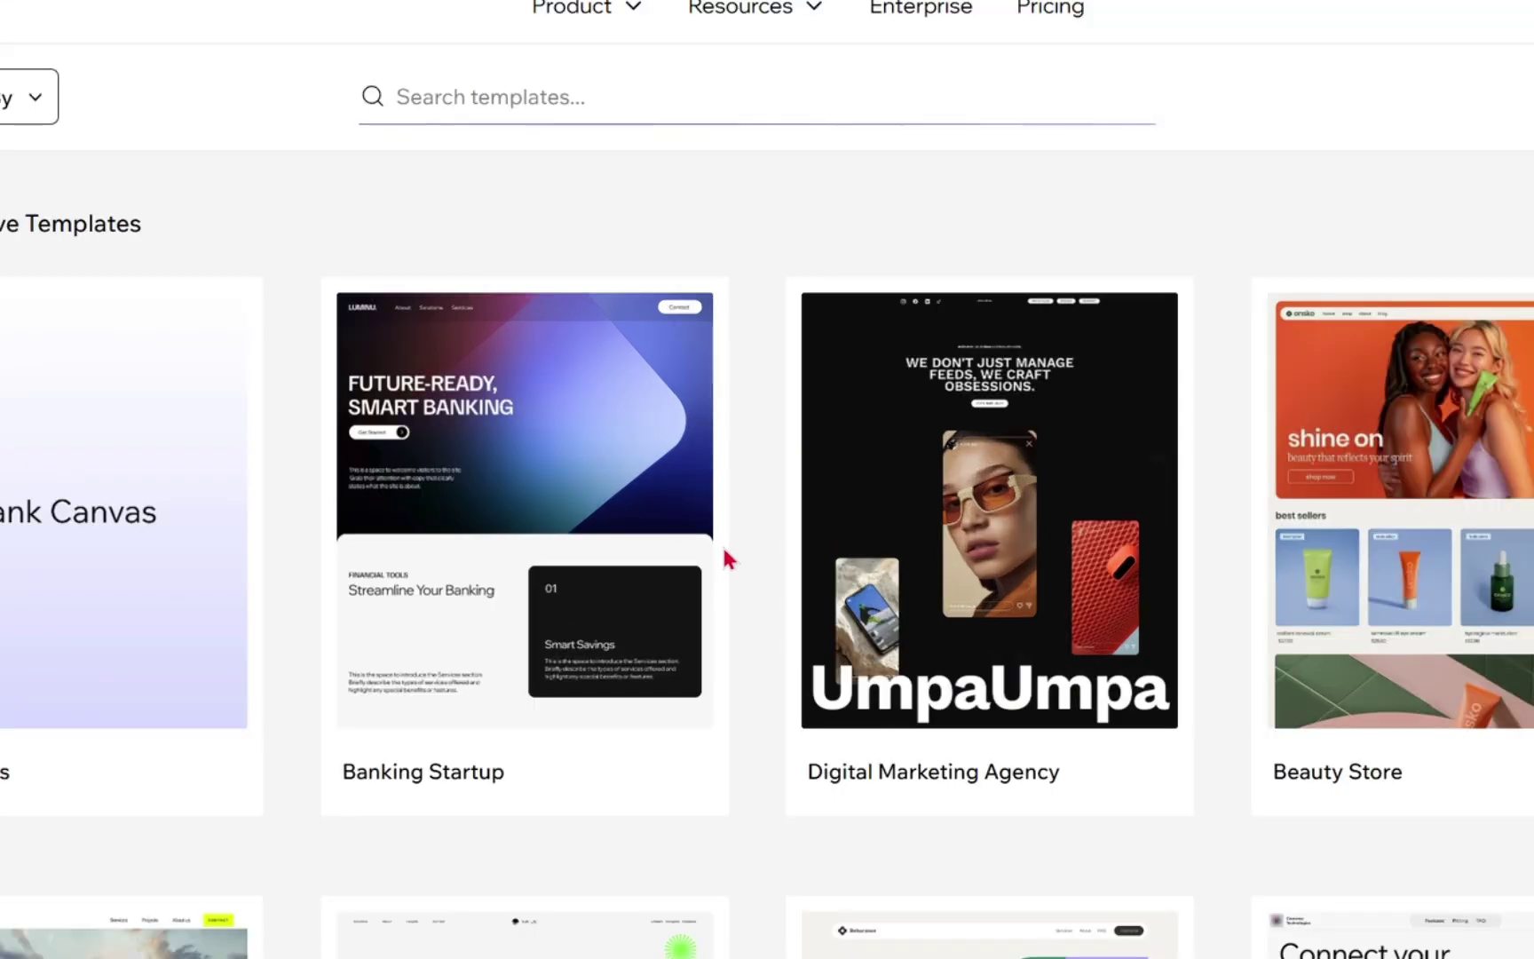
scroll(732, 531, up, 3)
scroll(728, 559, down, 3)
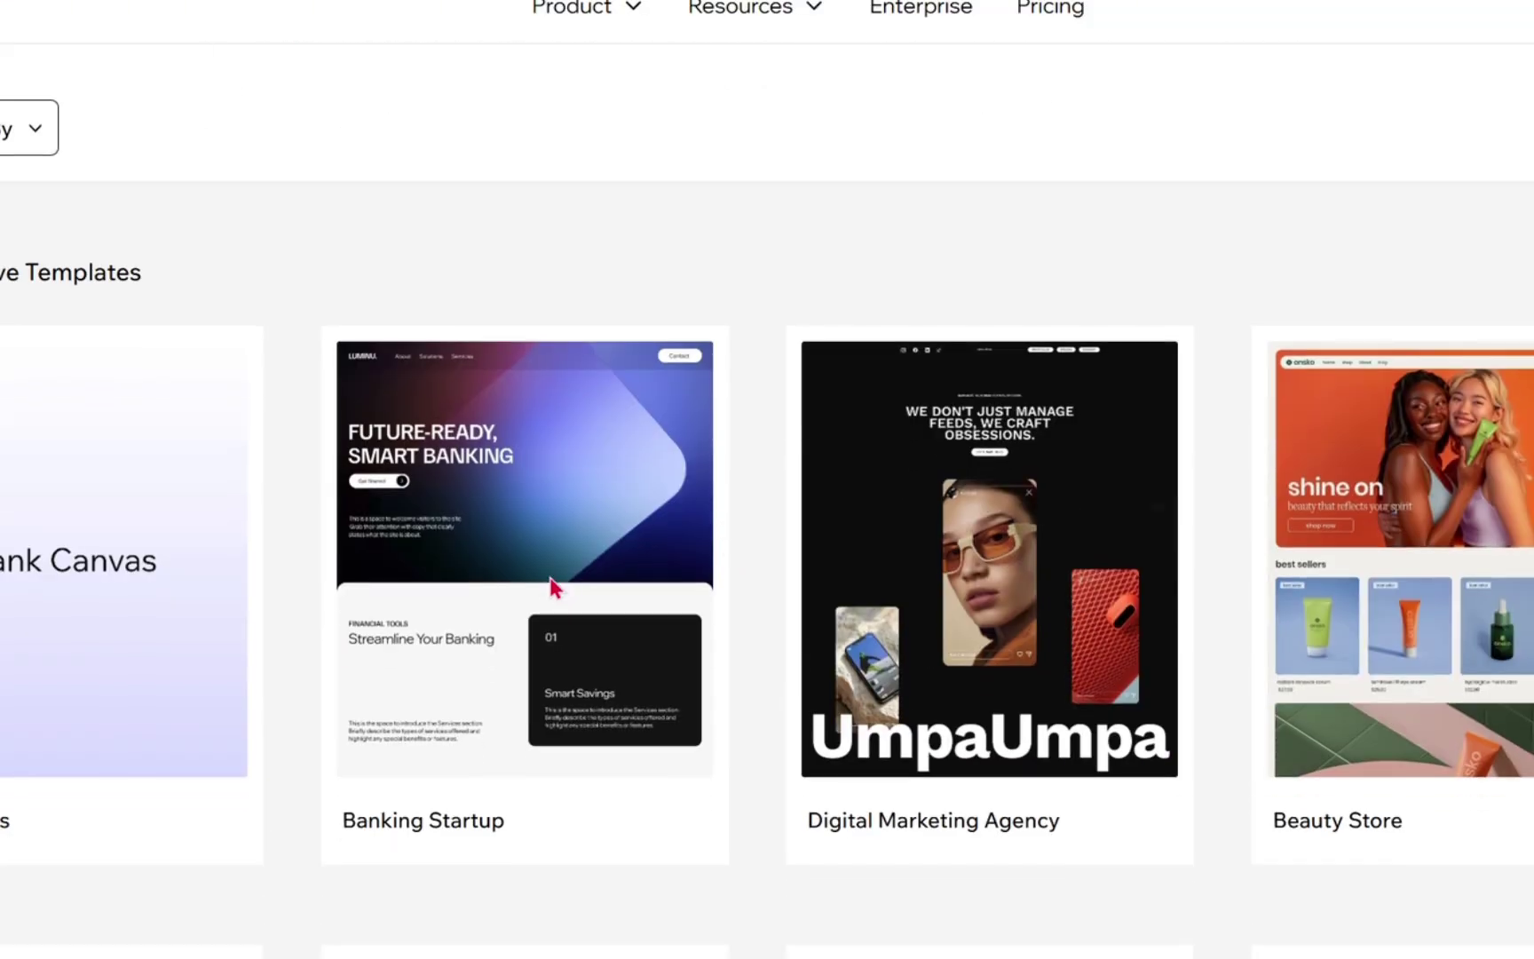
Step: Preview the Banking Startup template's Home and About pages, and close the template pages to return to the site list
click(554, 588)
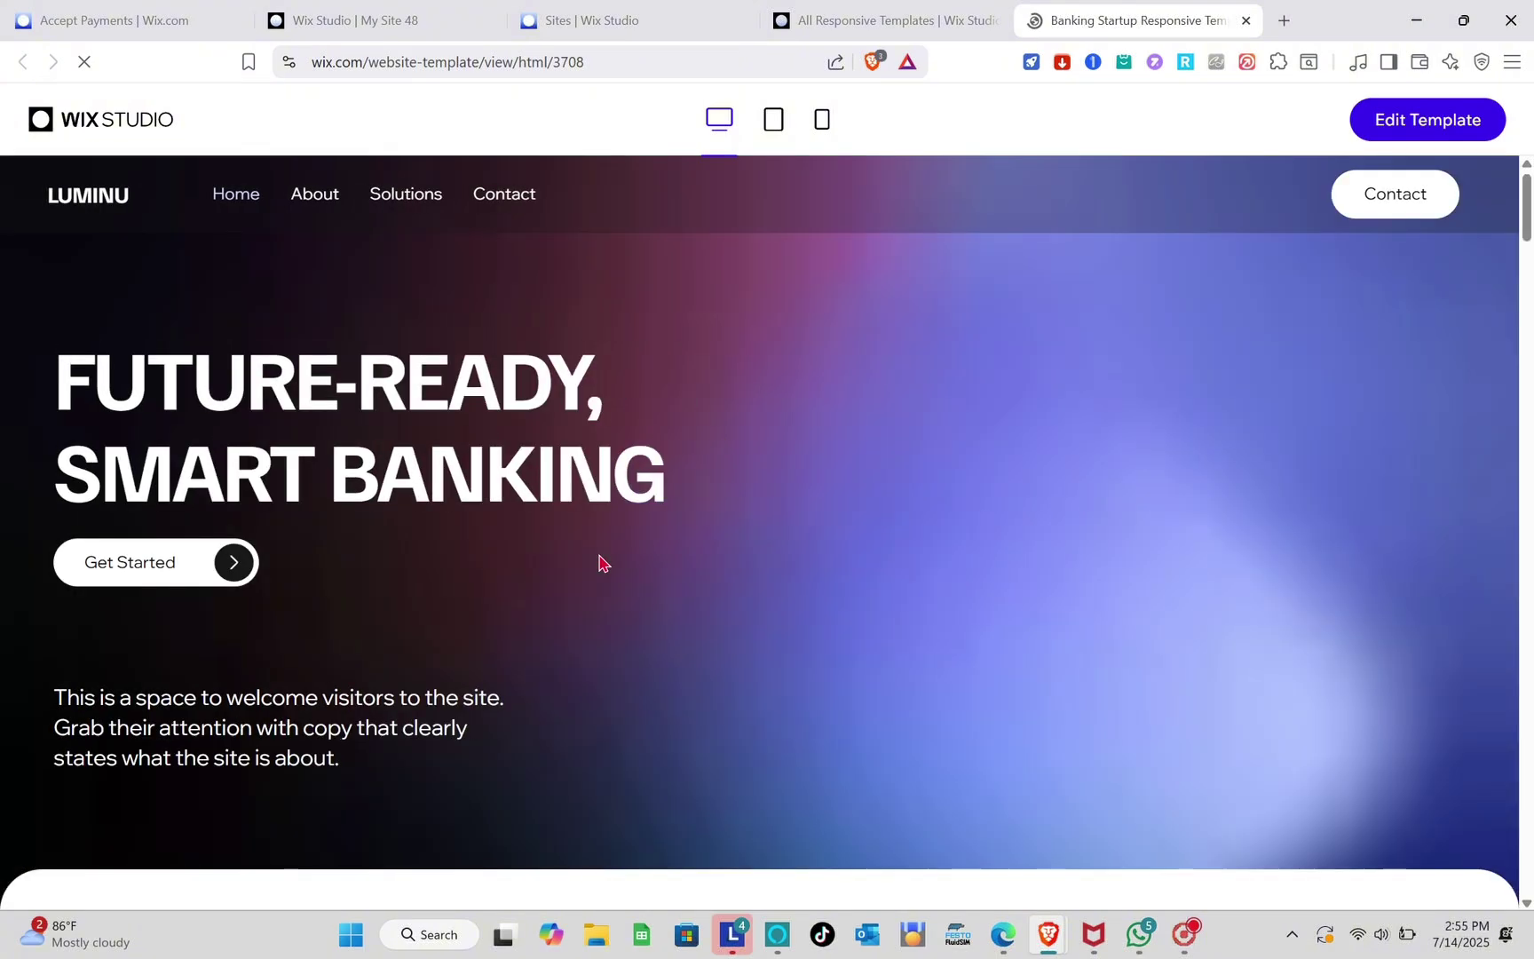
scroll(767, 609, down, 6)
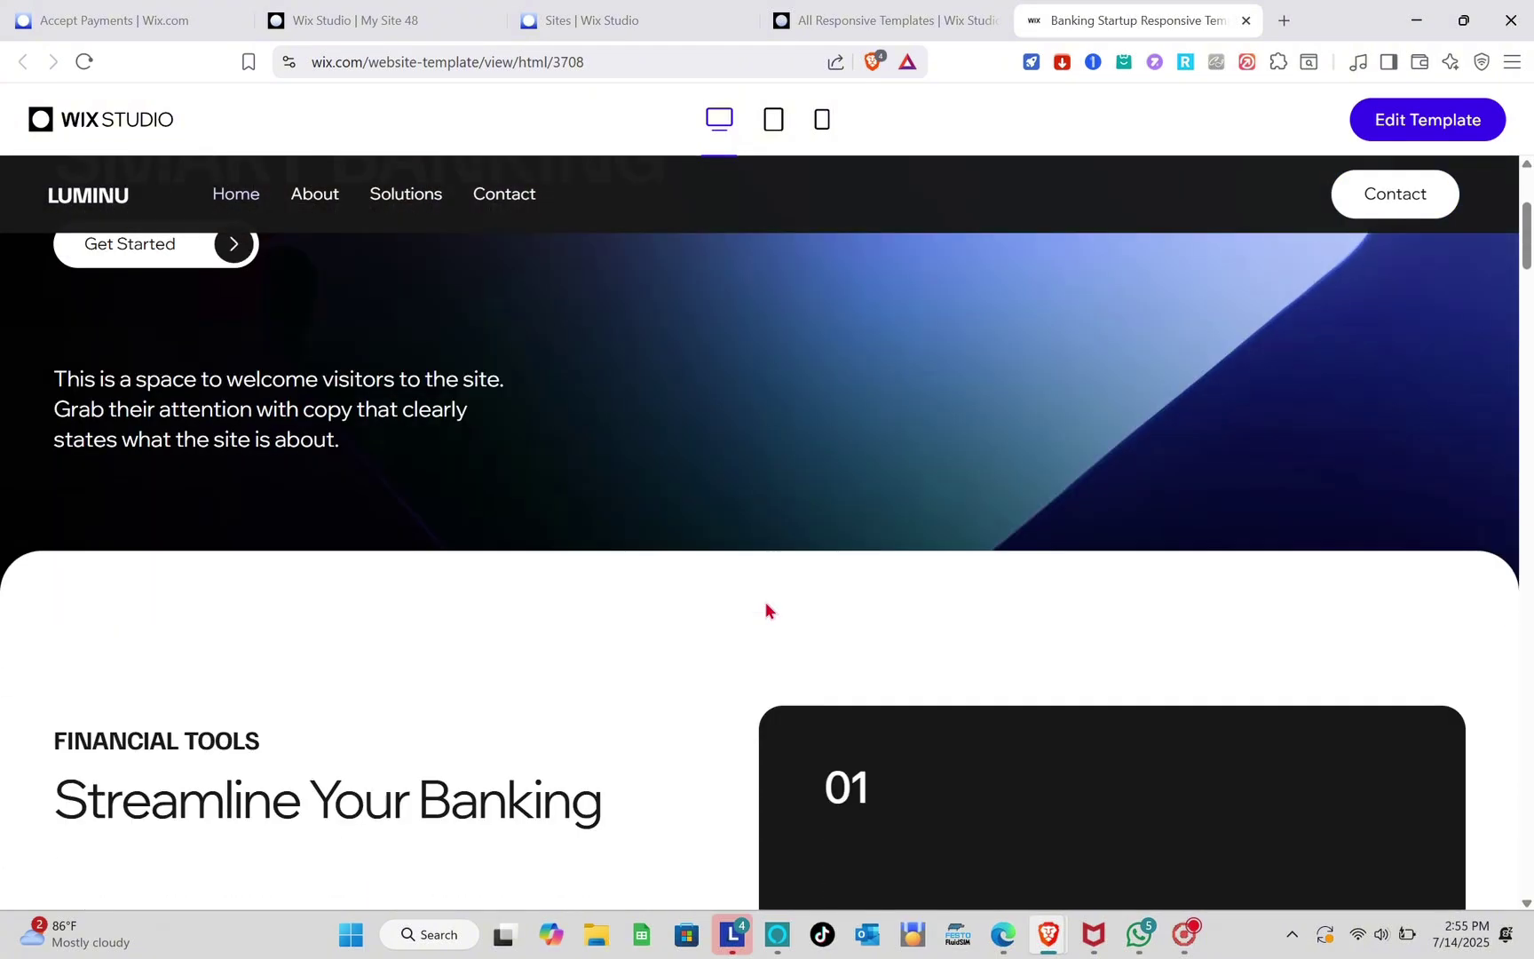
scroll(766, 609, down, 8)
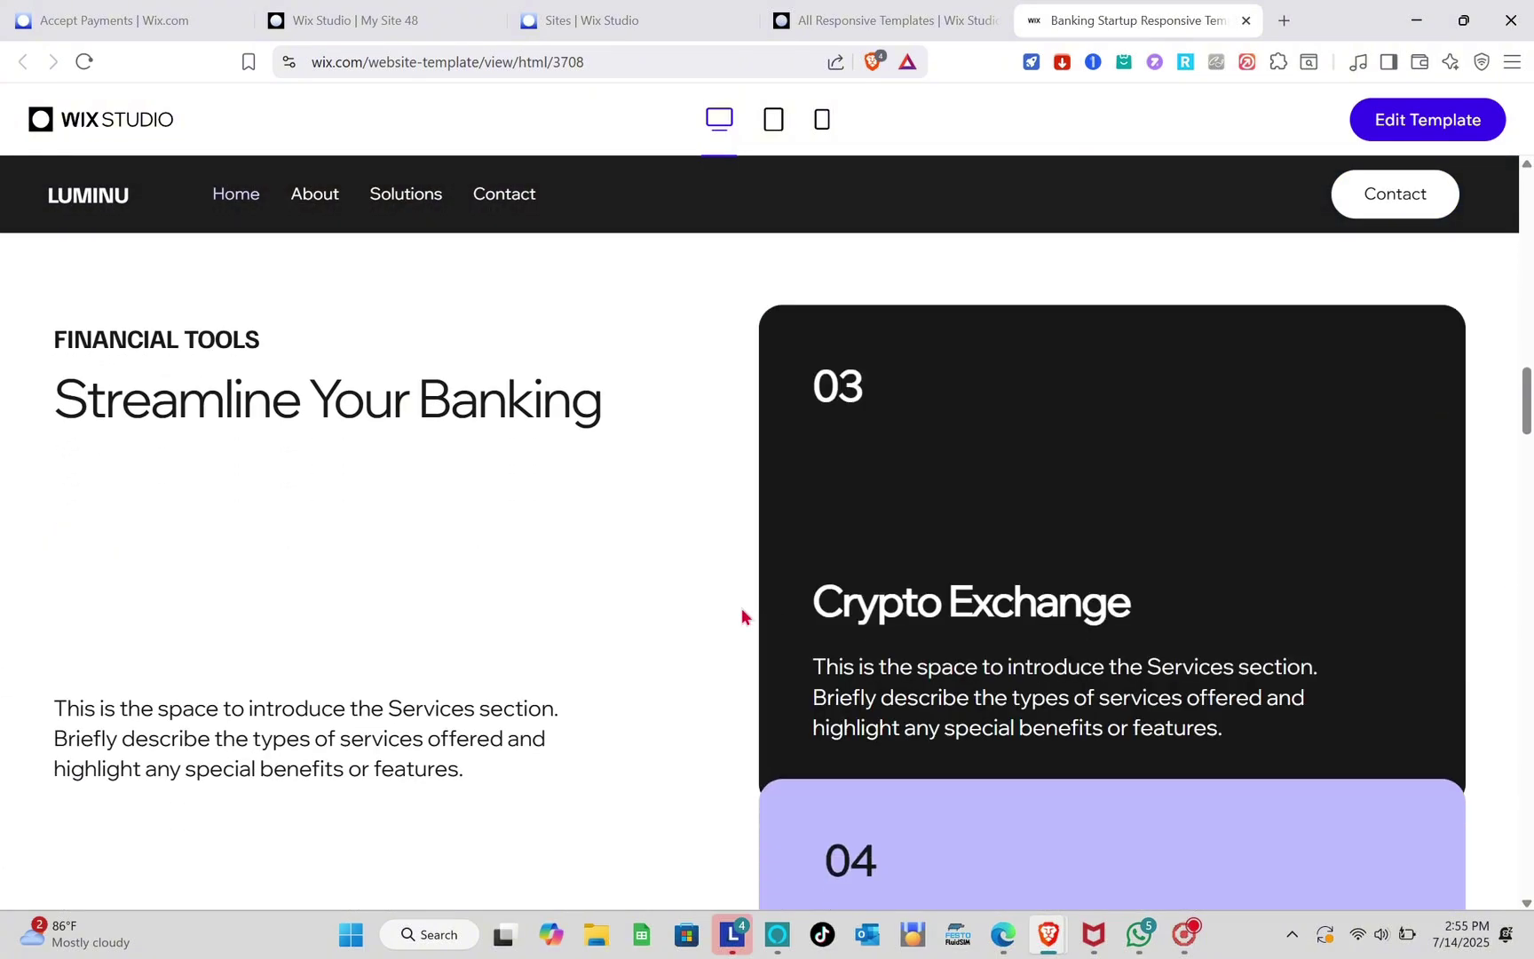
scroll(517, 599, down, 2)
scroll(517, 598, up, 12)
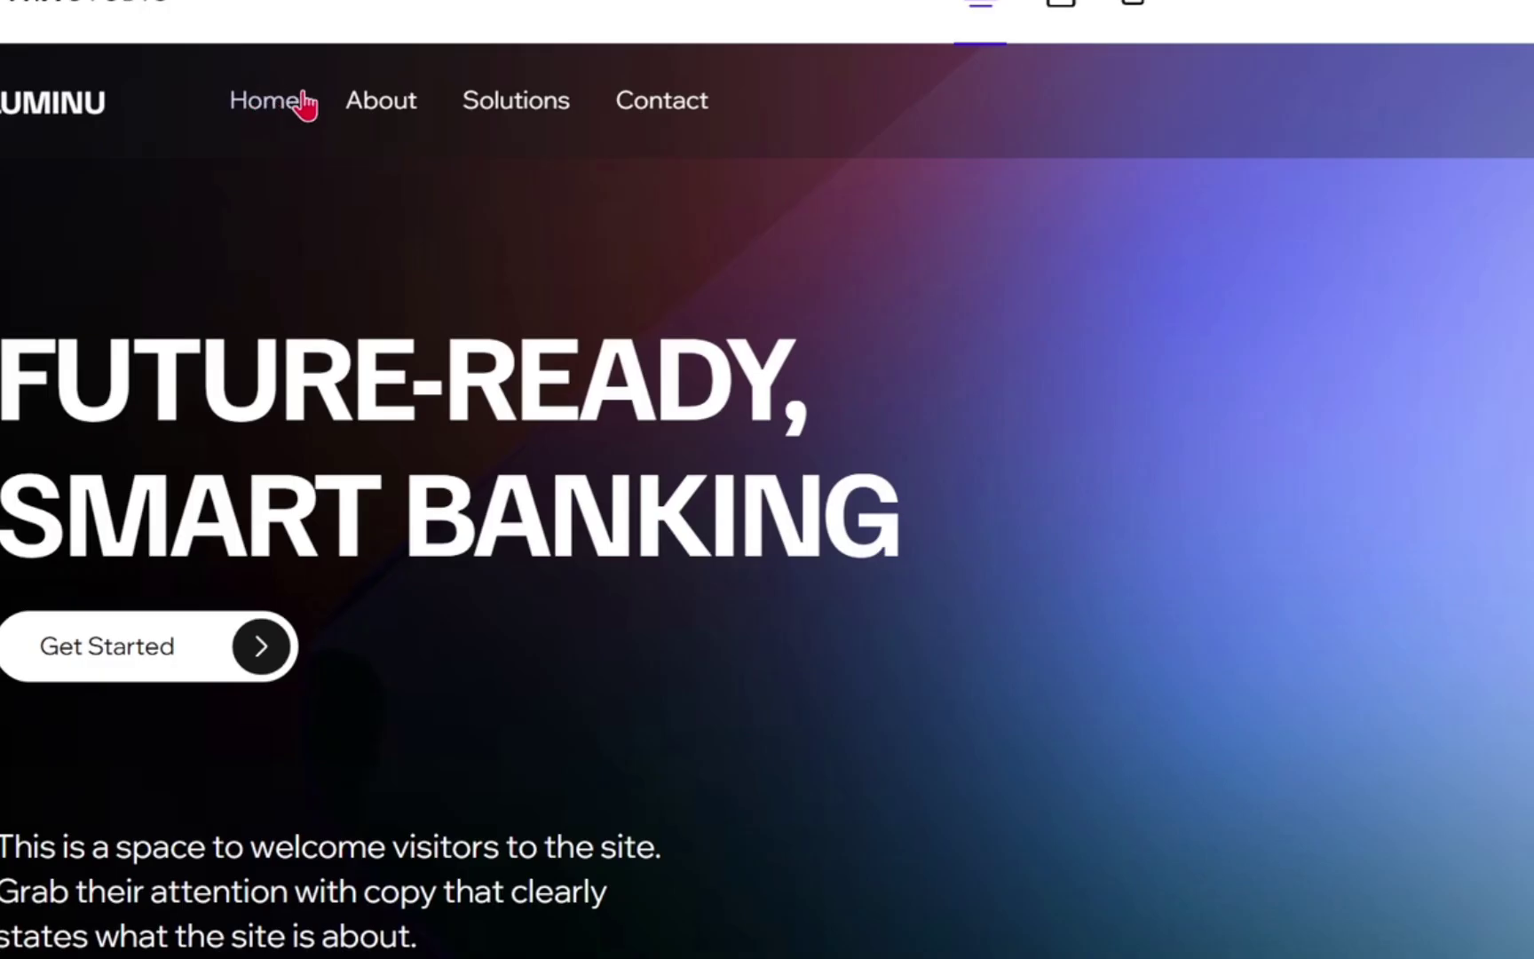
click(393, 108)
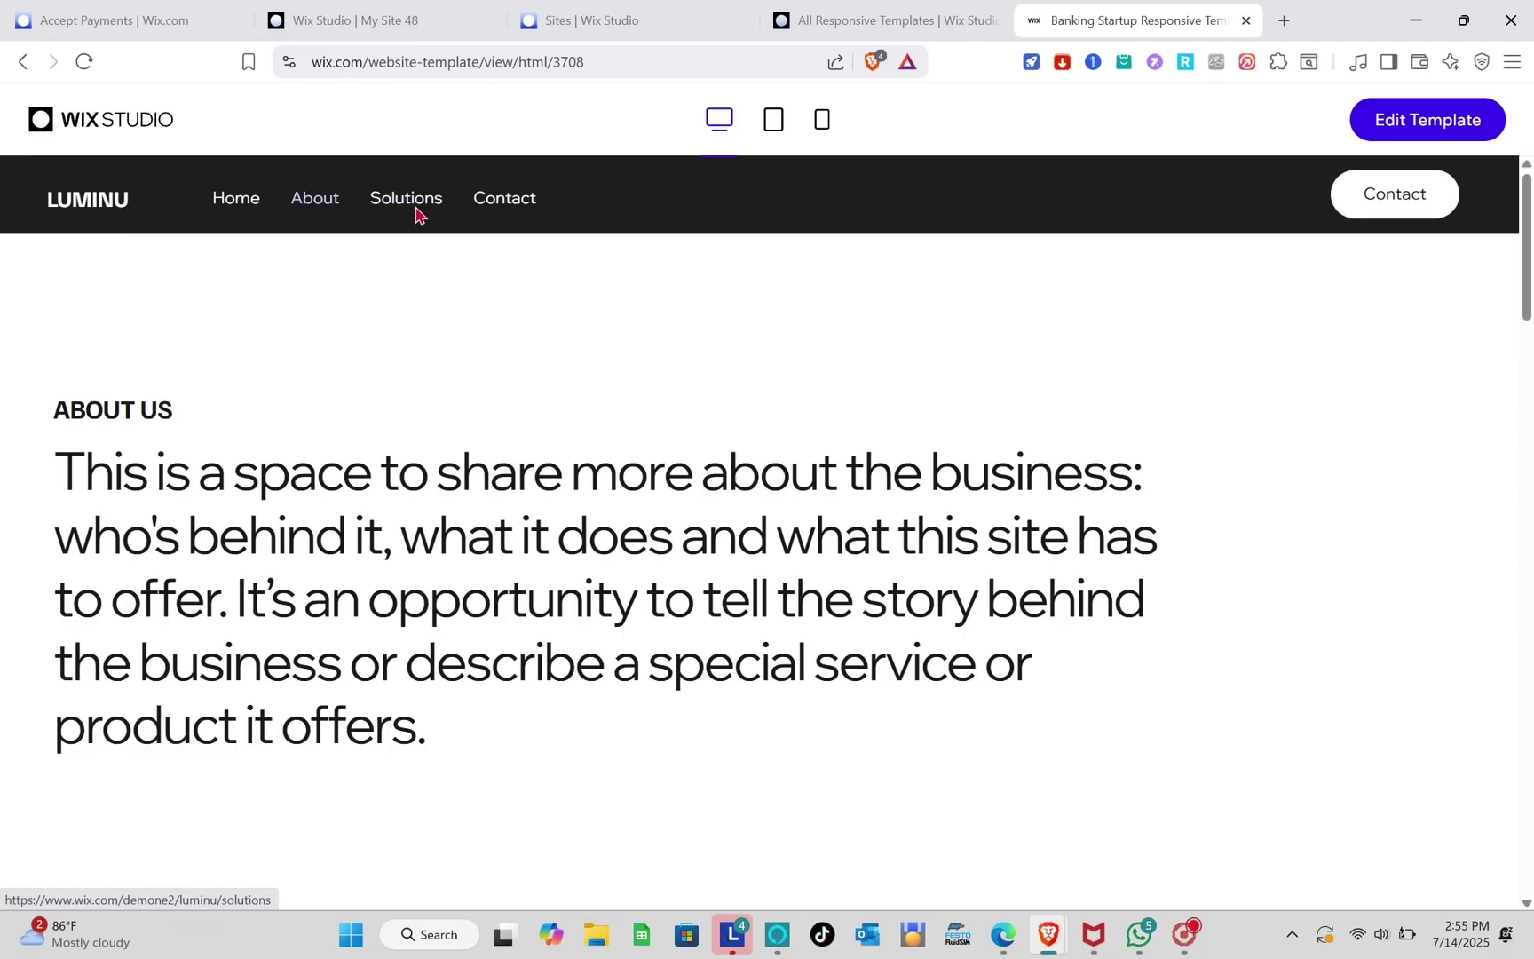
click(529, 126)
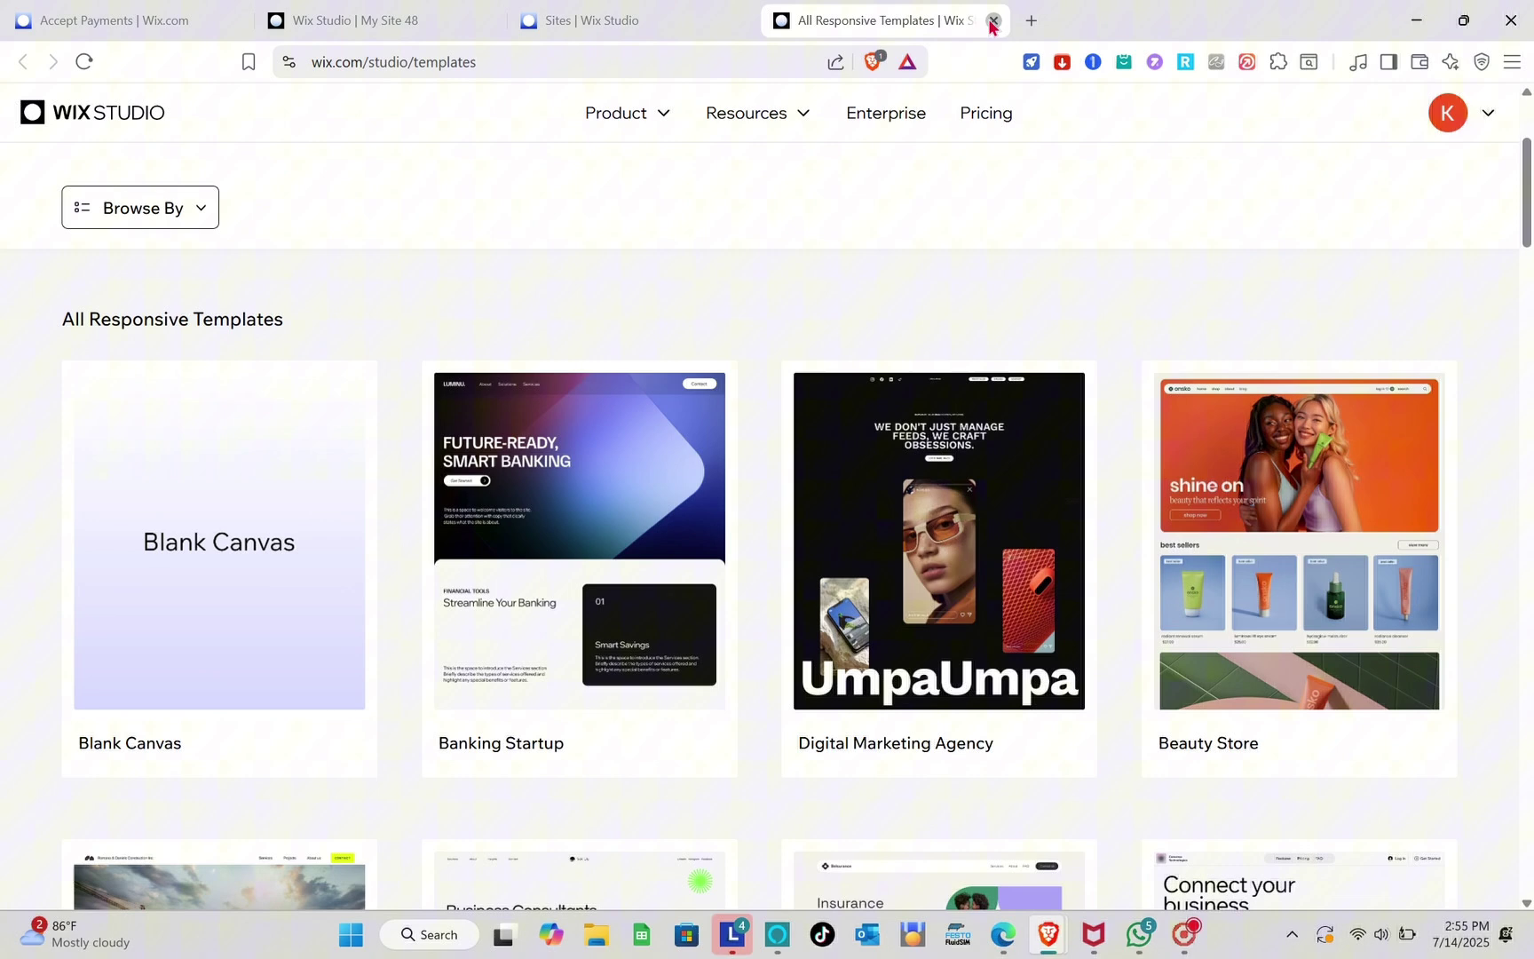
click(993, 21)
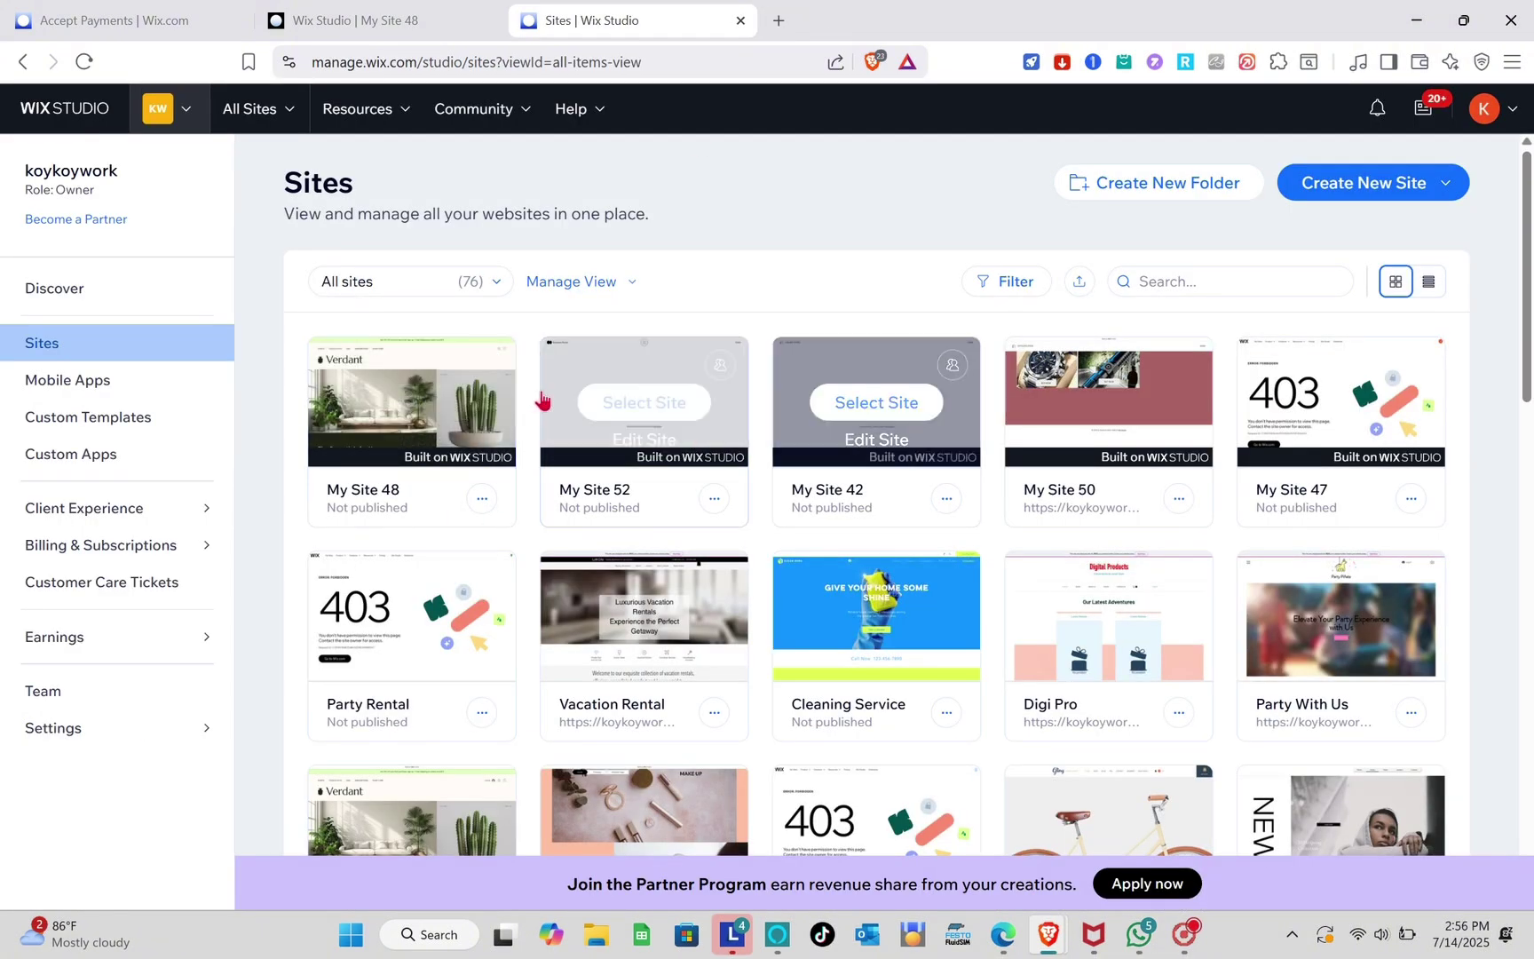
Step: Open My Site 48's dashboard and go to the Accept payments page in its settings
click(430, 404)
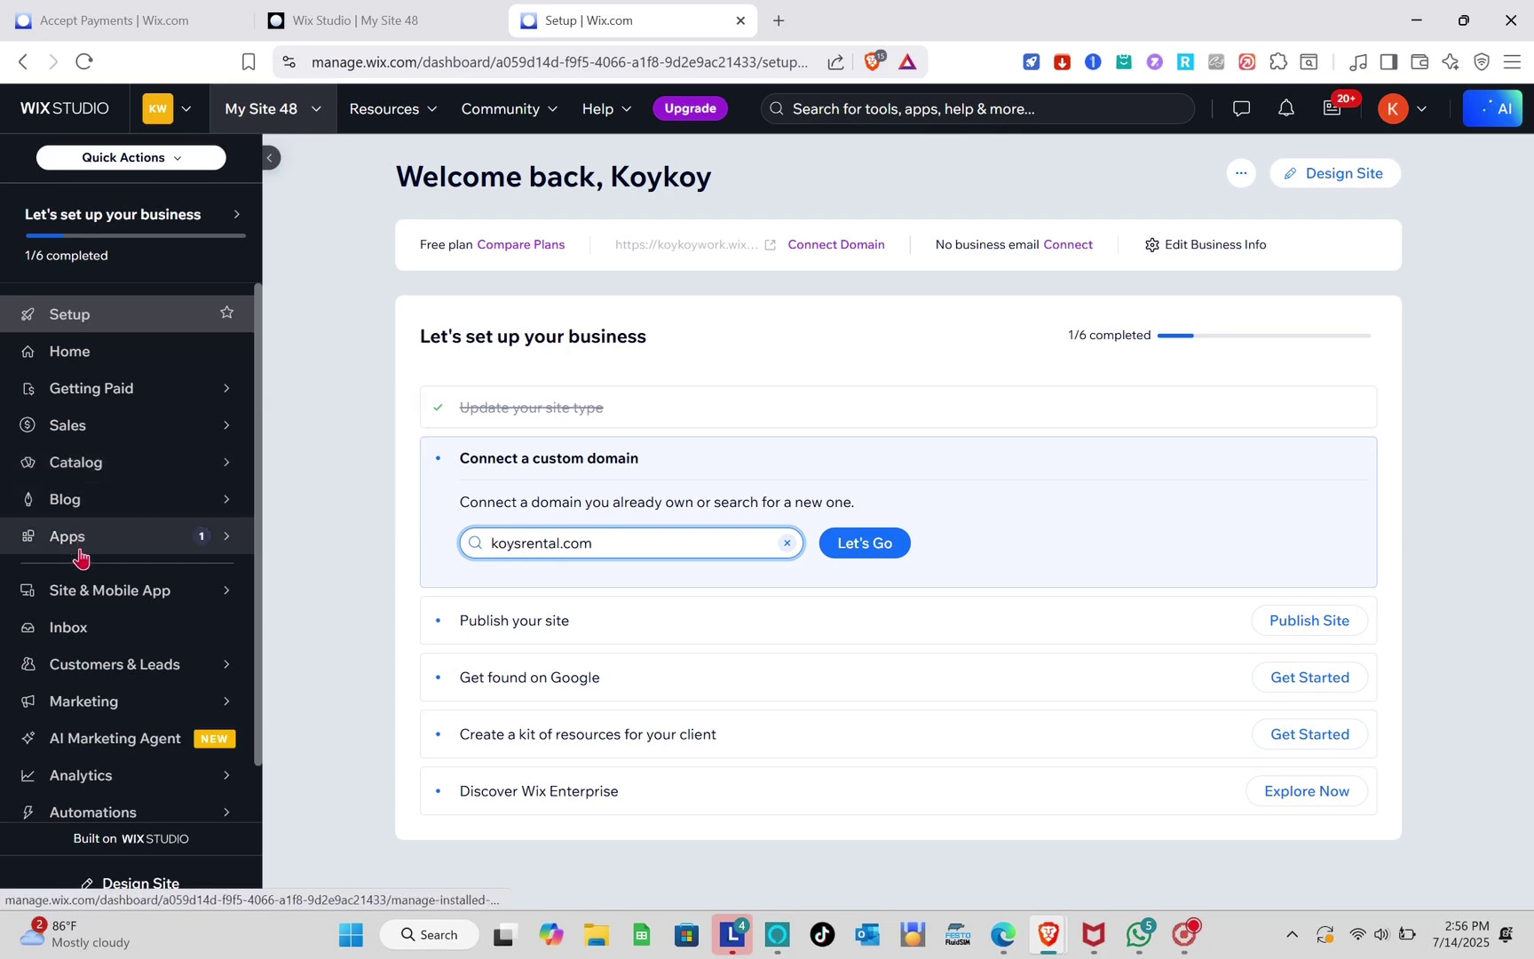
scroll(120, 726, down, 1)
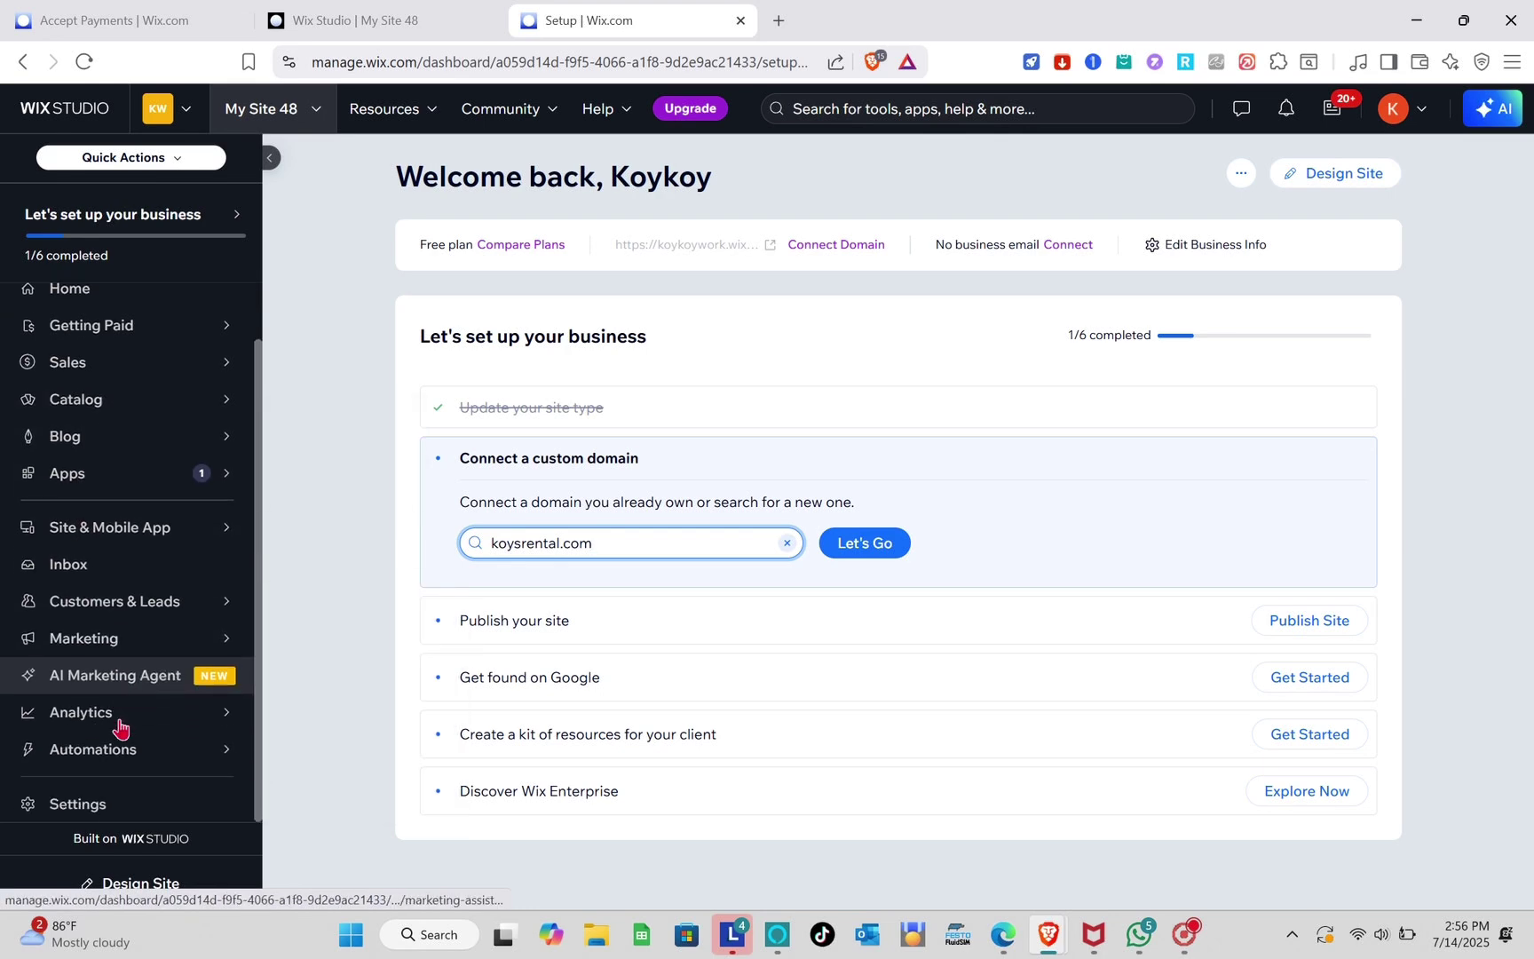
click(104, 804)
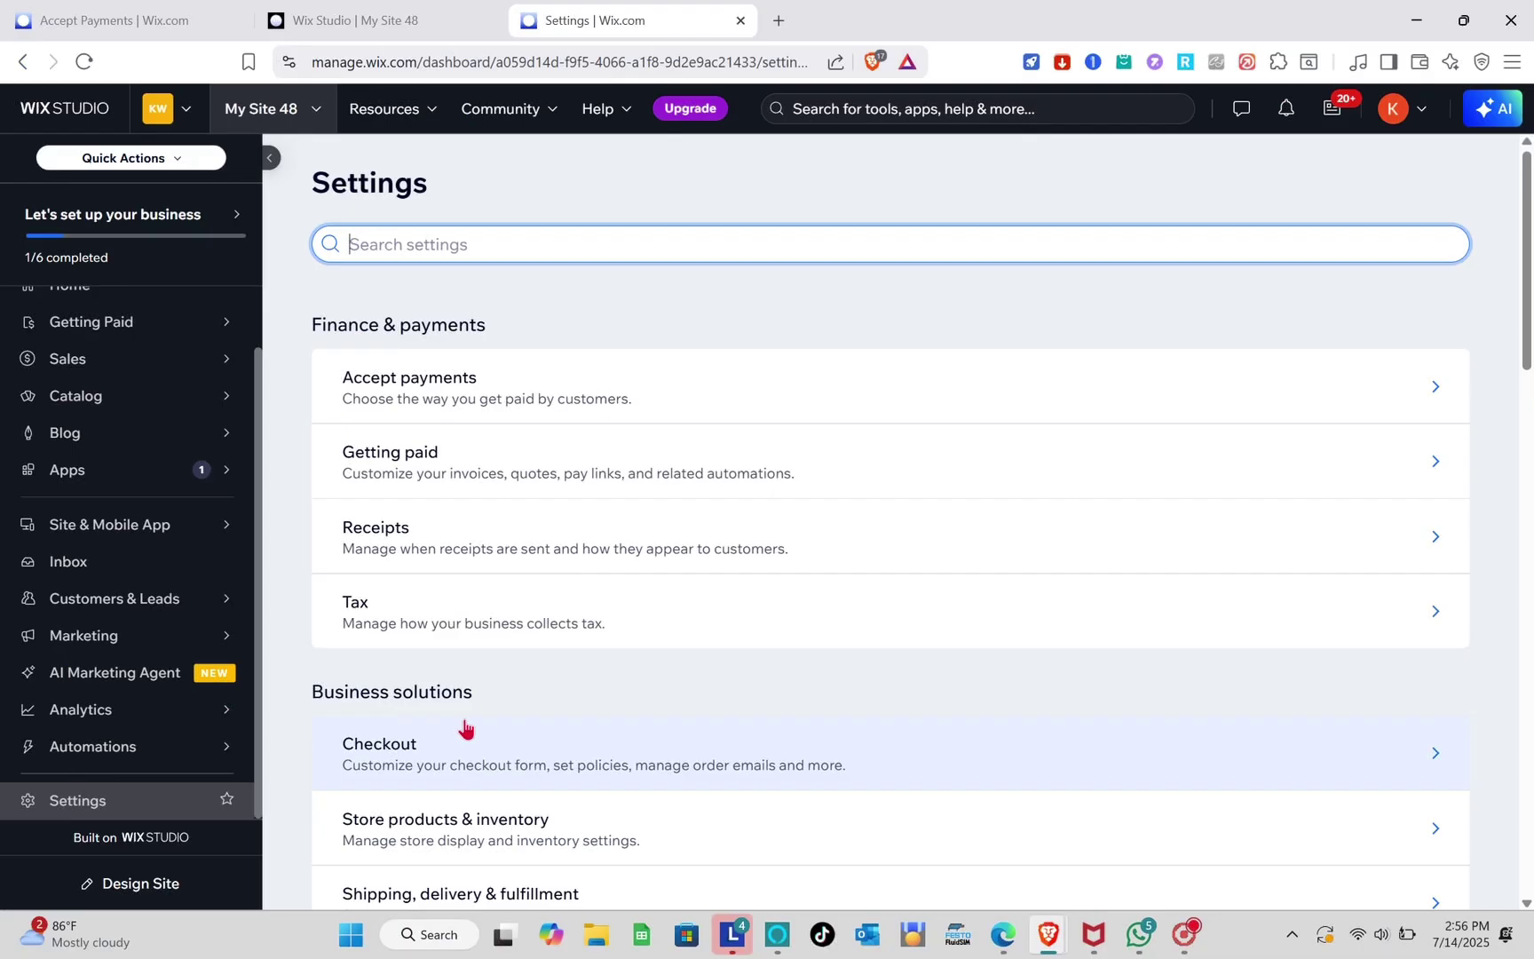
scroll(455, 810, down, 3)
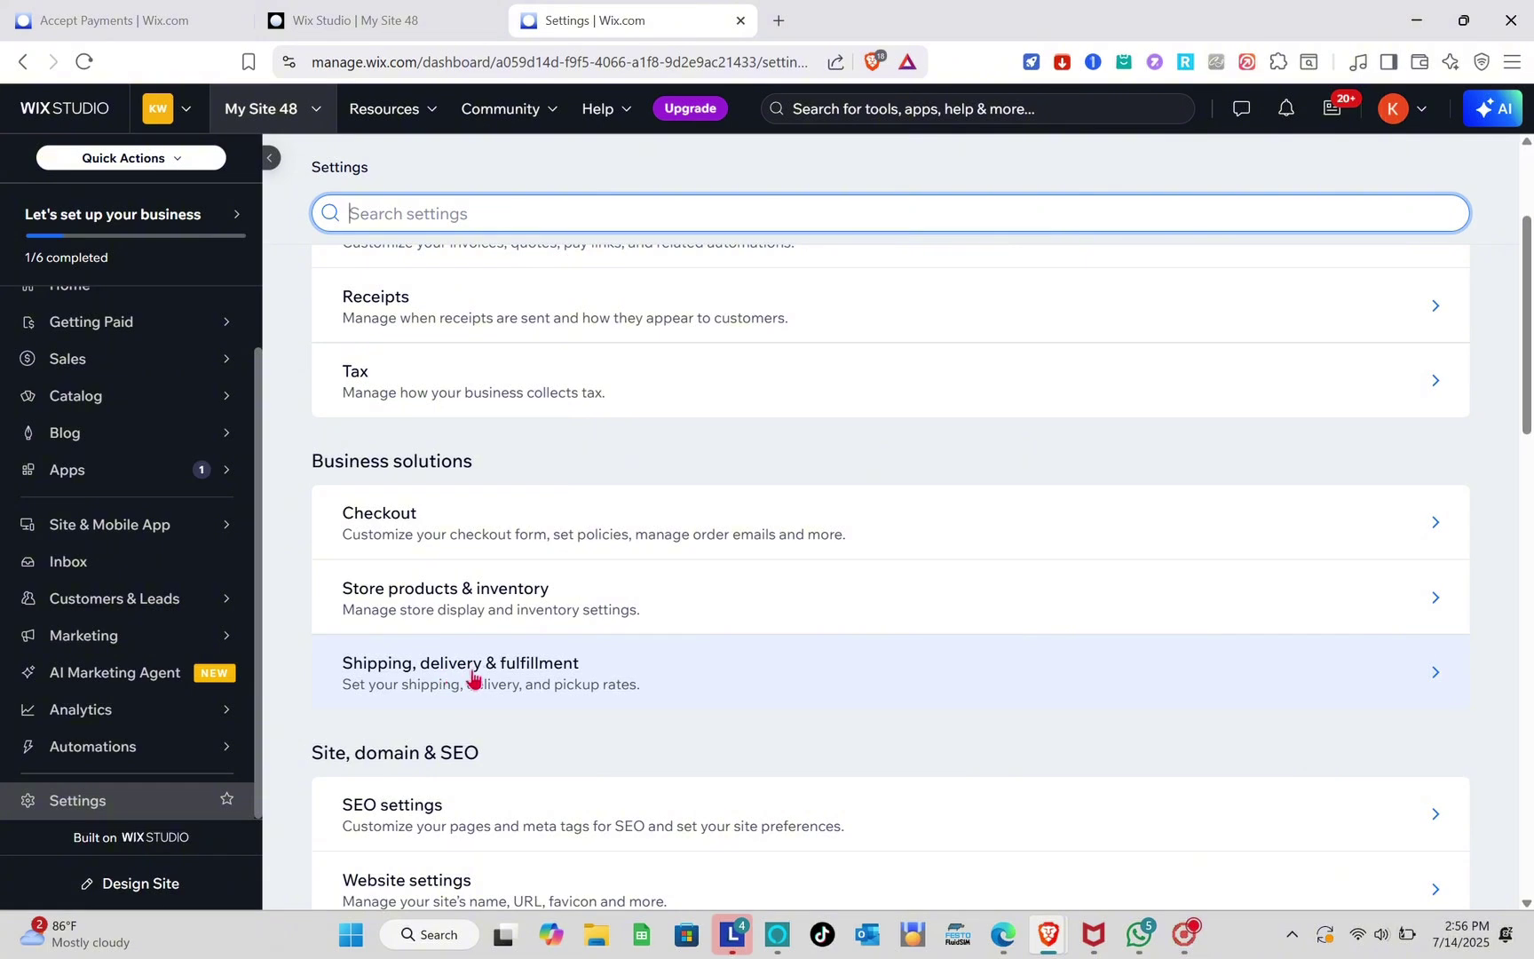
scroll(479, 675, up, 3)
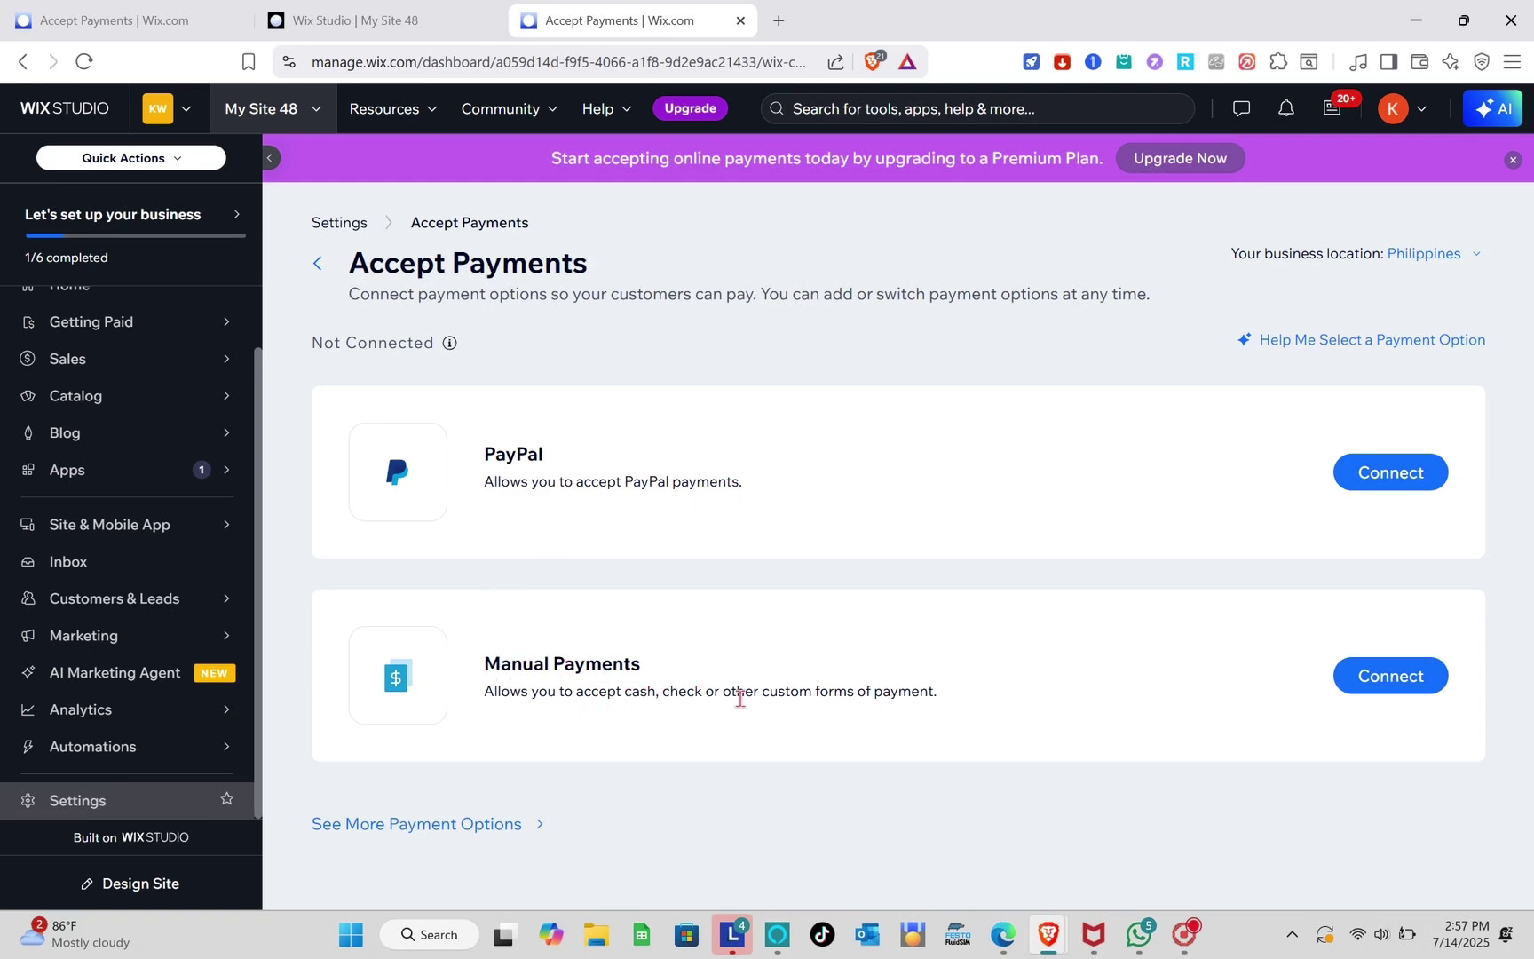
Step: Review the additional payment providers offered for the site and return to the Accept Payments page
click(431, 827)
scroll(566, 493, down, 2)
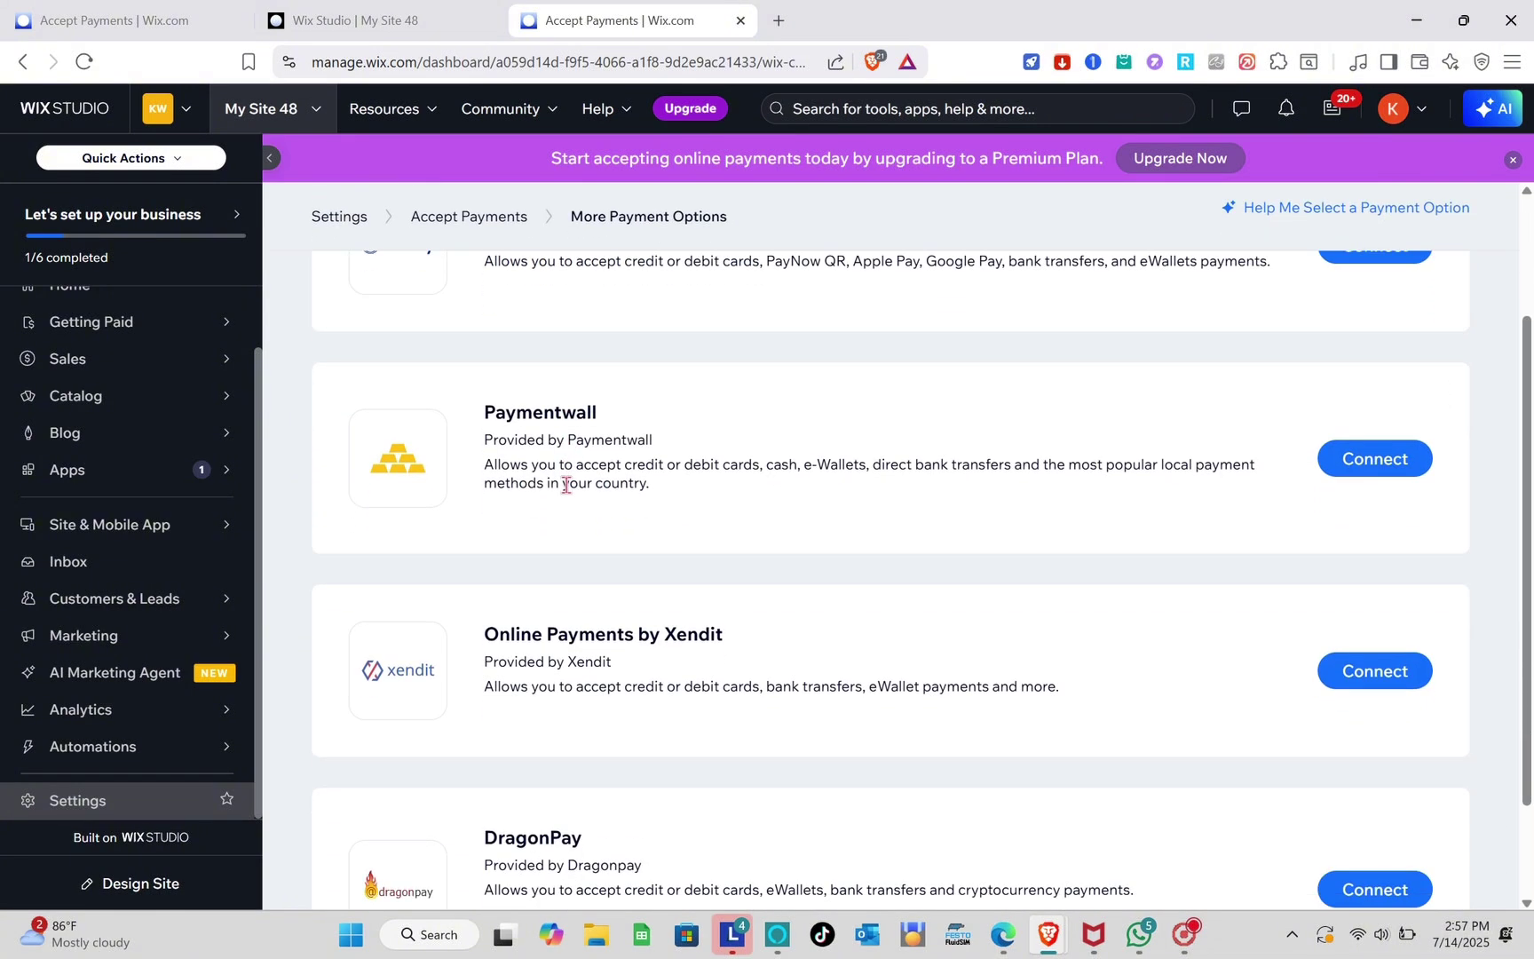
scroll(550, 444, up, 2)
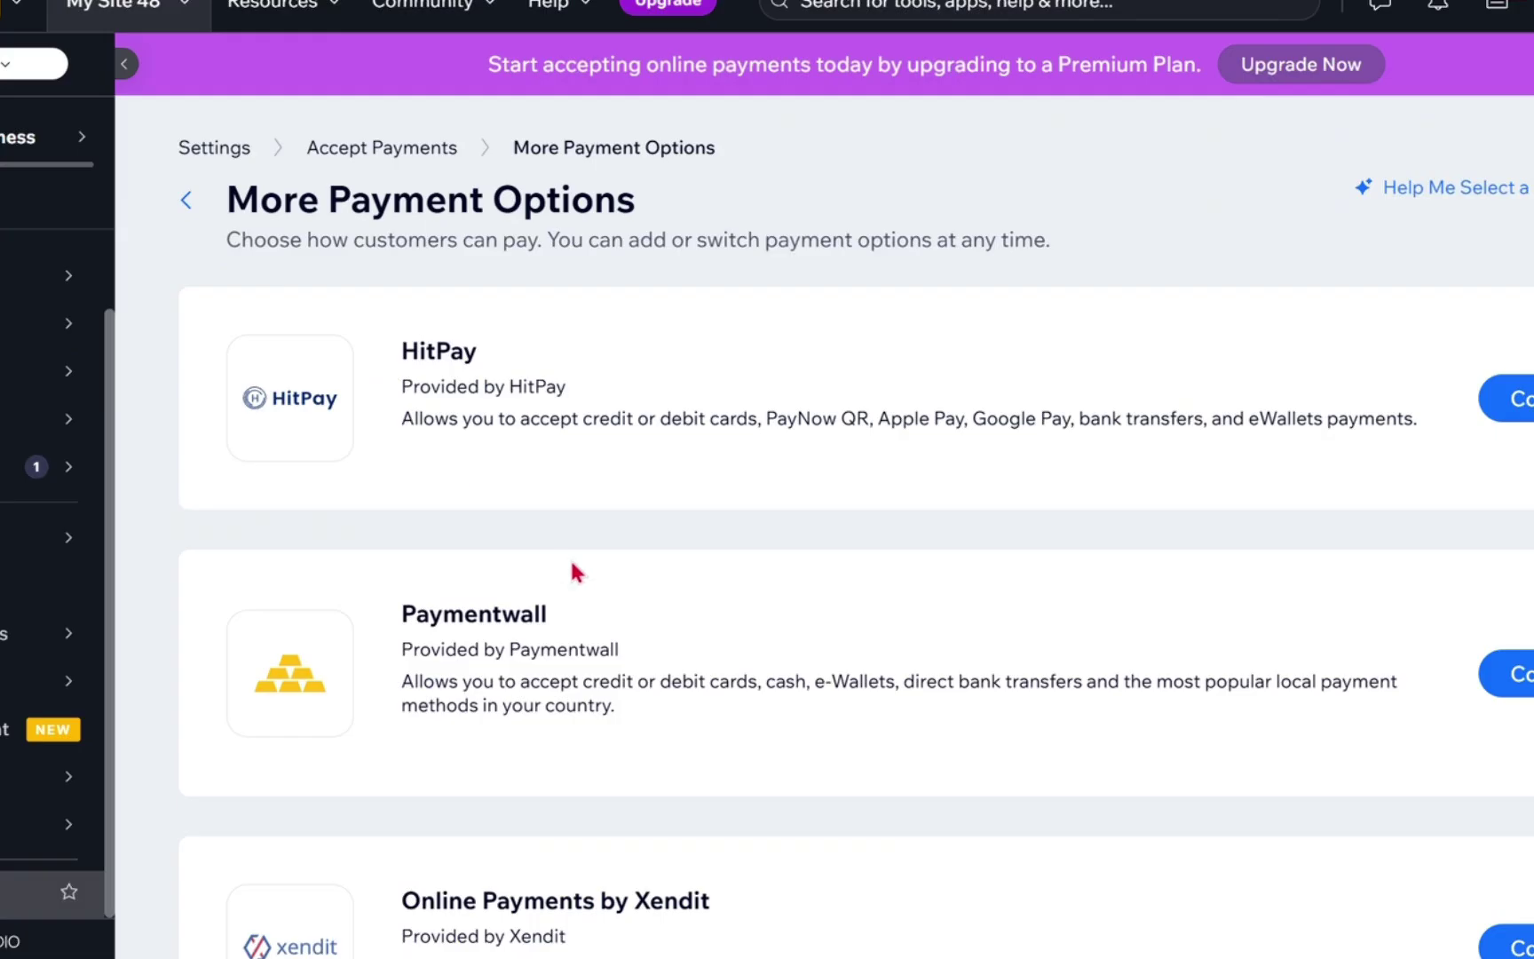
scroll(617, 550, down, 3)
scroll(573, 568, up, 3)
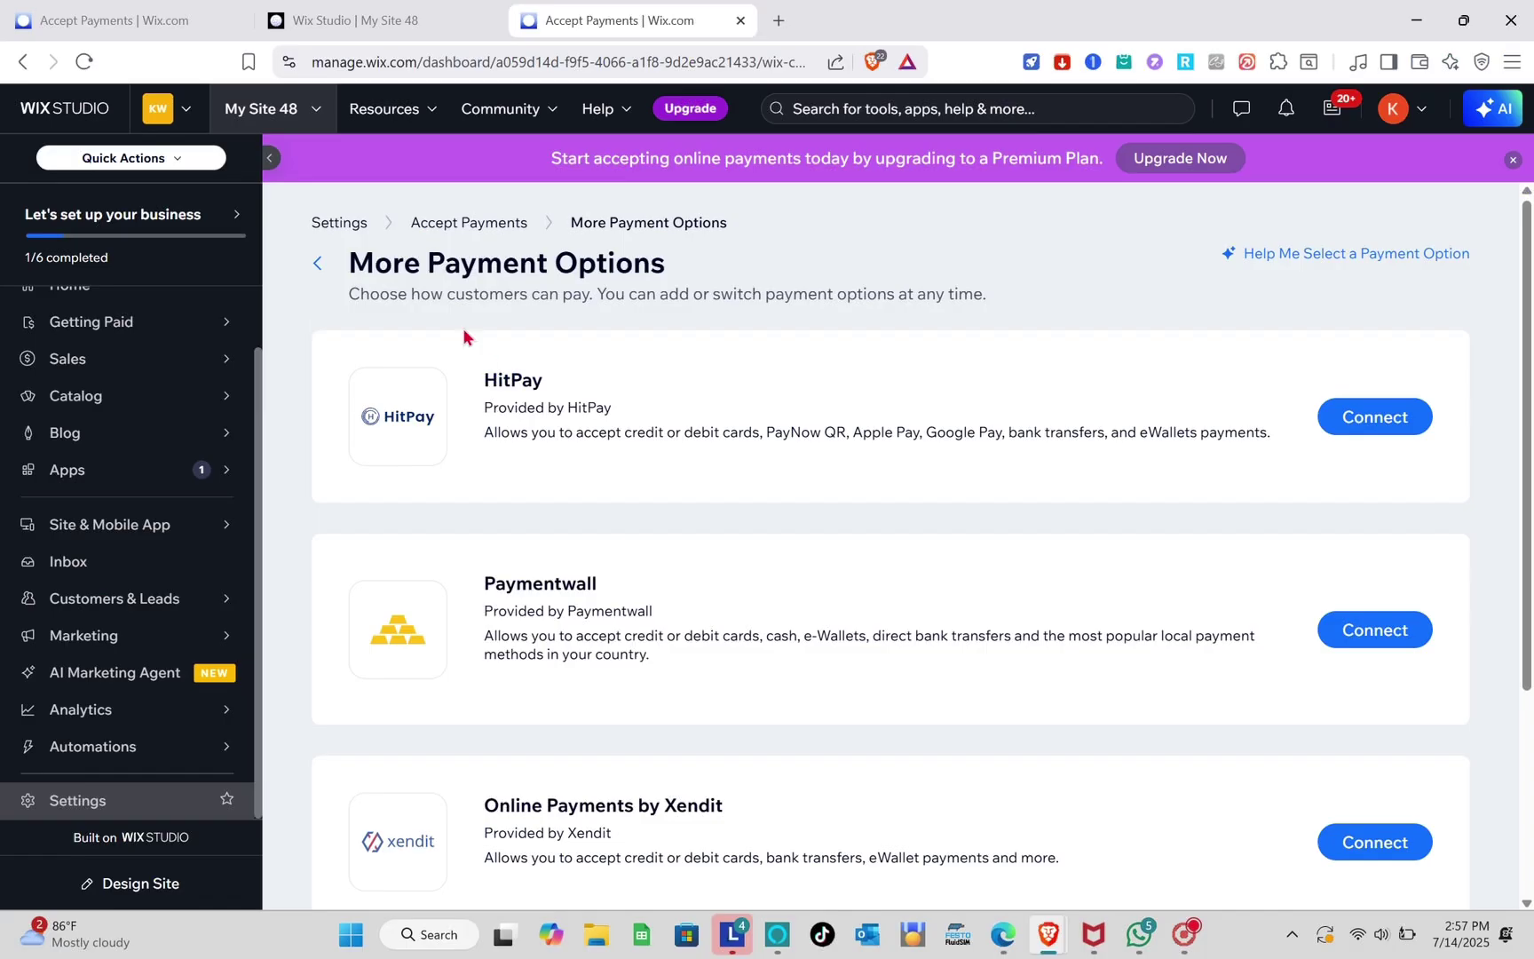
click(317, 263)
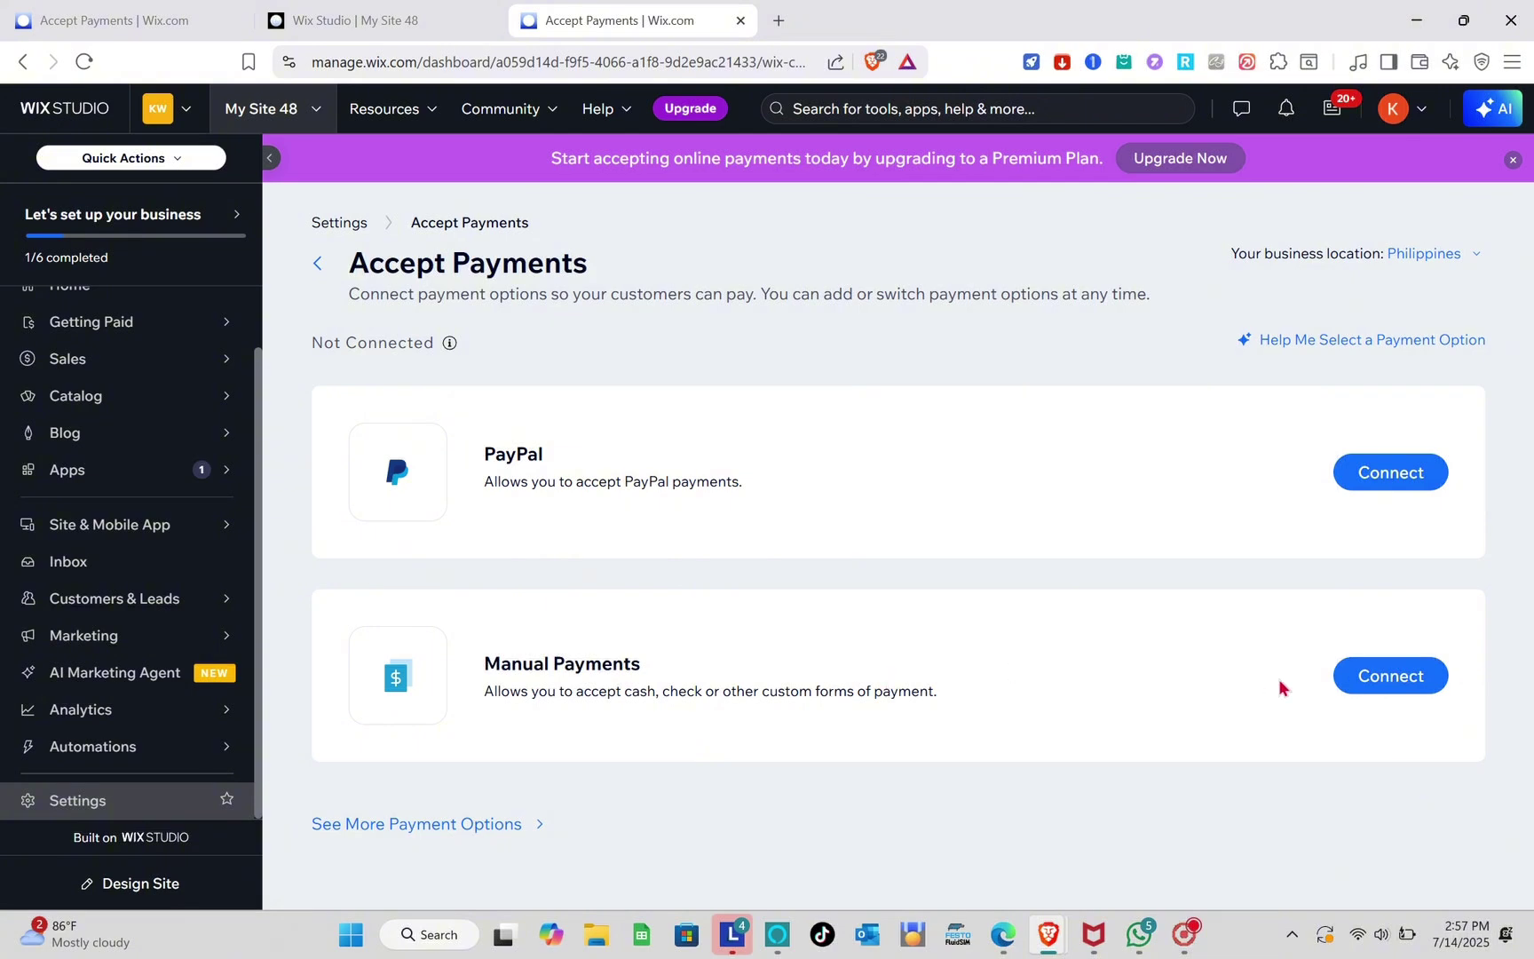
Step: Start connecting manual payments with Cash on delivery as the payment type, and leave the form without saving
click(1377, 676)
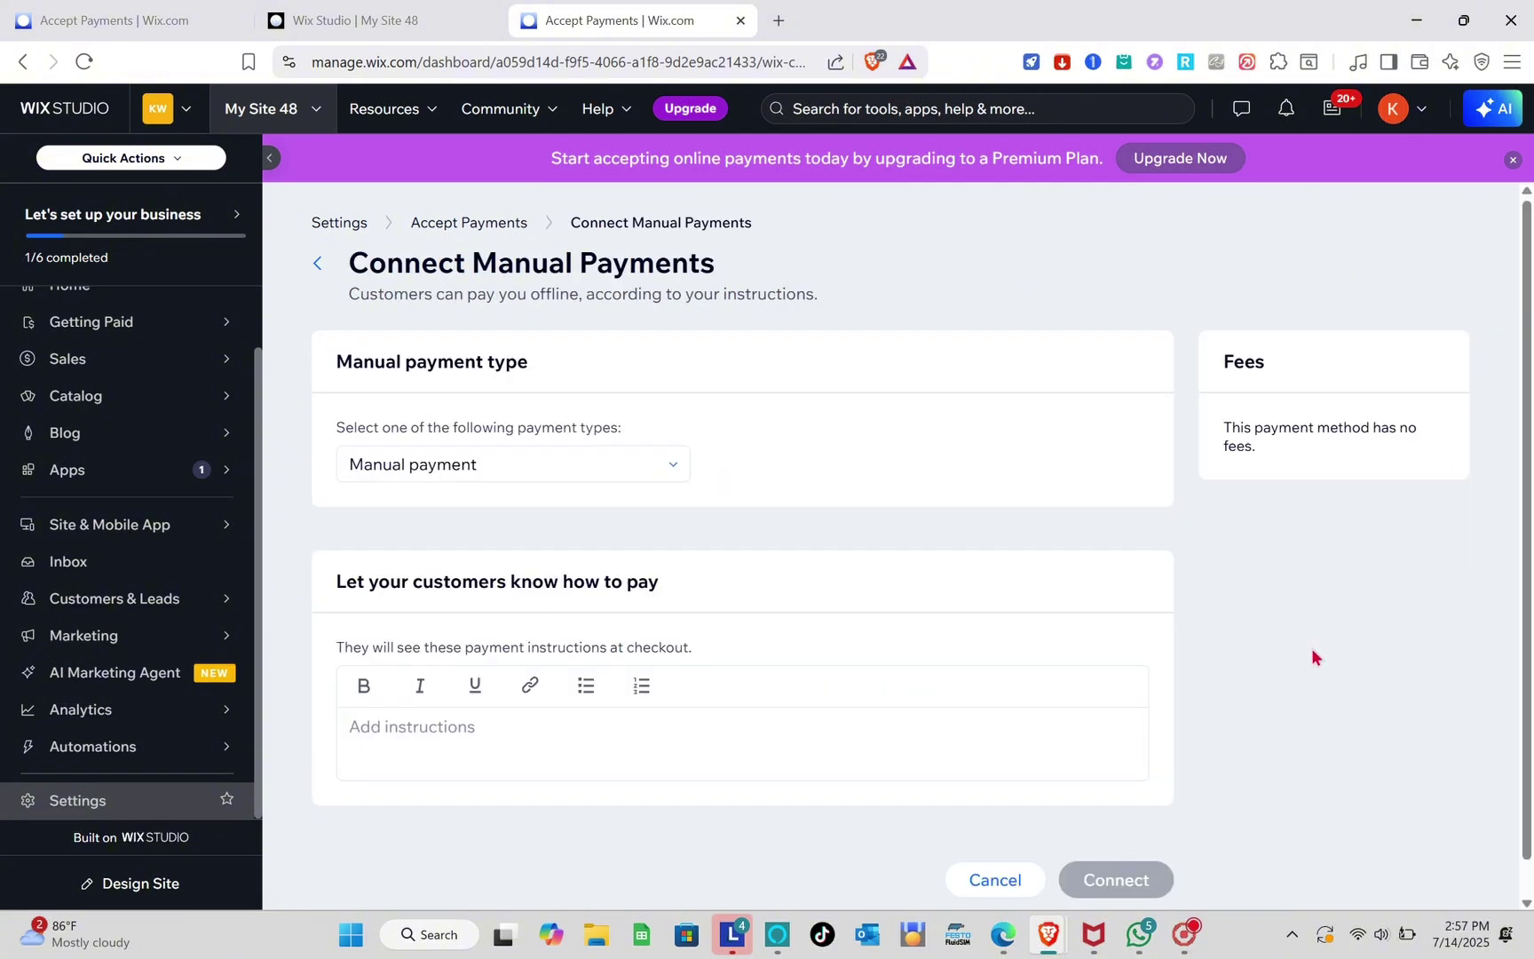
click(390, 475)
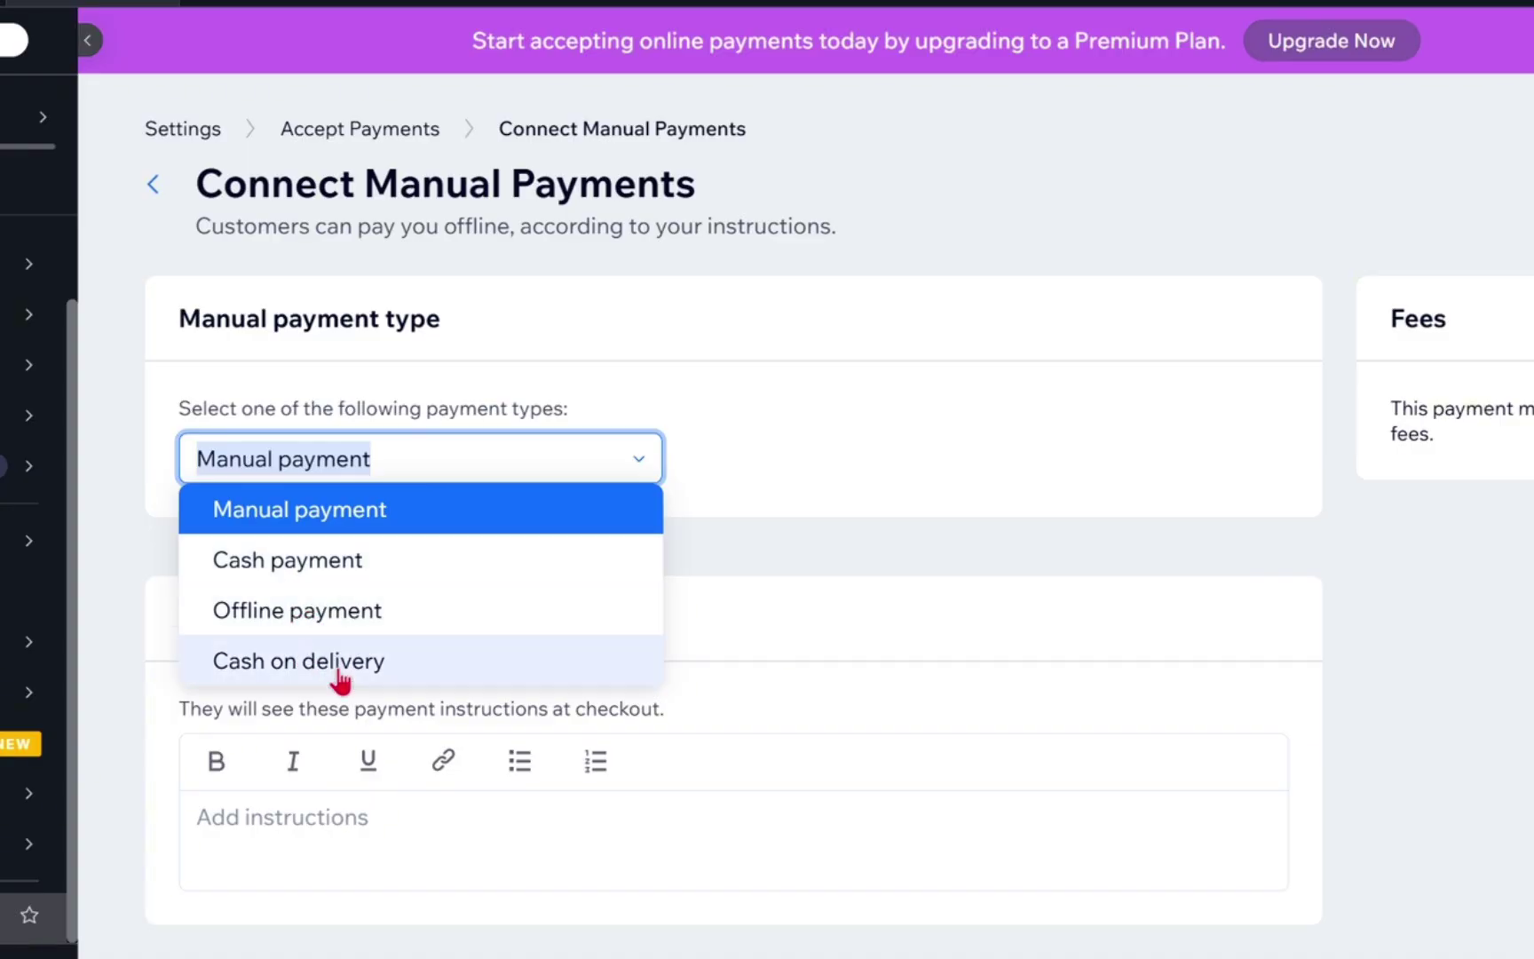
click(339, 668)
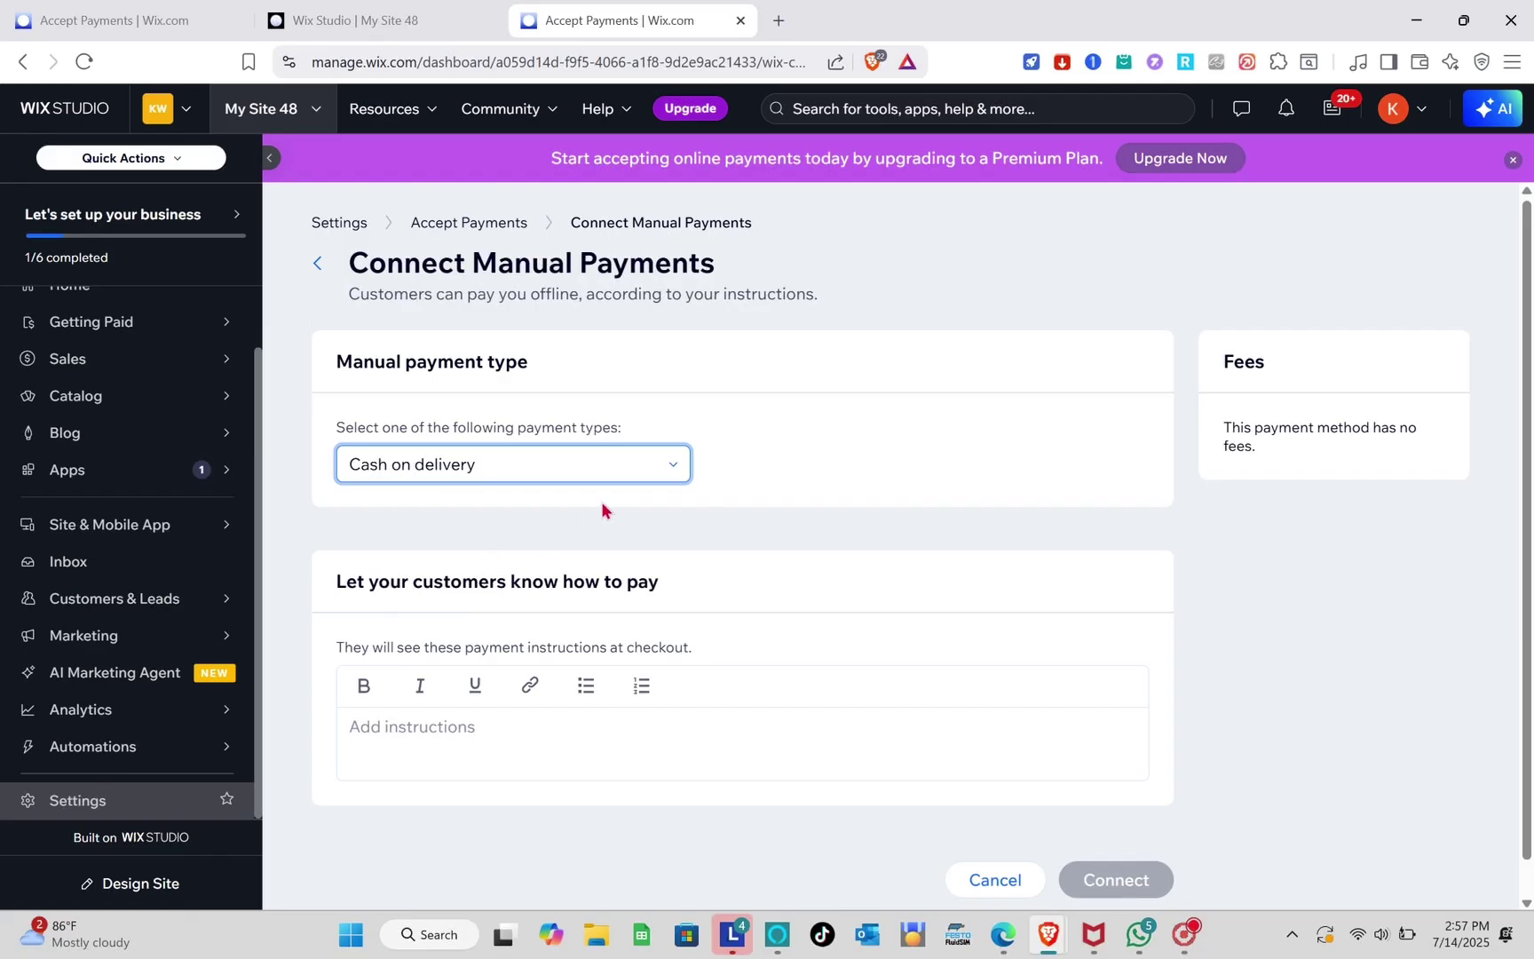
scroll(602, 509, down, 1)
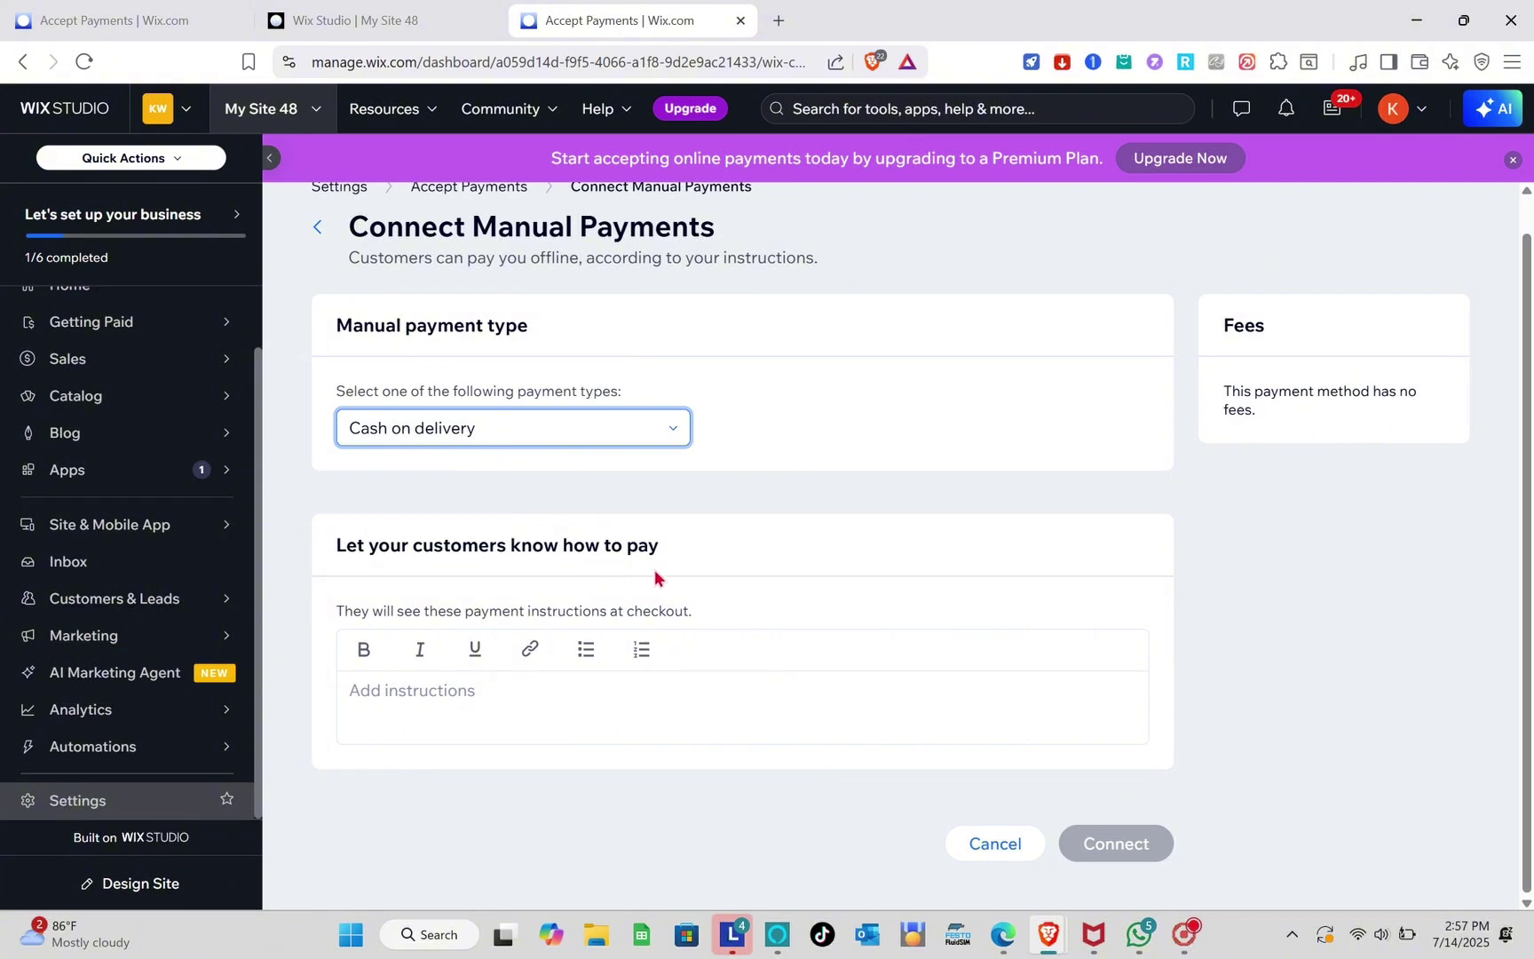
click(432, 693)
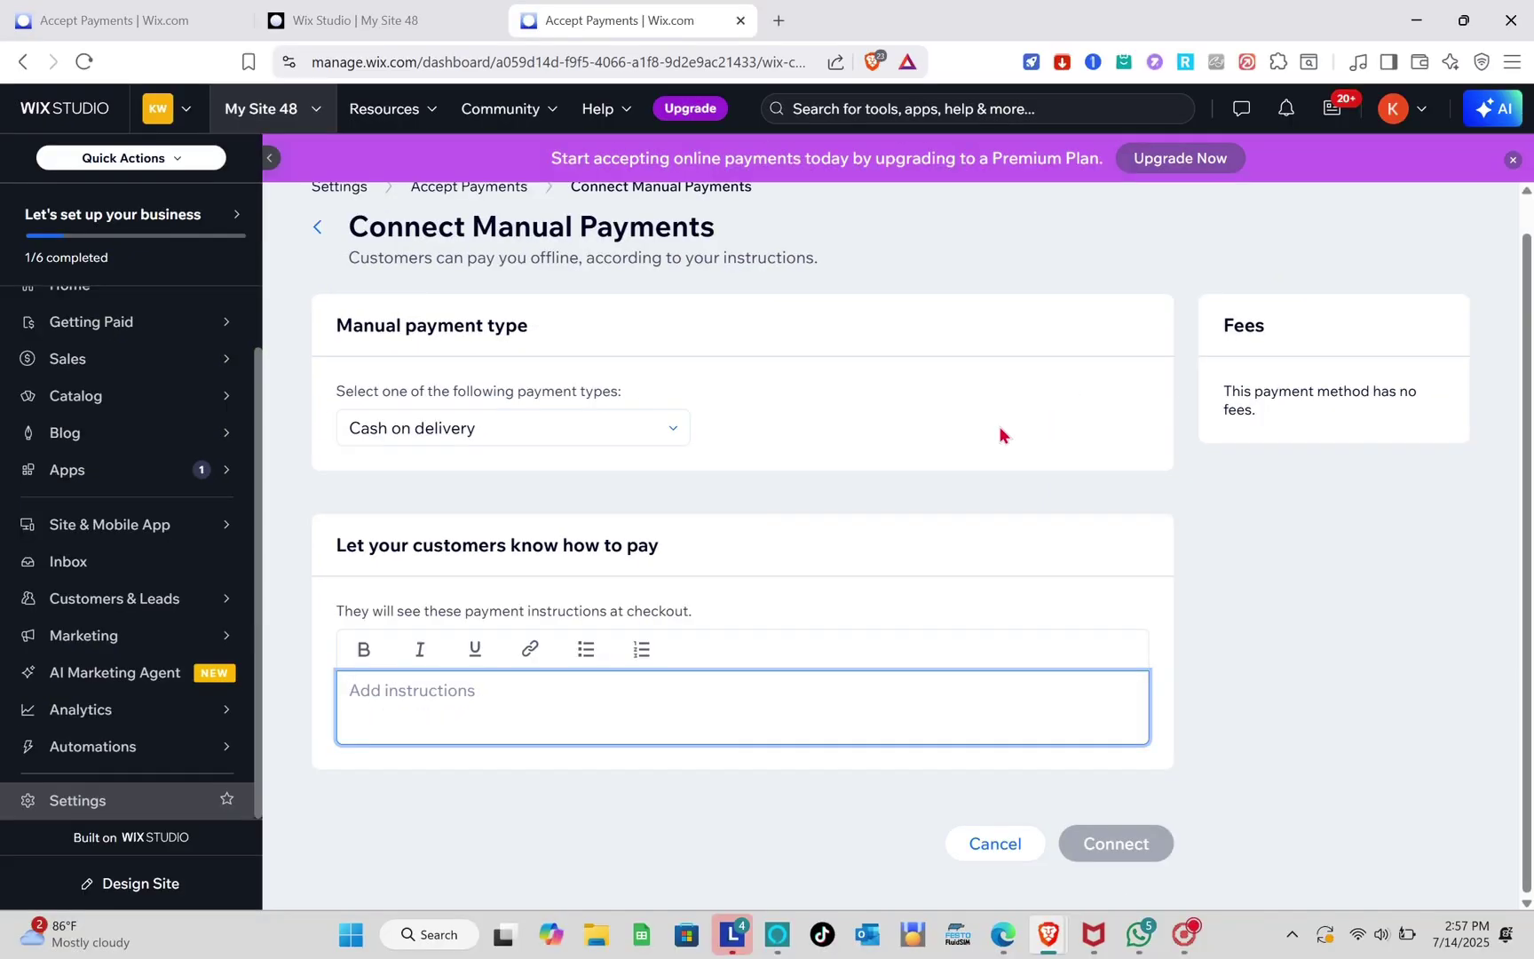
scroll(298, 192, up, 1)
click(316, 275)
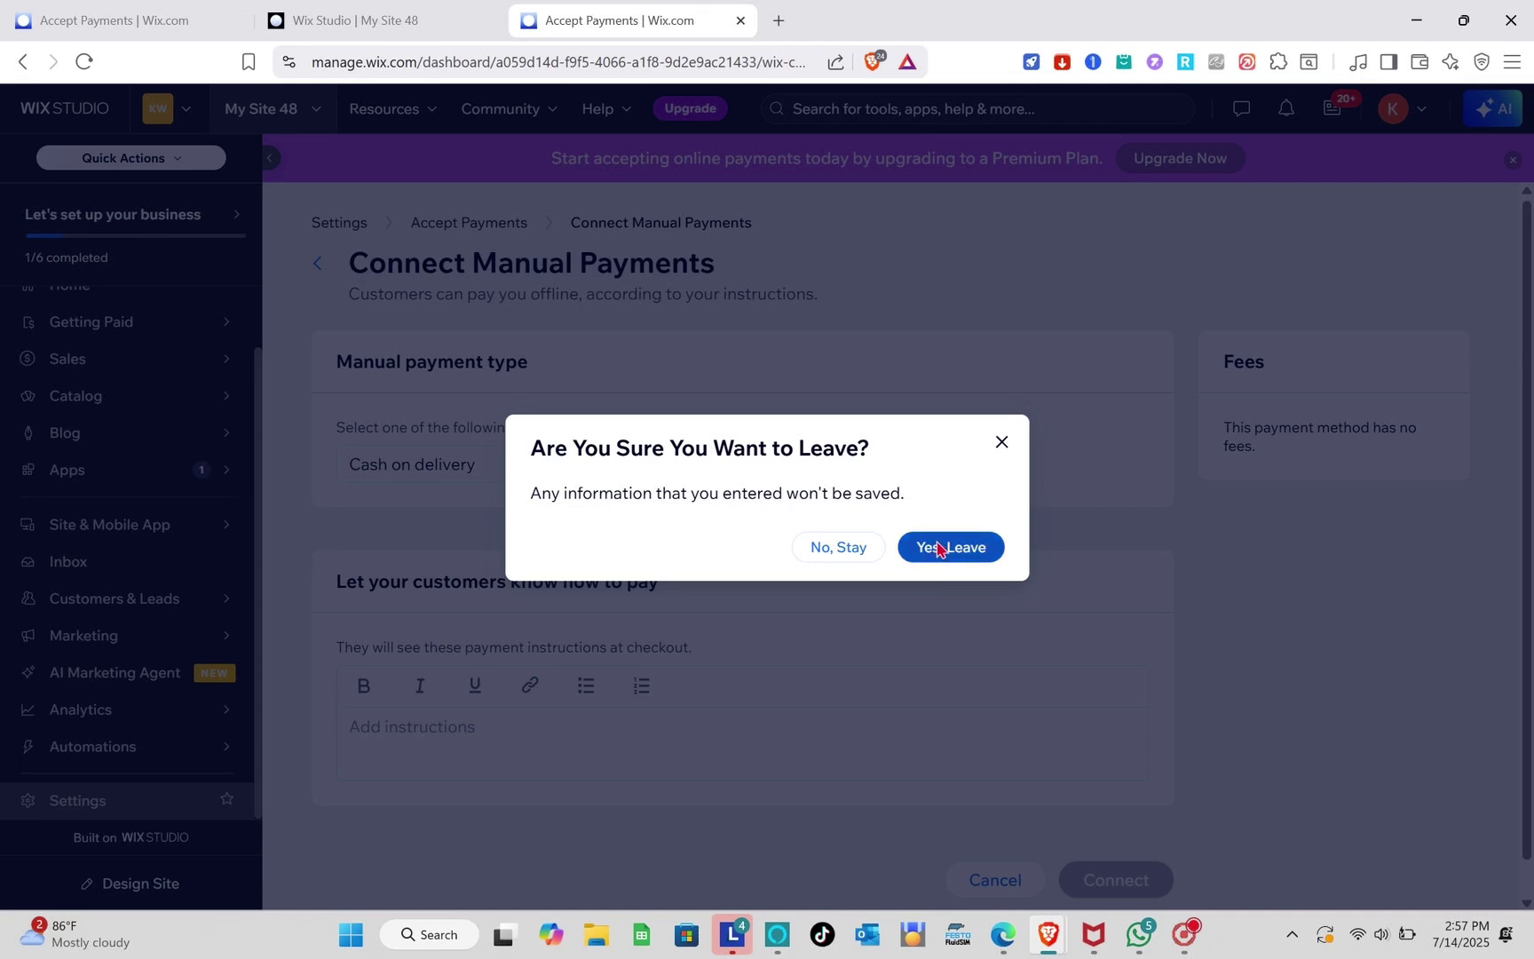
click(939, 548)
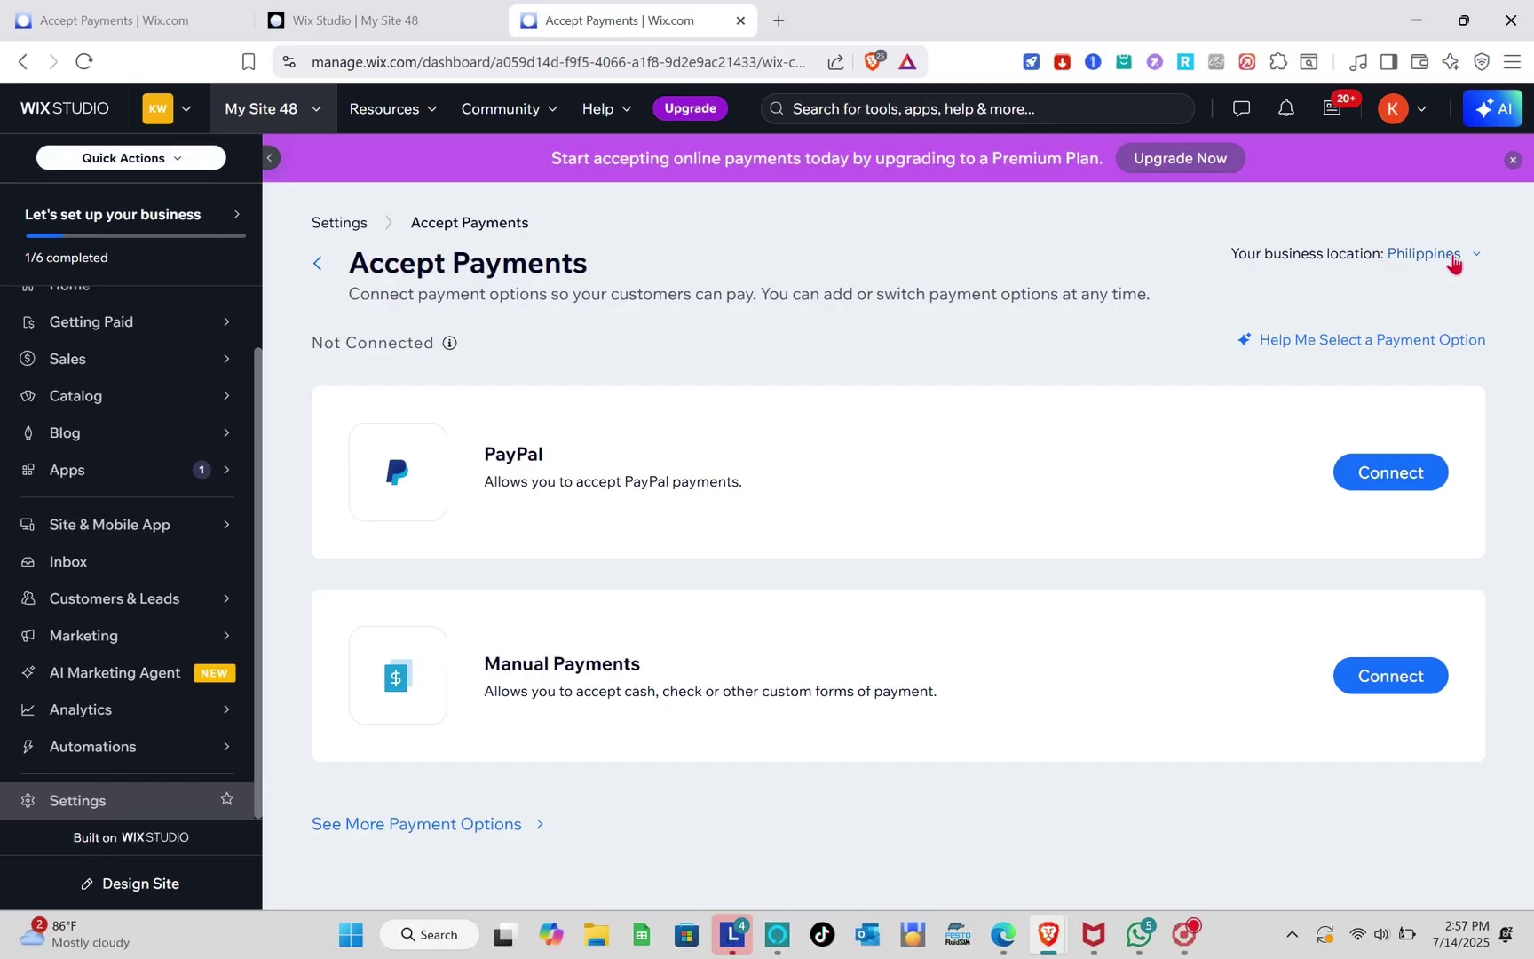
Step: Change the business location to Australia
click(1453, 259)
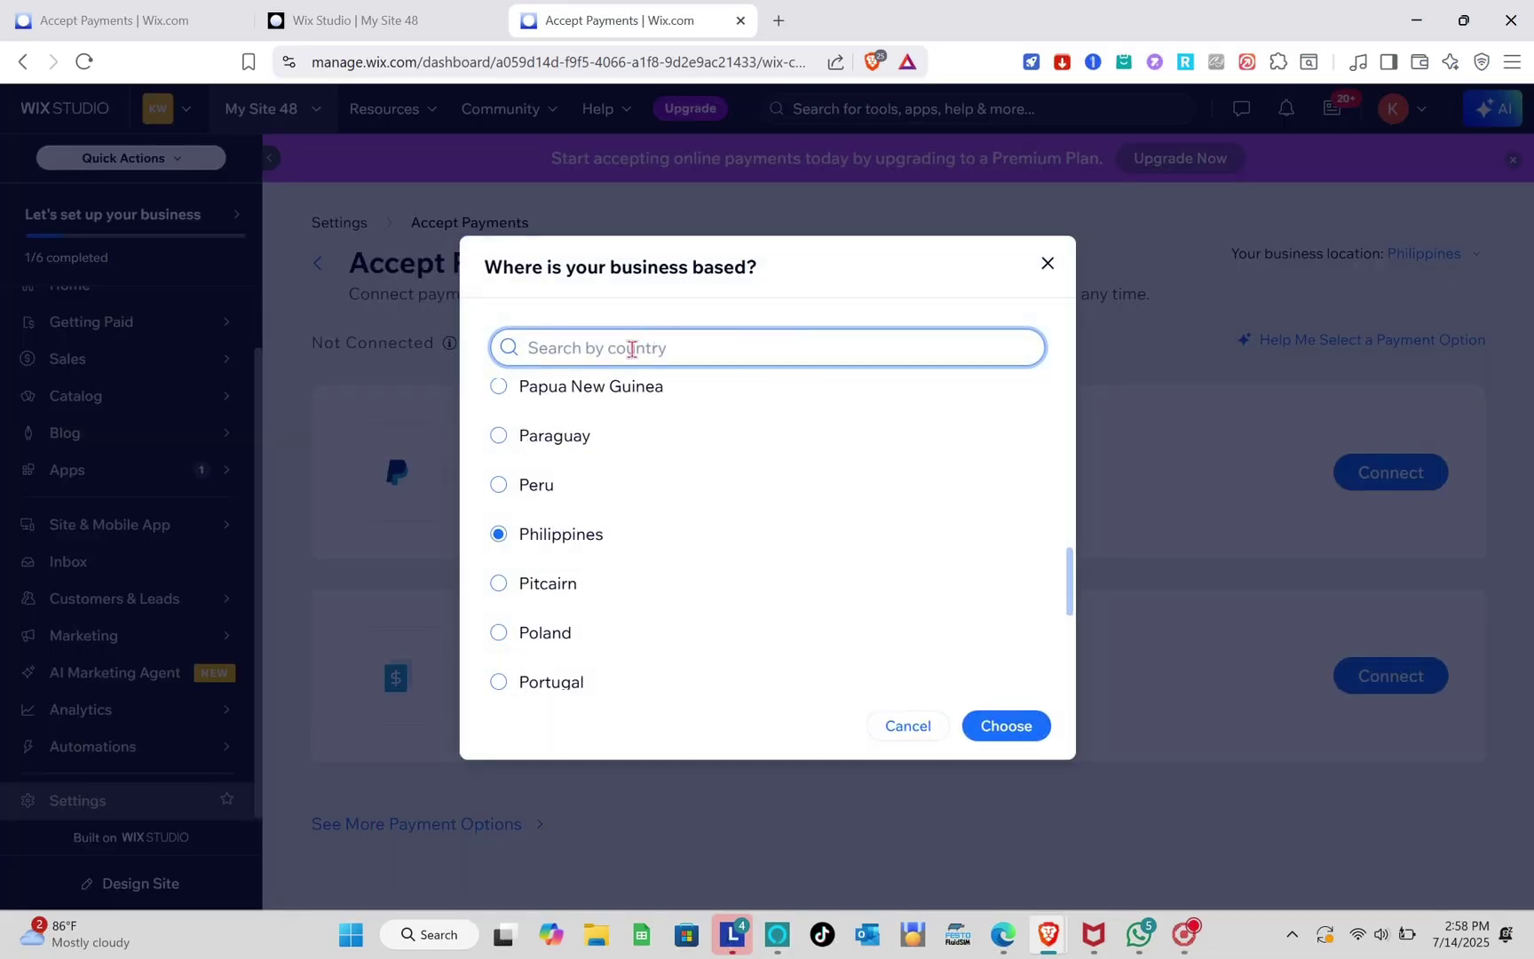
text(aust)
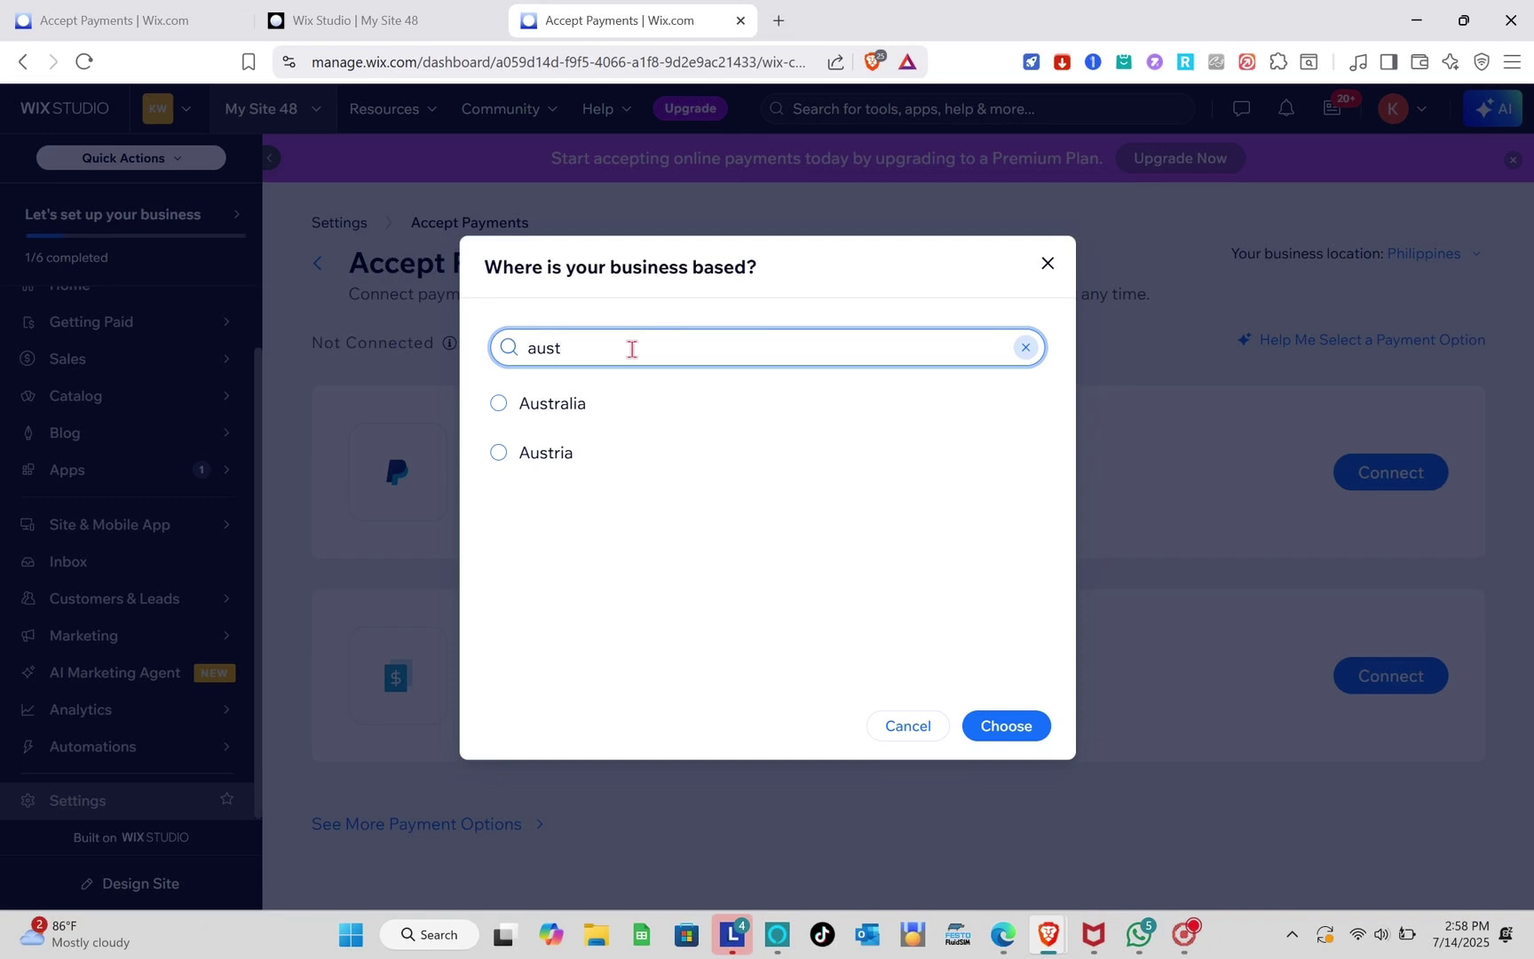
click(591, 403)
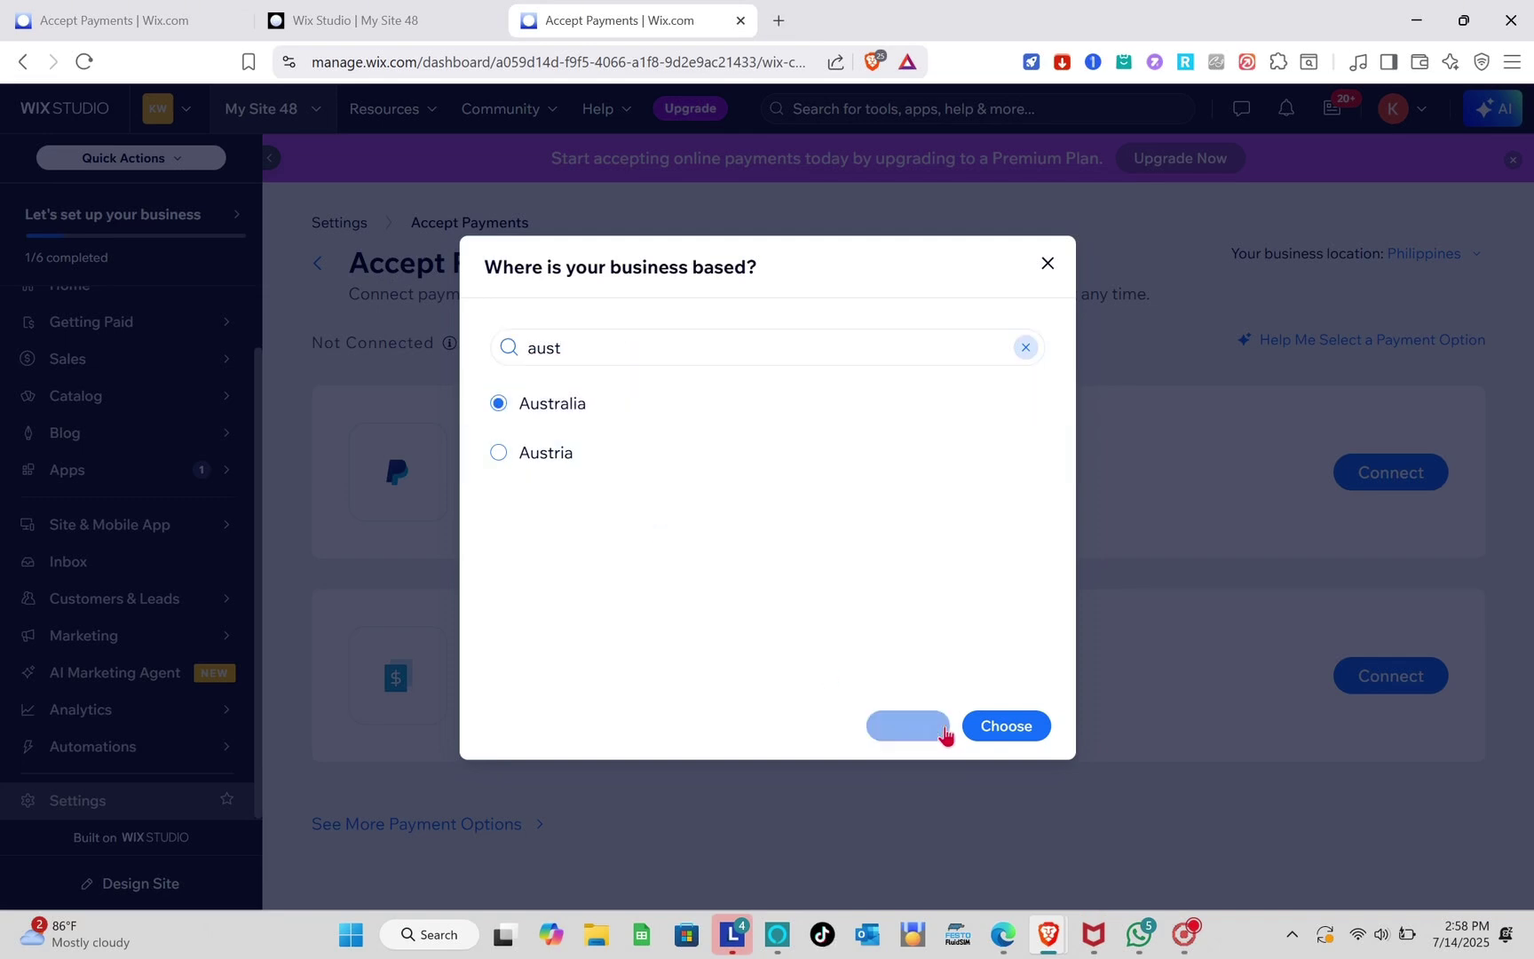
click(979, 735)
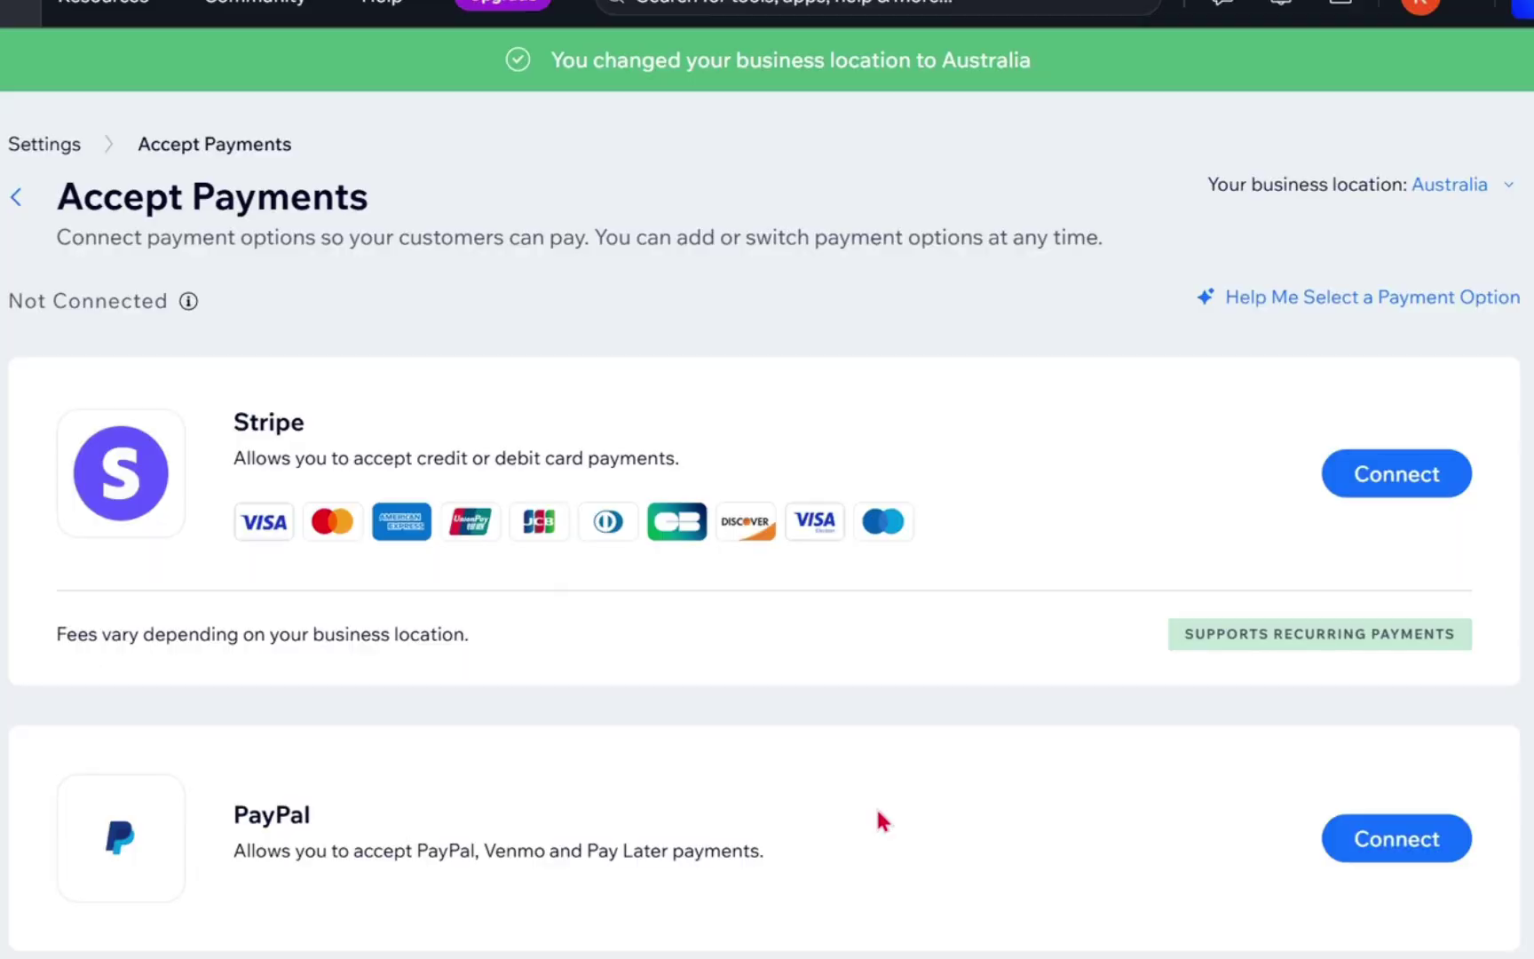
Step: Review the main payment options offered for Australia and the full list of additional providers
scroll(549, 620, down, 3)
scroll(318, 656, up, 3)
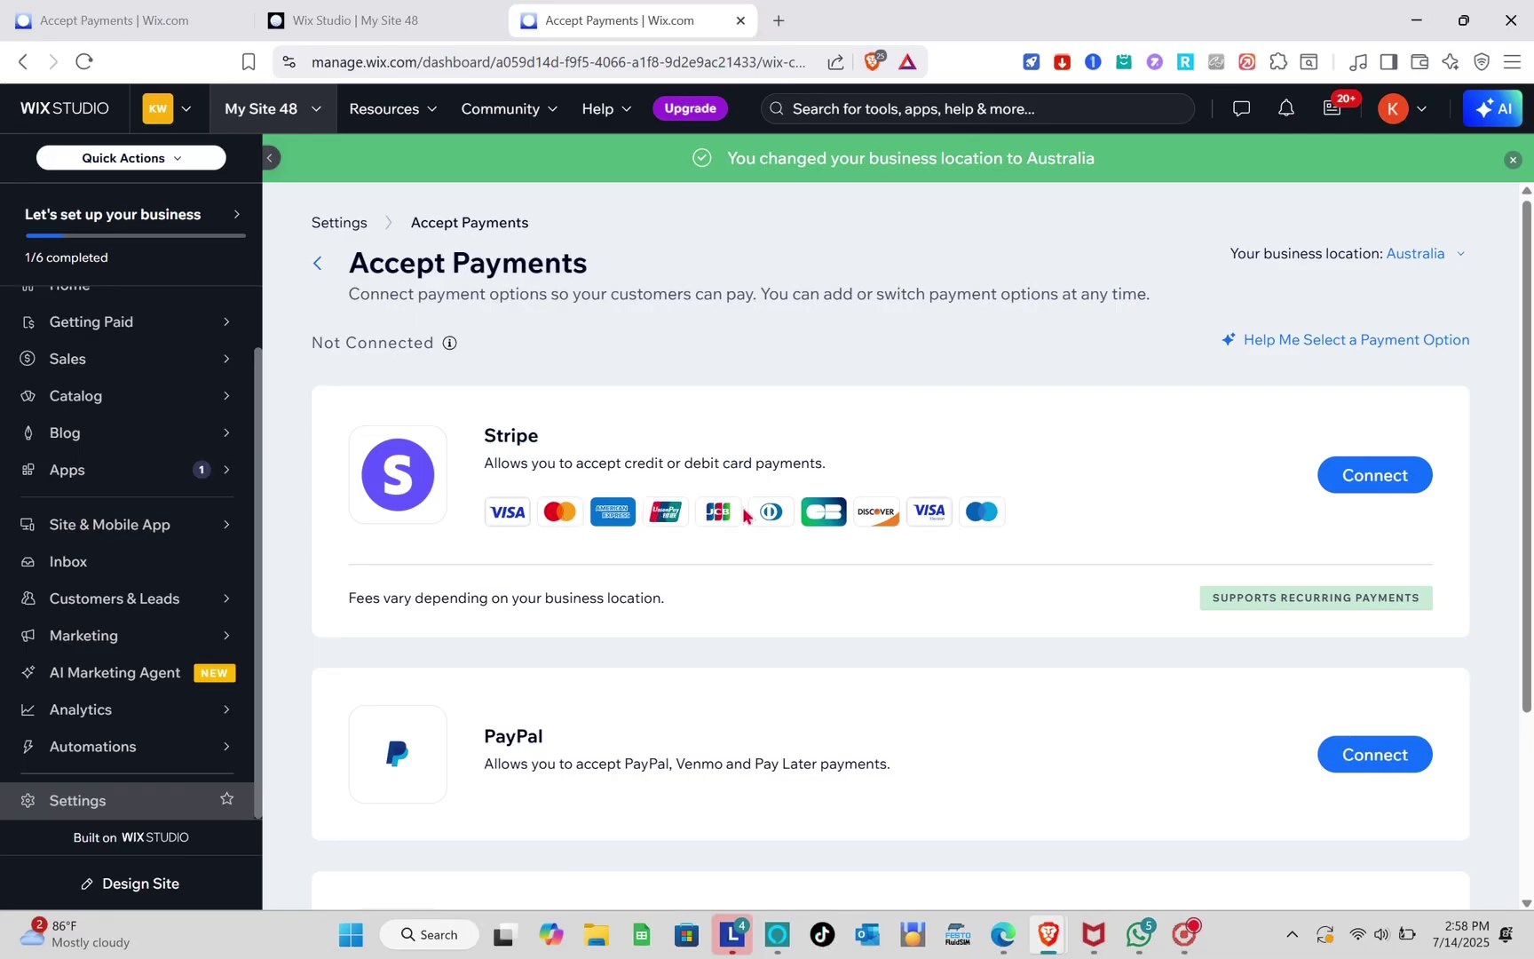
scroll(621, 537, down, 3)
click(443, 852)
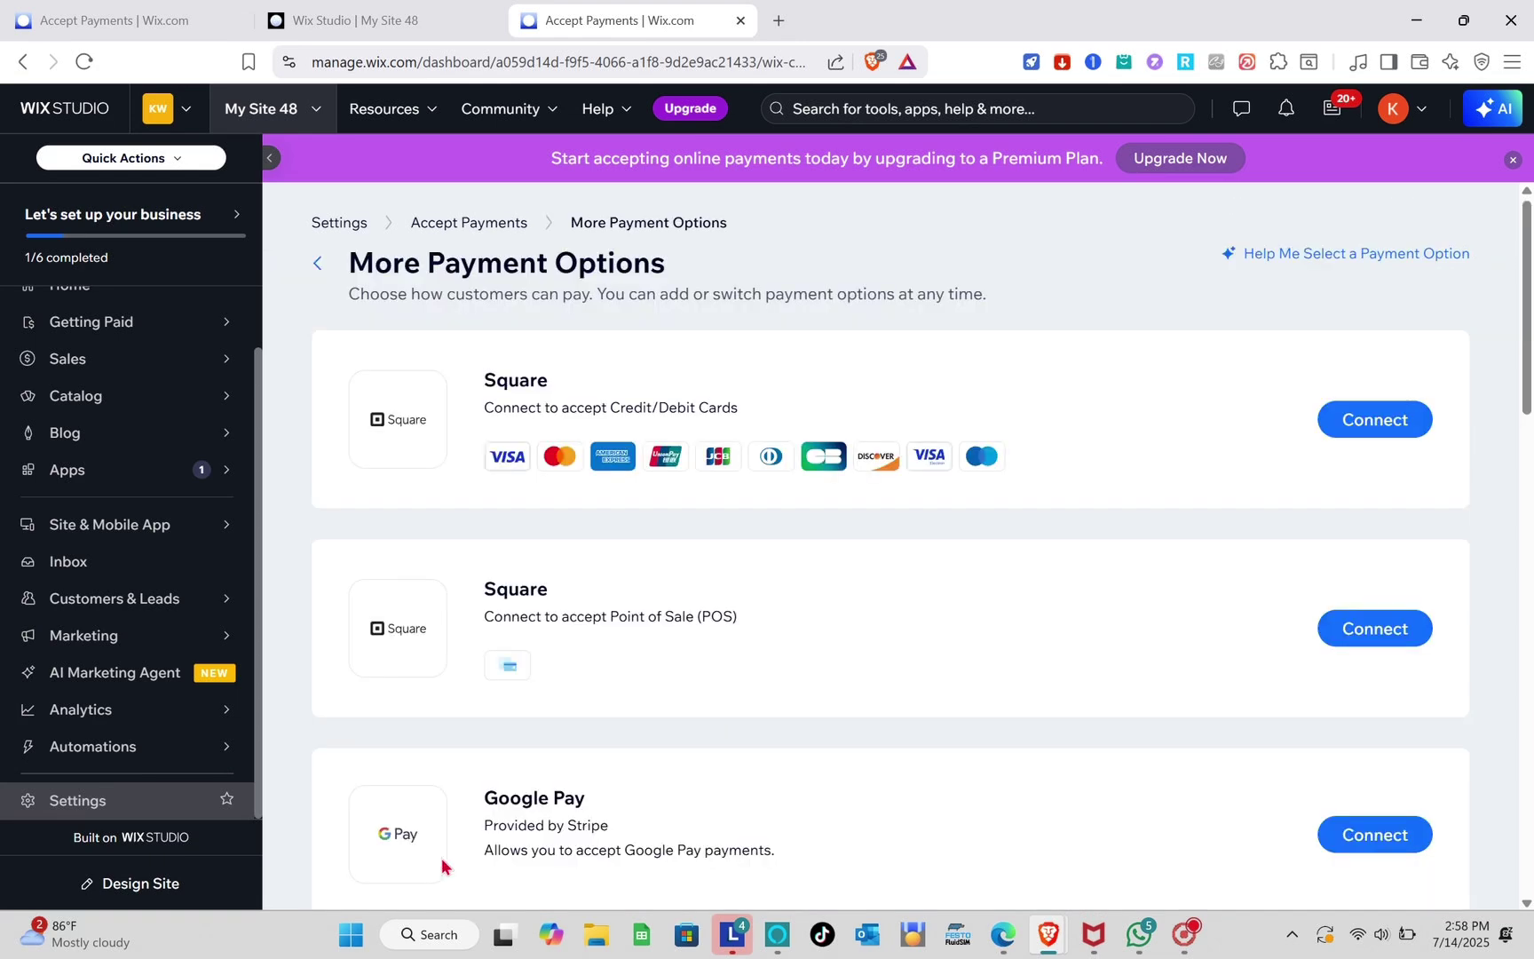
scroll(596, 630, down, 15)
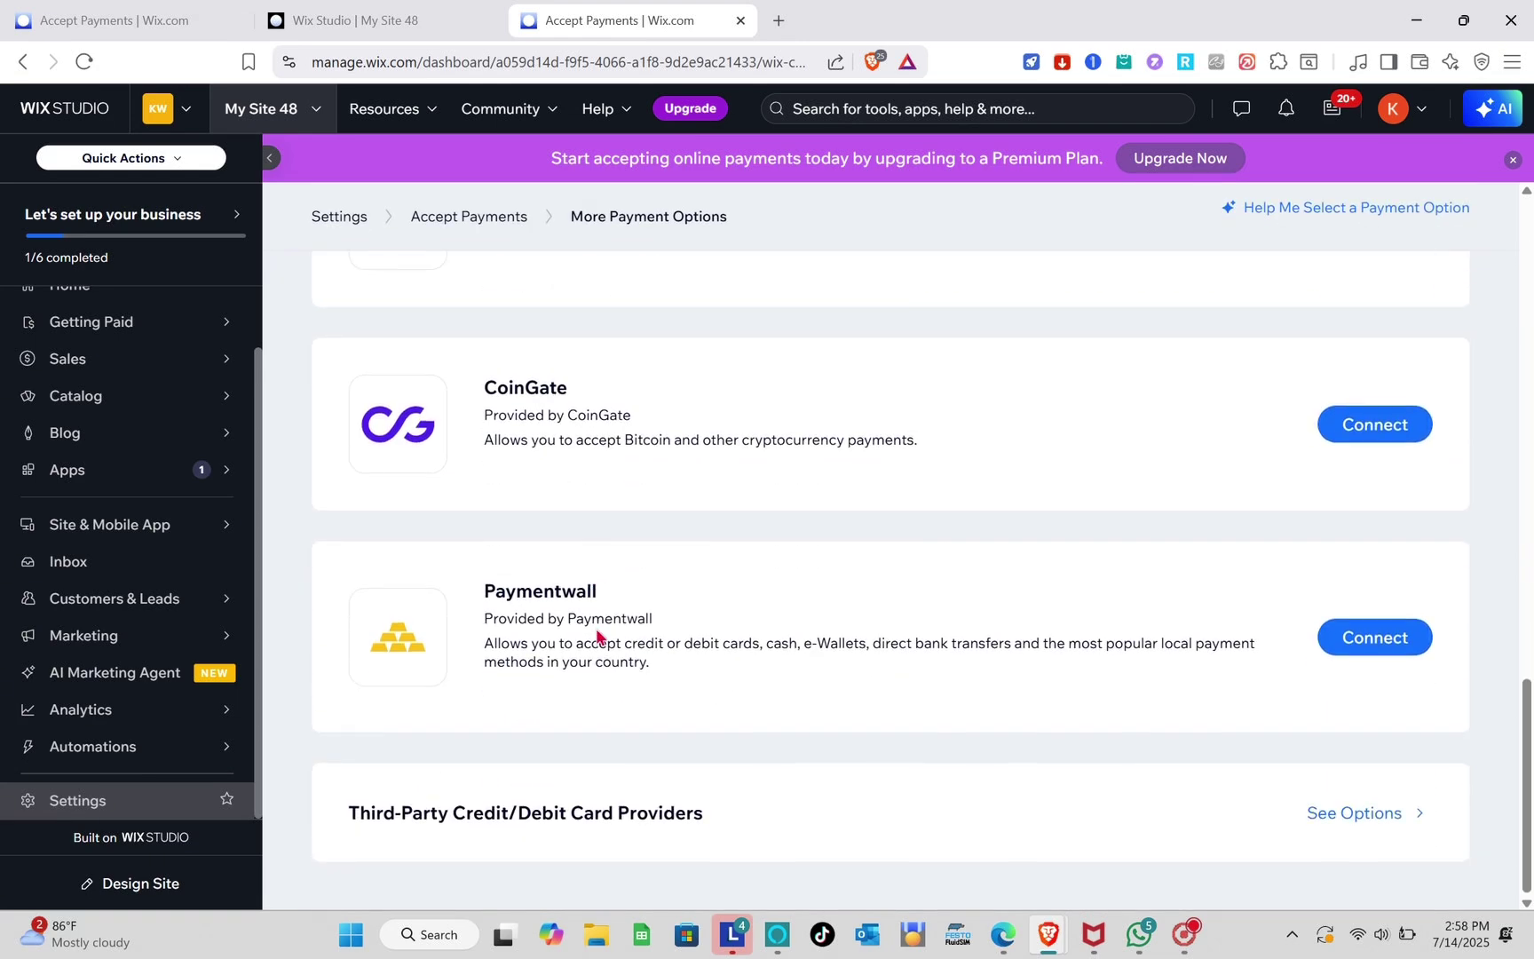
scroll(596, 633, up, 15)
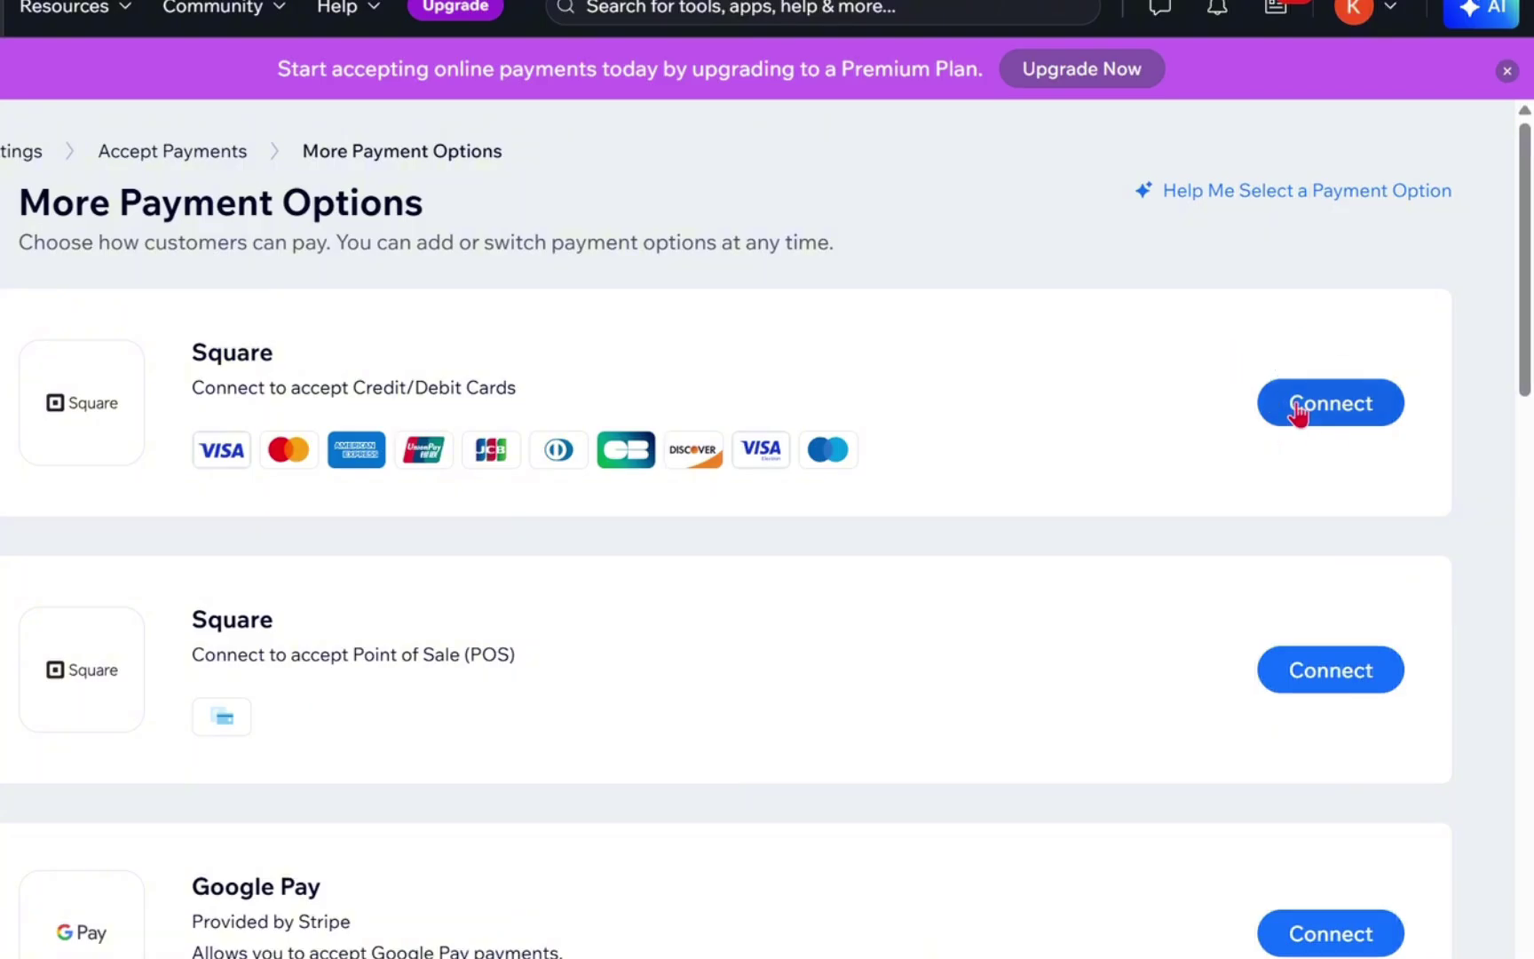
Step: Open the connection page for Square credit/debit cards and review its instructions, fees and available payment methods
click(1297, 411)
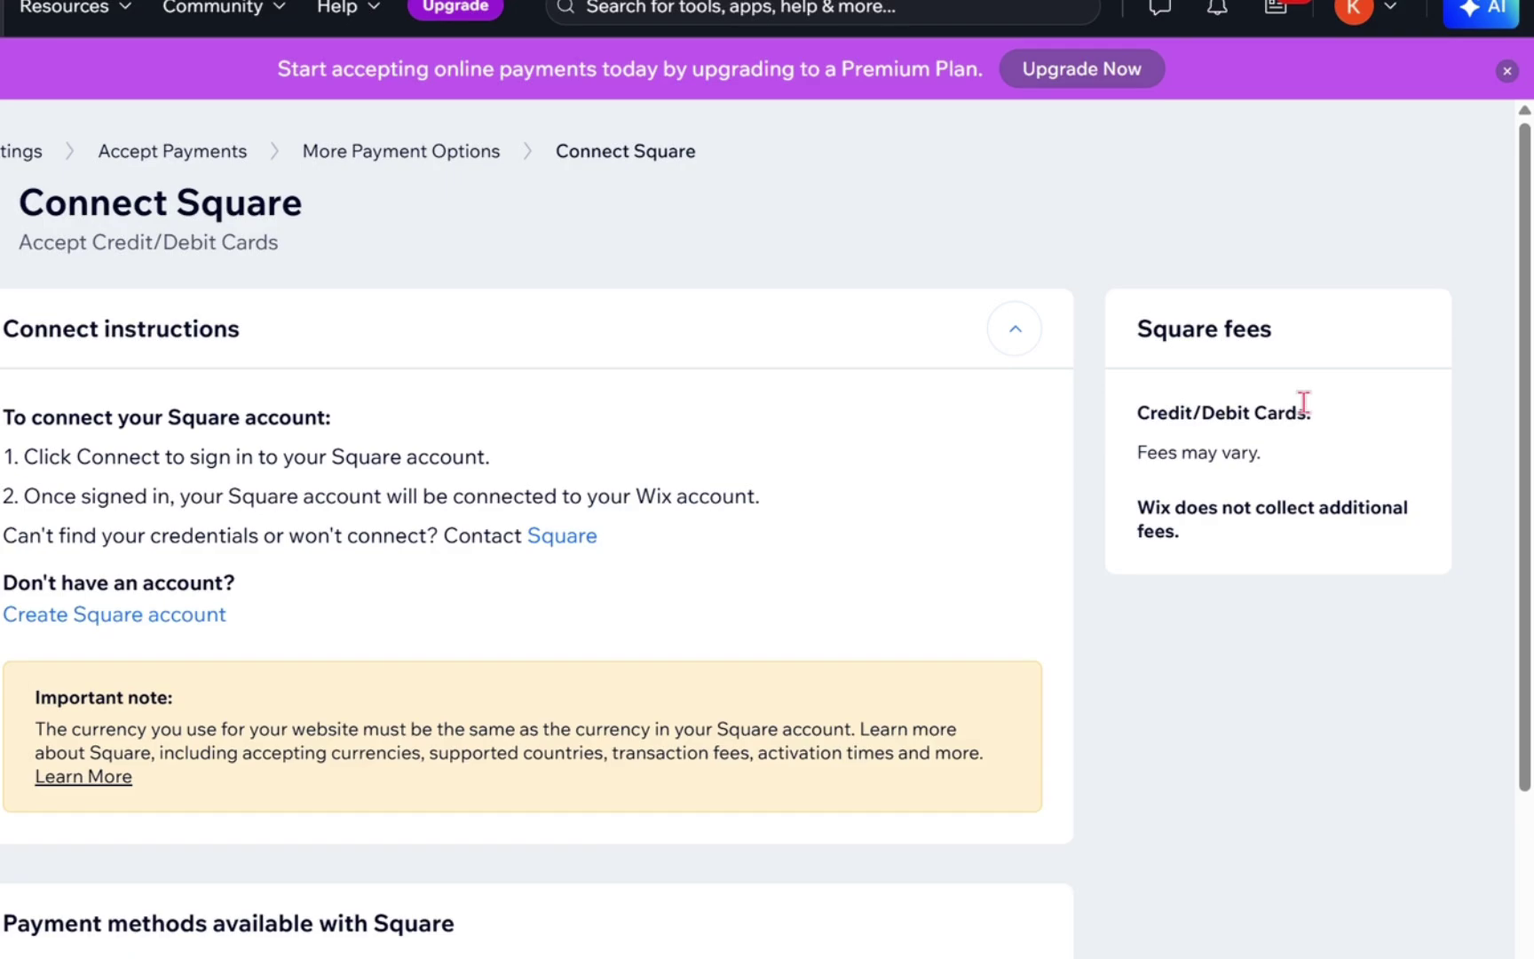
scroll(376, 474, down, 3)
scroll(376, 474, up, 3)
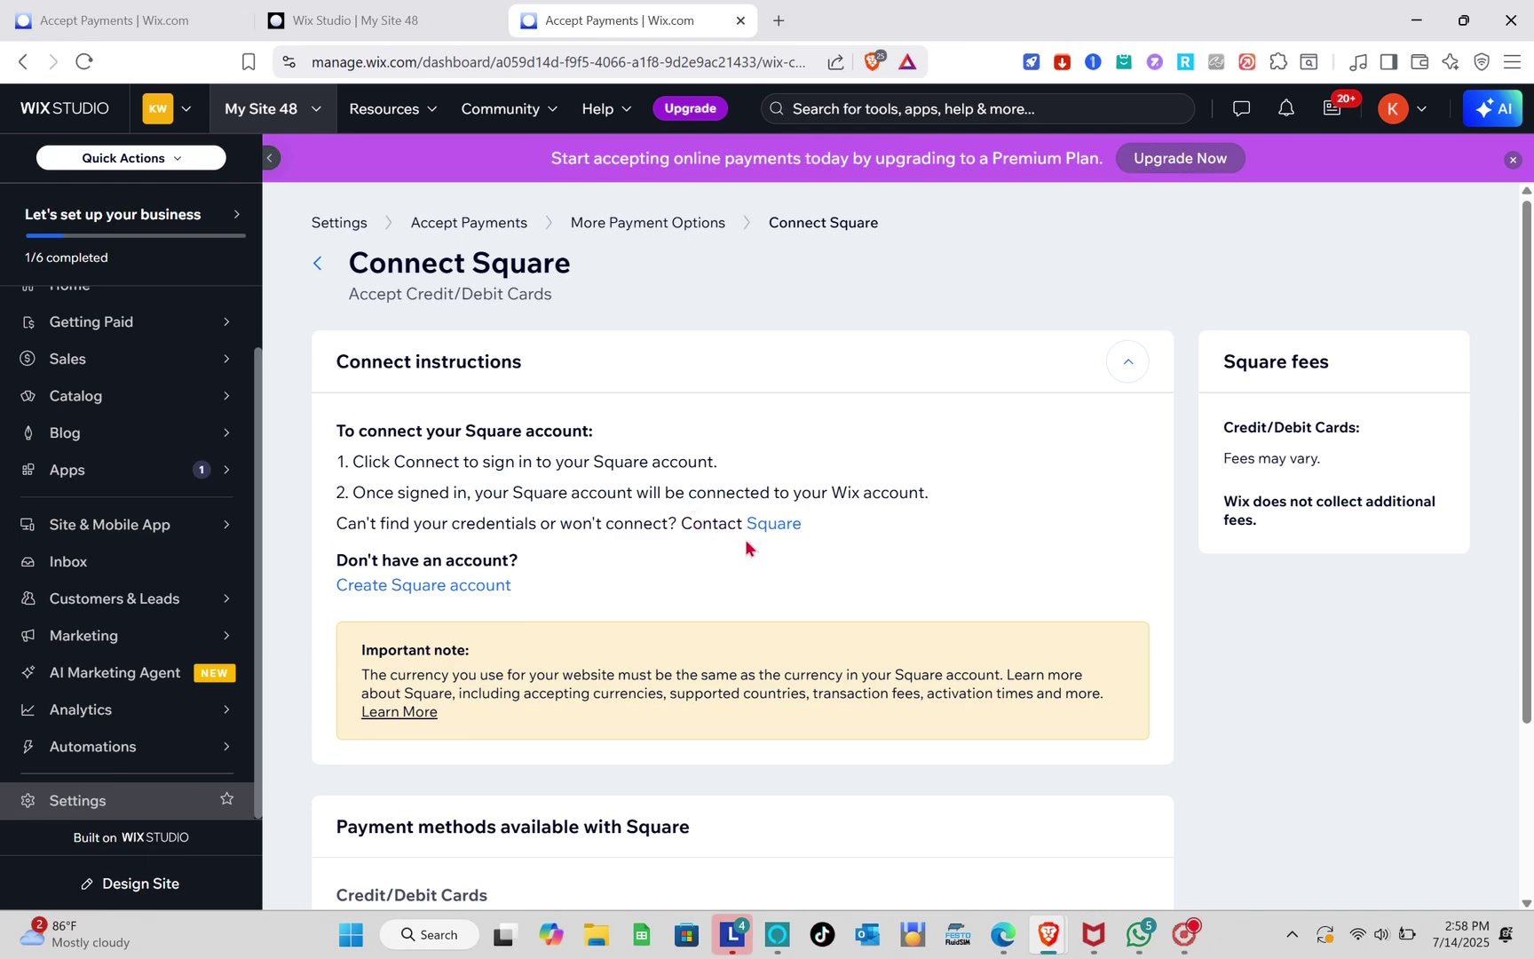
scroll(453, 589, down, 3)
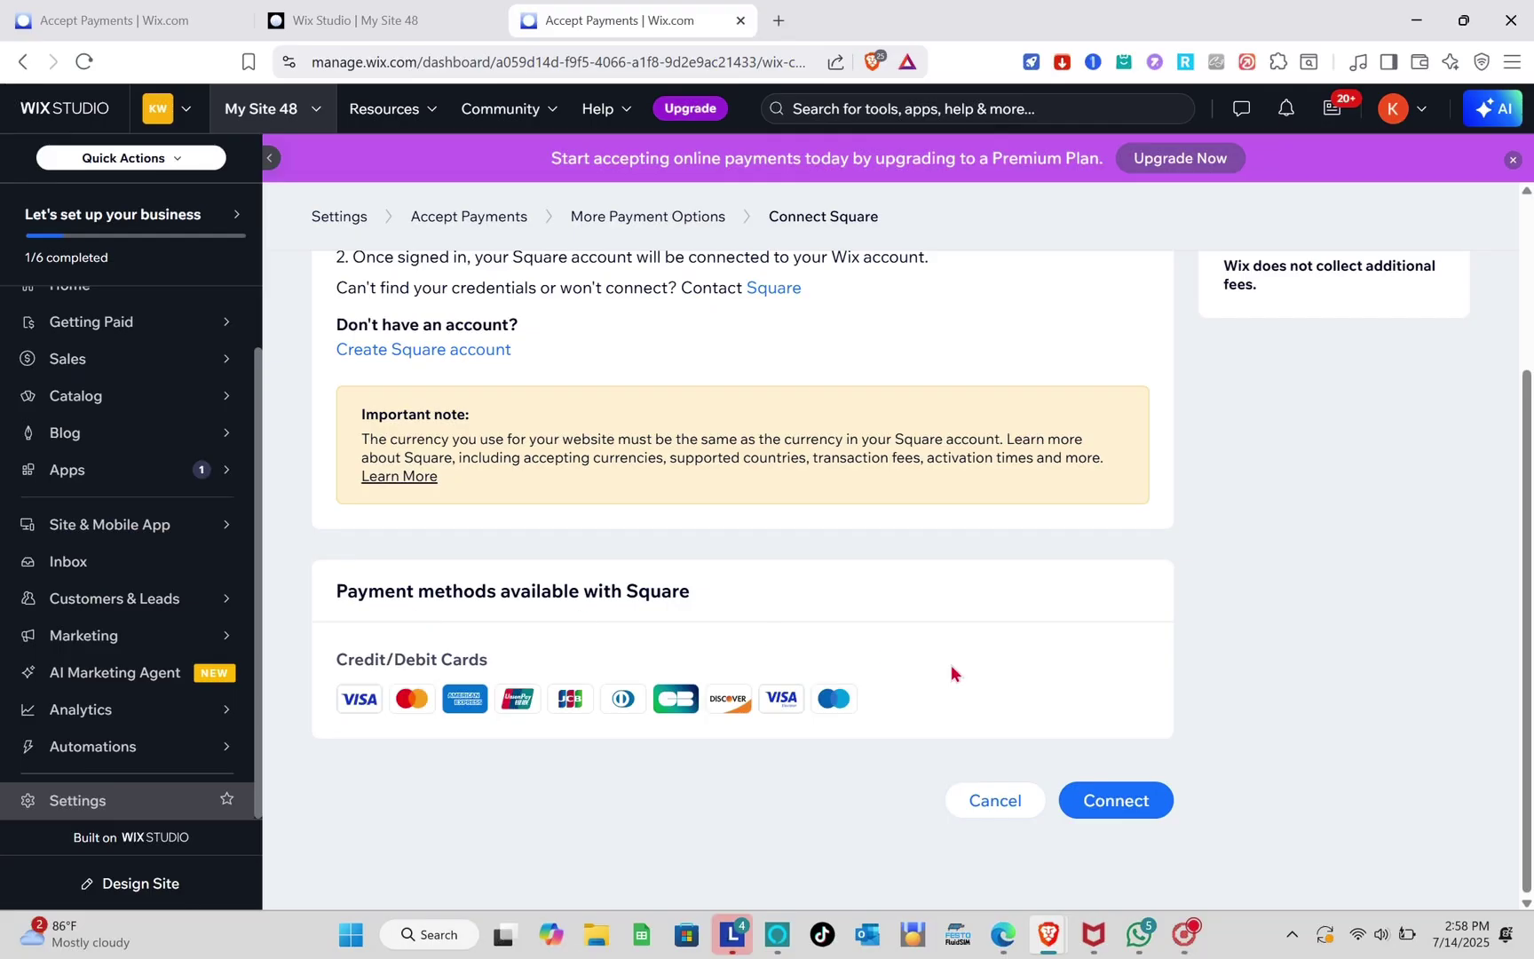
Step: Start connecting a Square account, abandon it at Square's sign-in page, and return to the Accept Payments page
click(1099, 797)
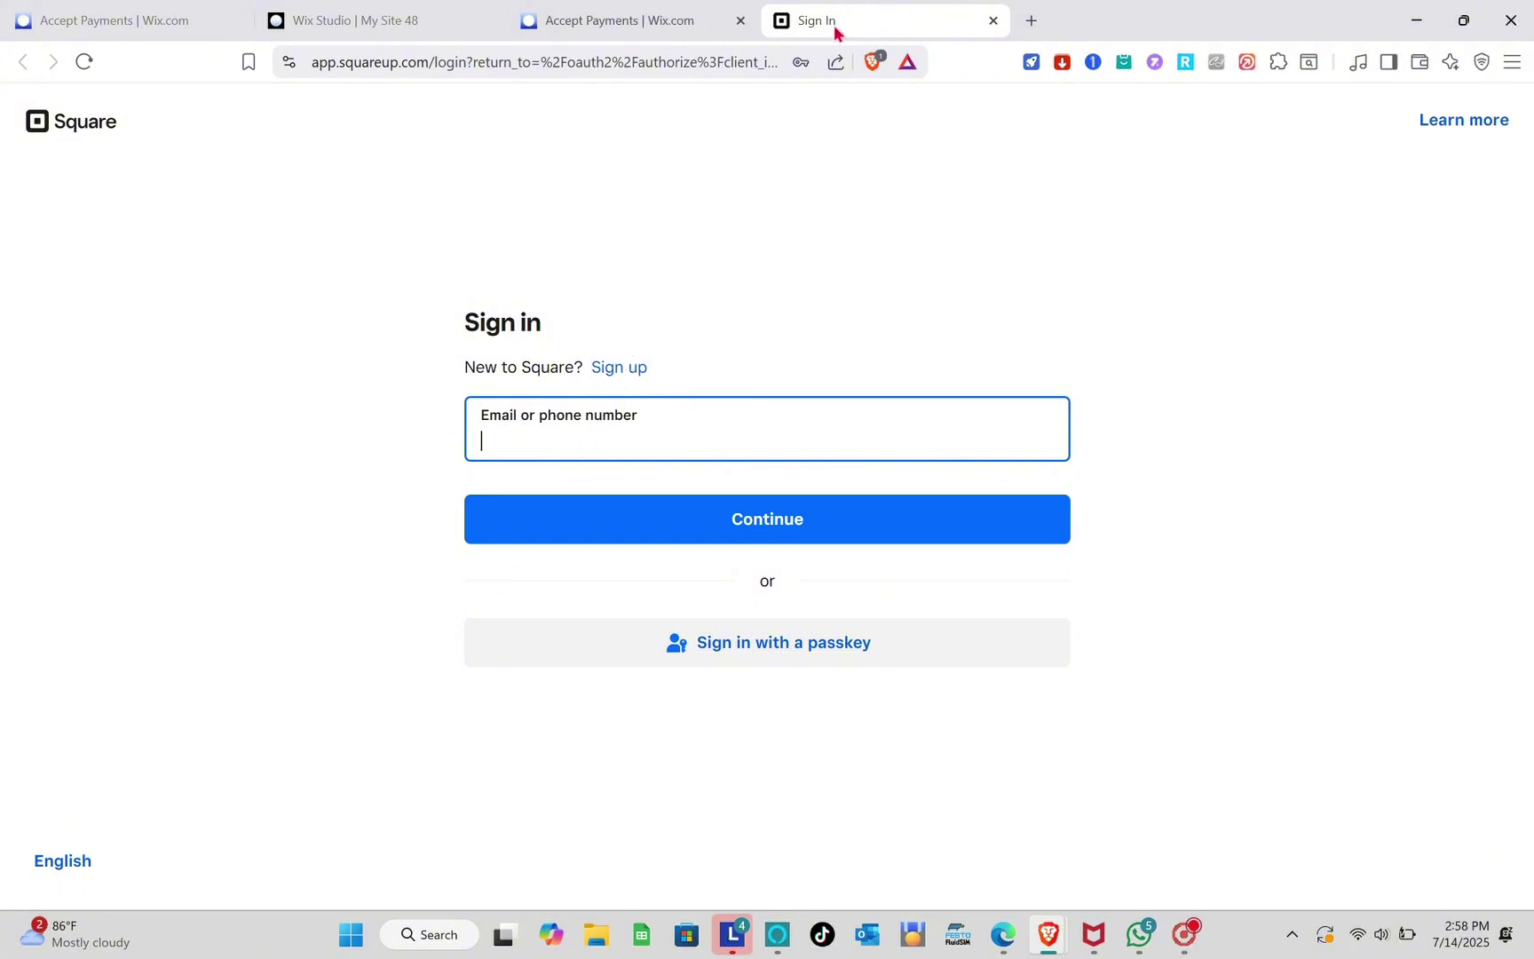
click(993, 21)
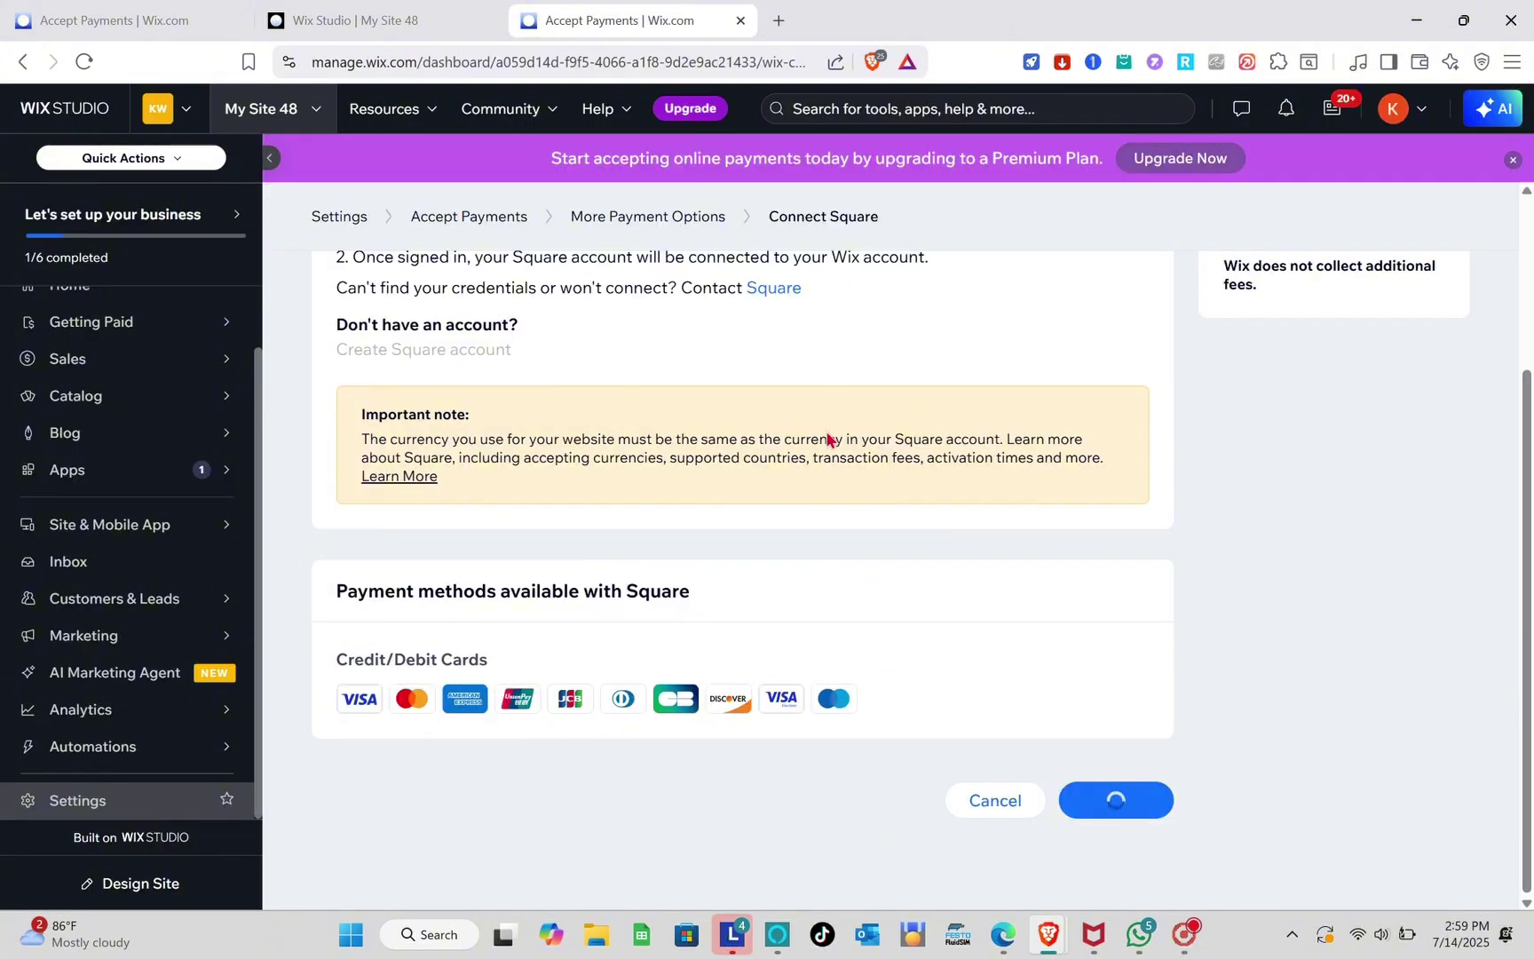
scroll(825, 441, up, 3)
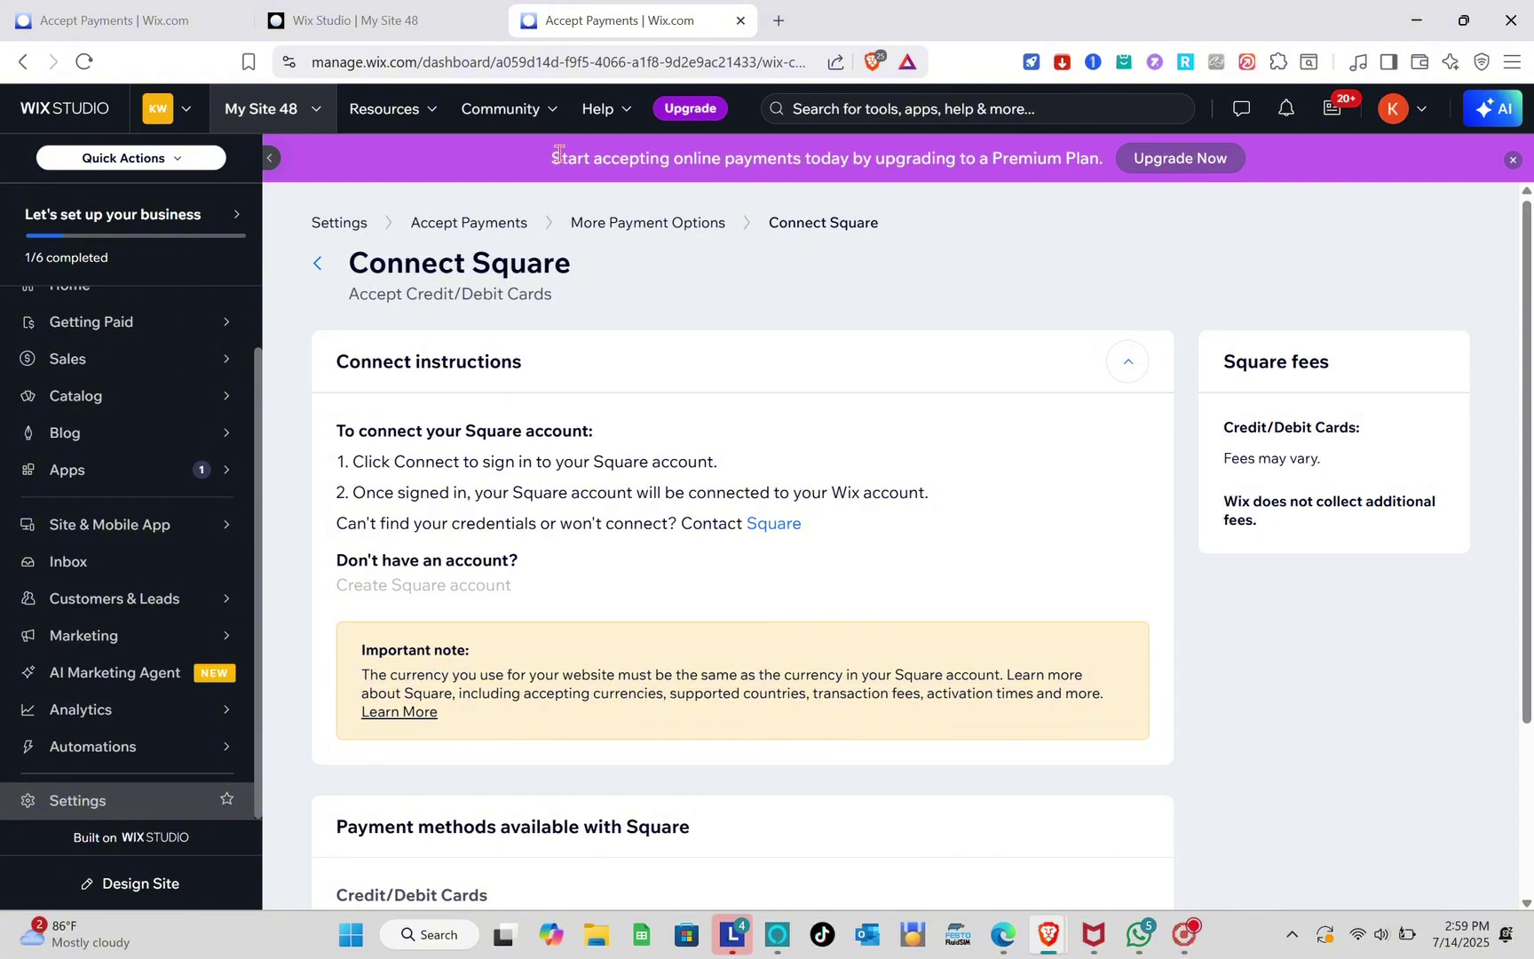
drag(558, 155, 1098, 162)
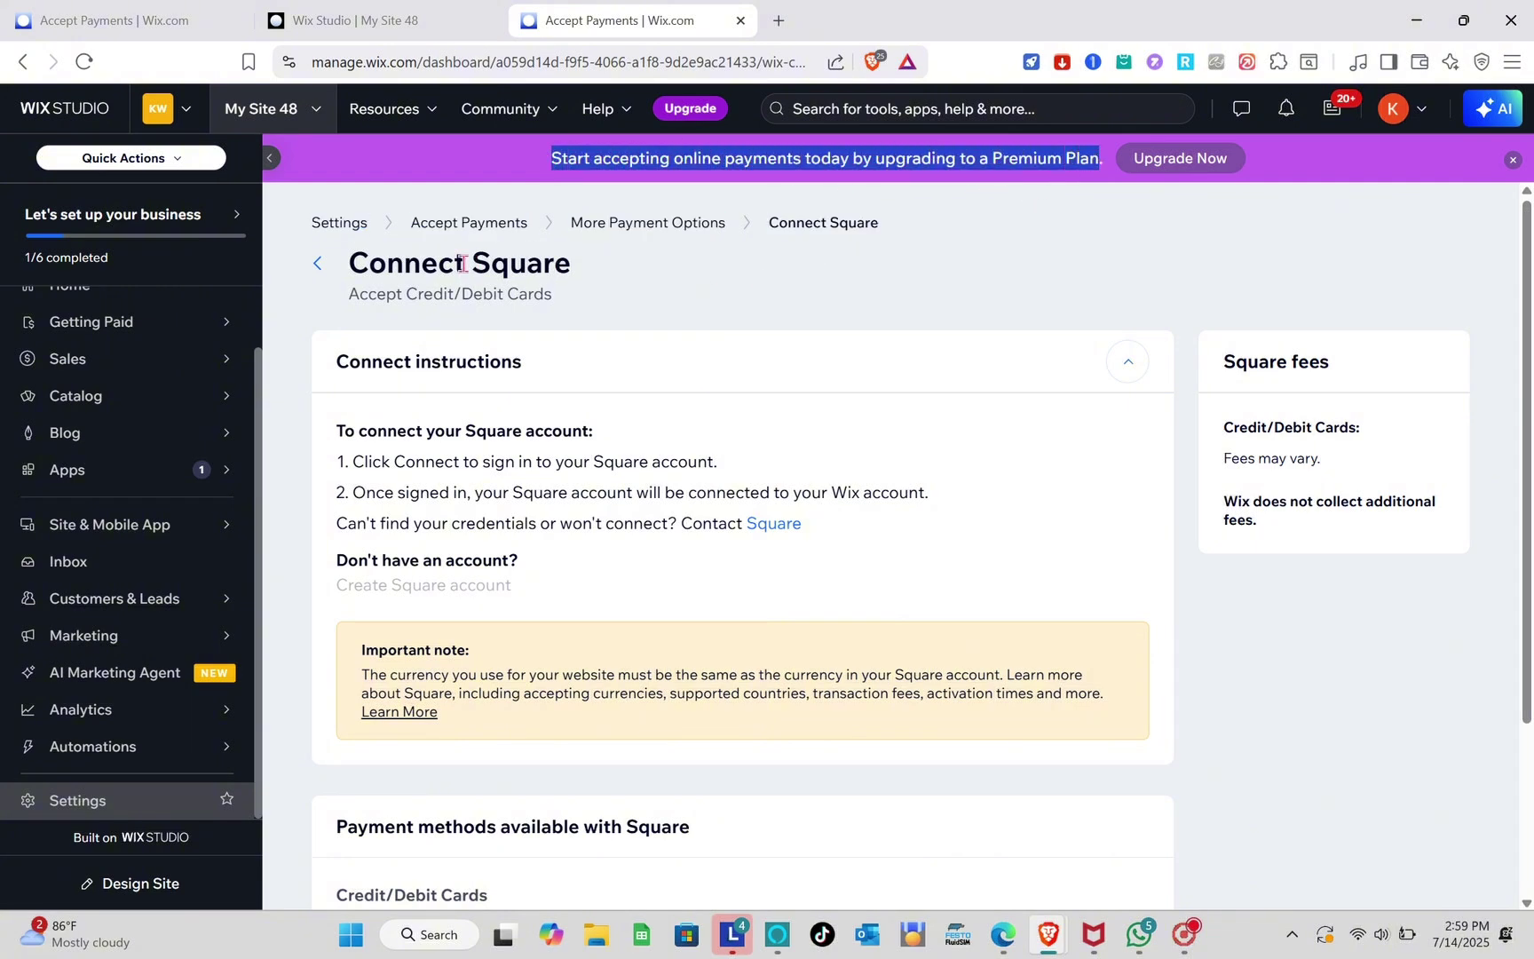
click(317, 263)
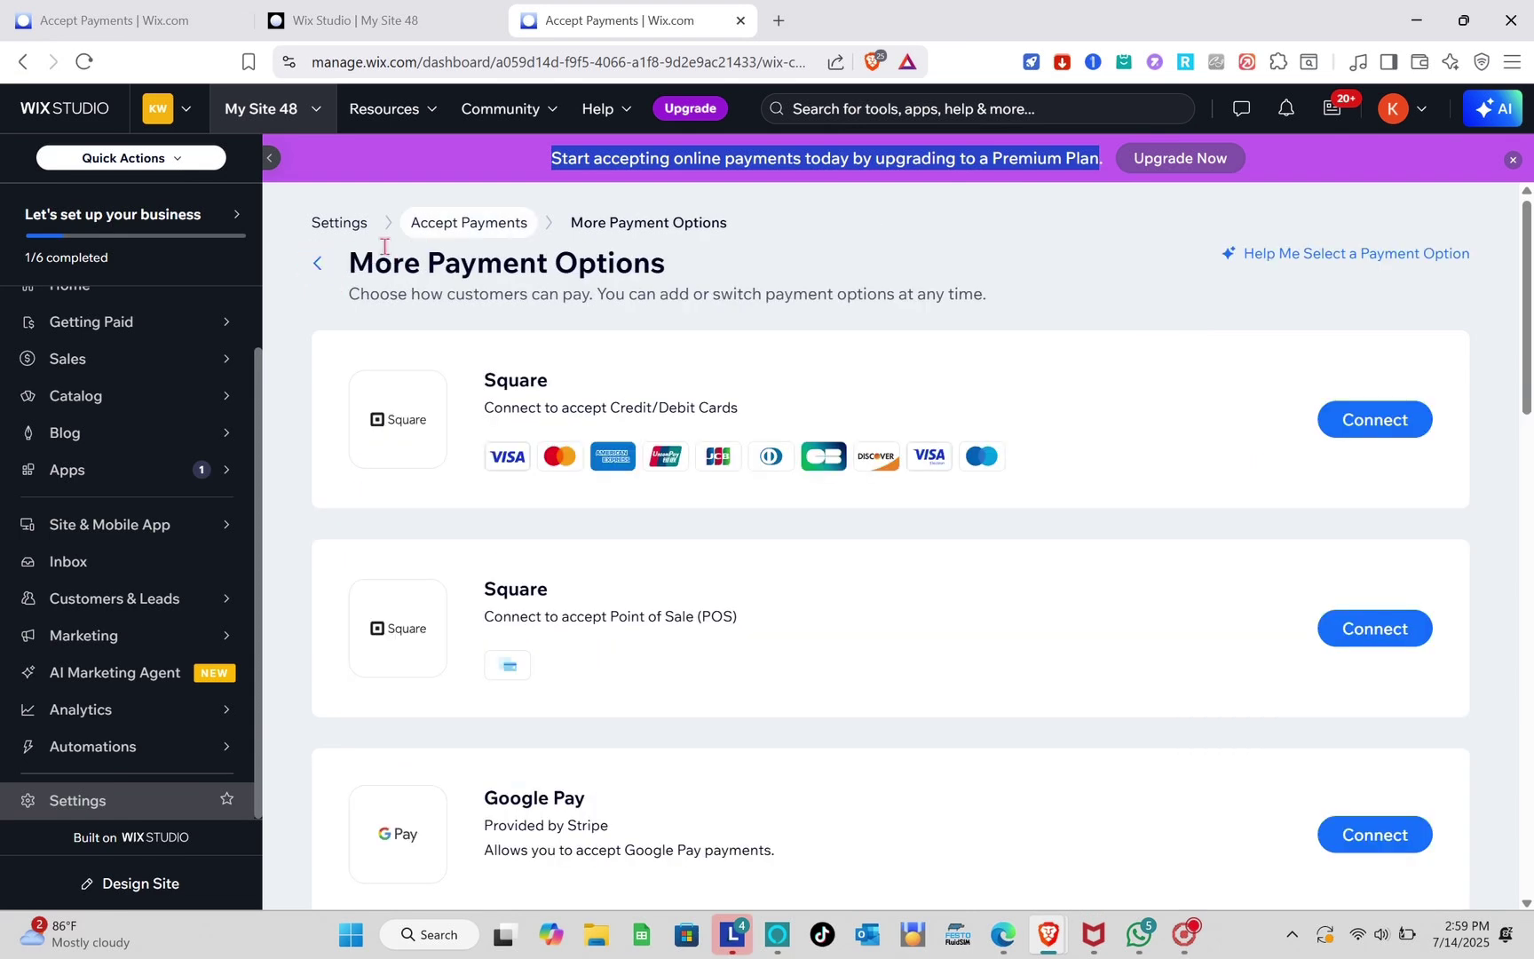
click(318, 262)
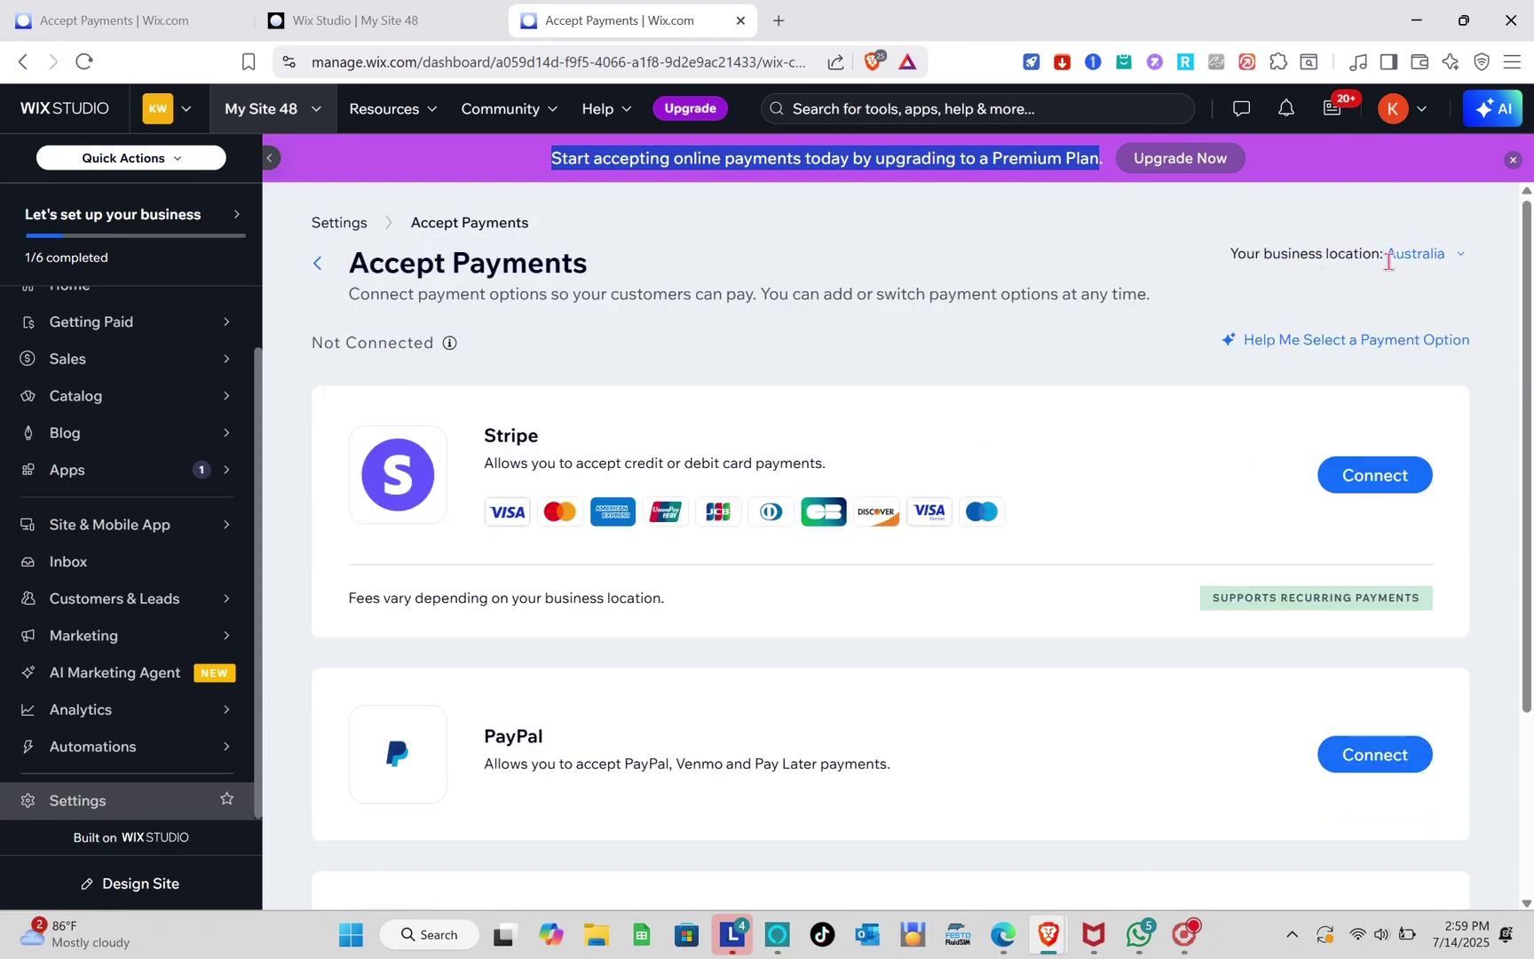
Step: Set the business location to United States
click(1438, 259)
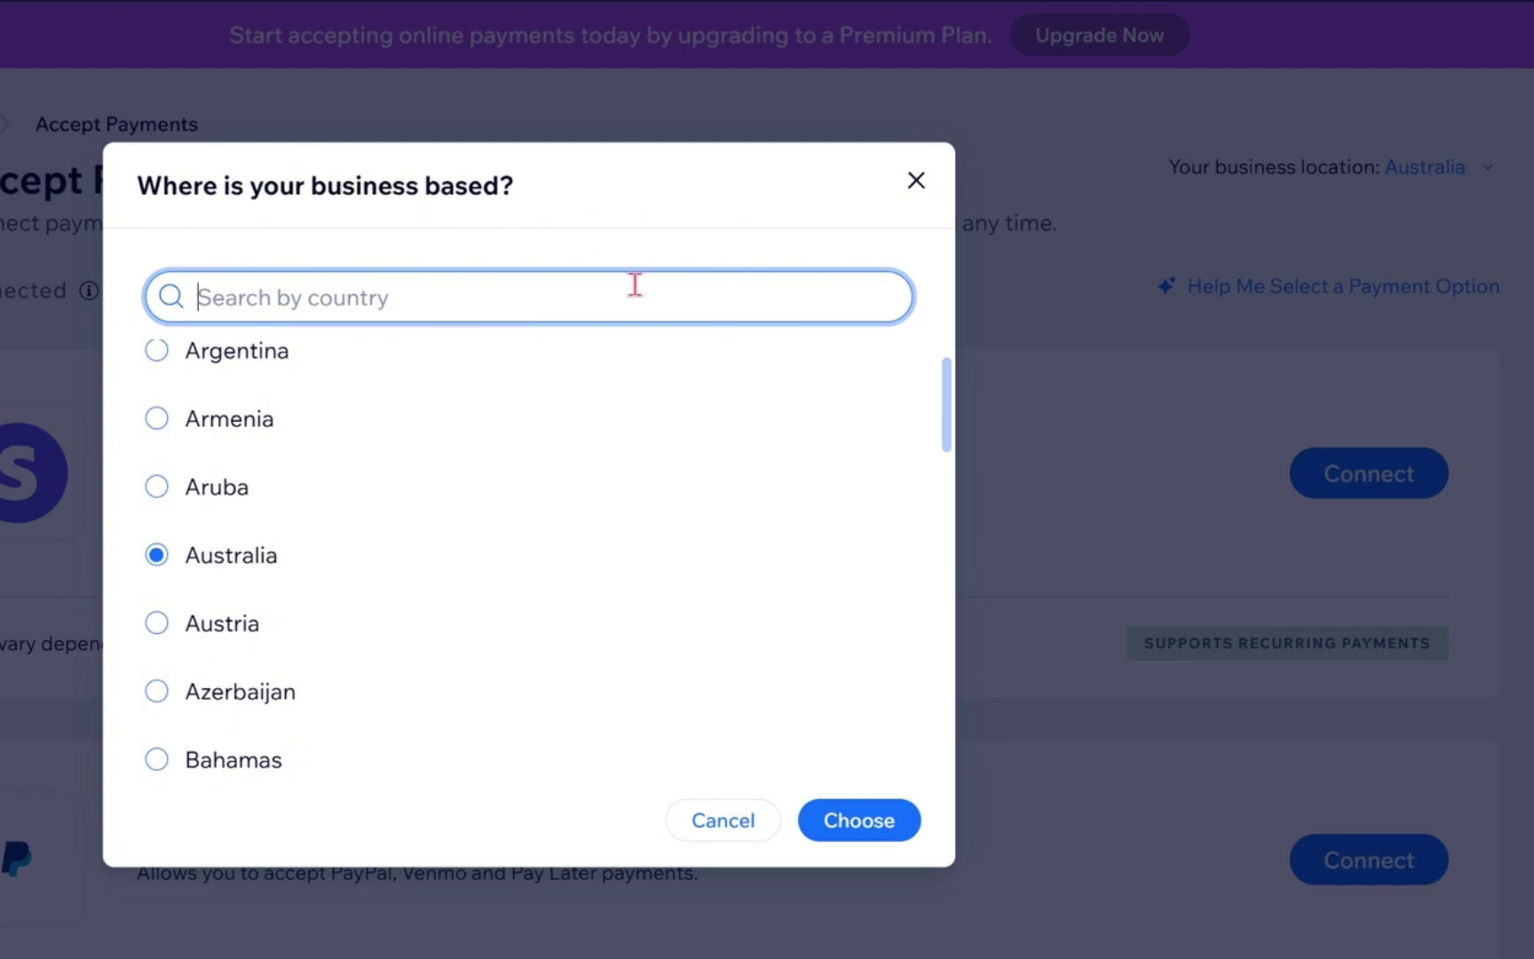
text(united)
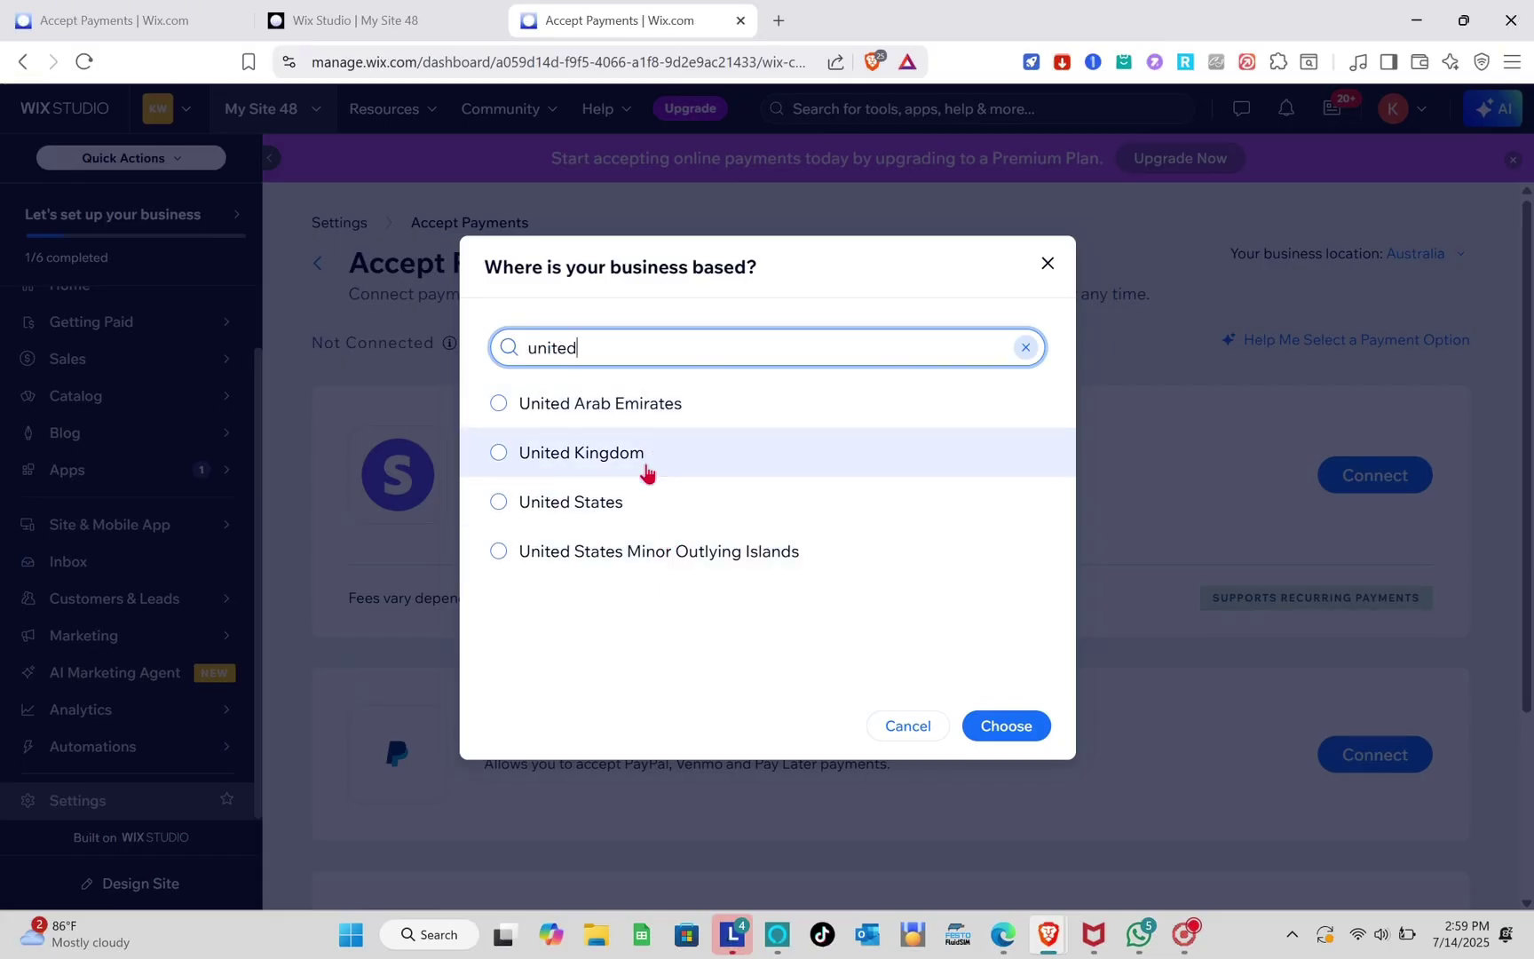
click(644, 503)
click(1021, 728)
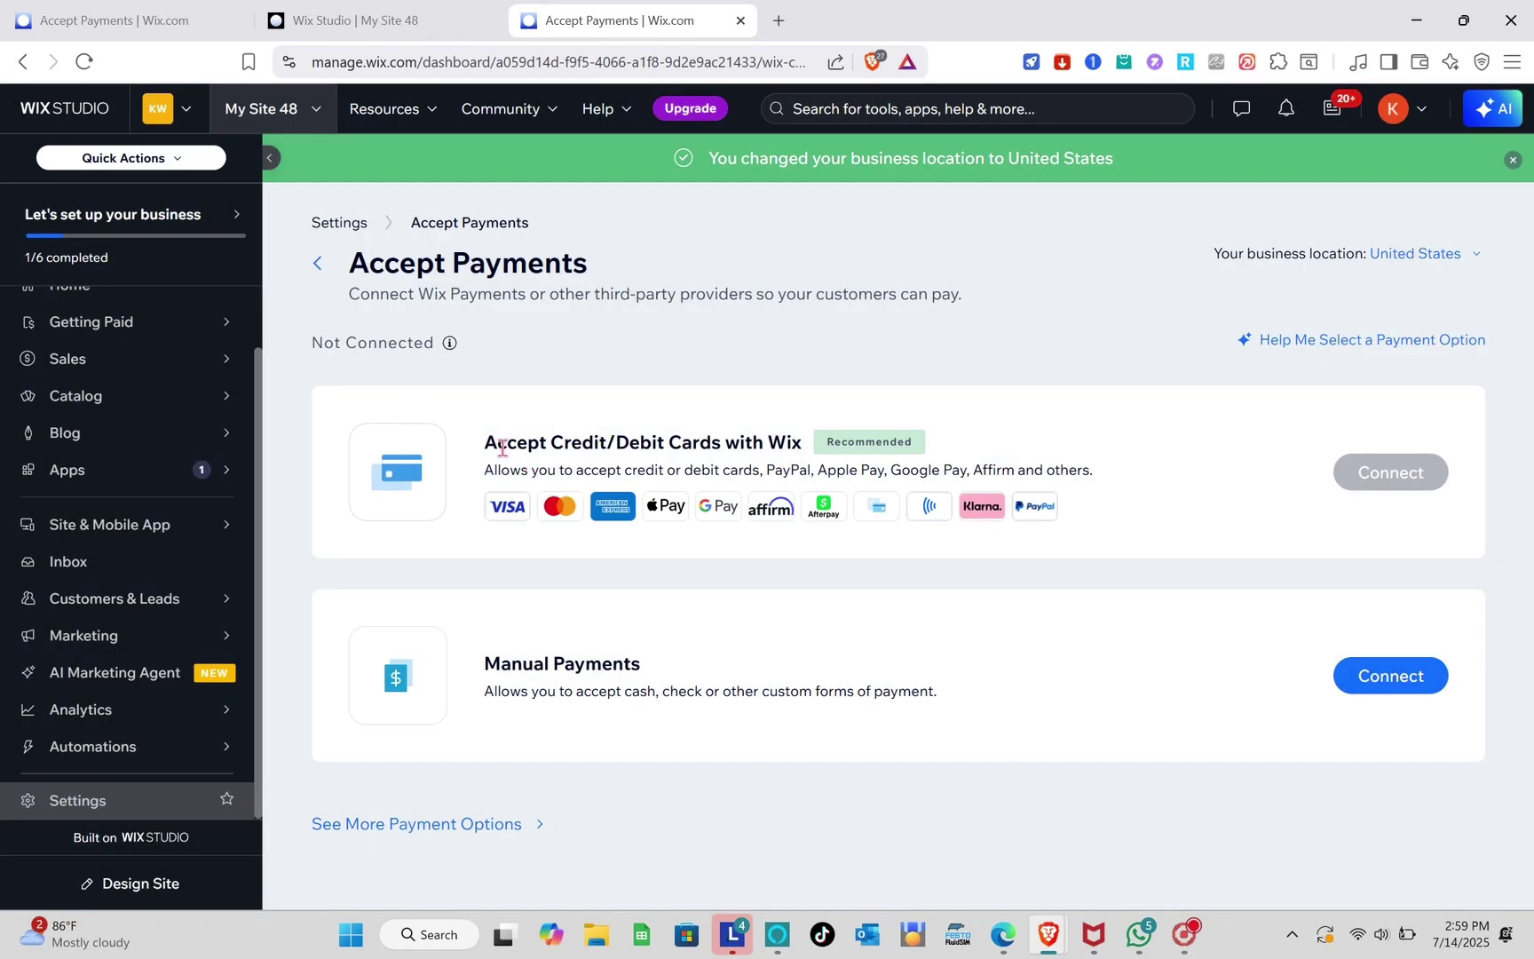
Step: Examine the recommended Wix credit/debit card option and the full list of additional payment providers for the United States
drag(486, 443, 829, 440)
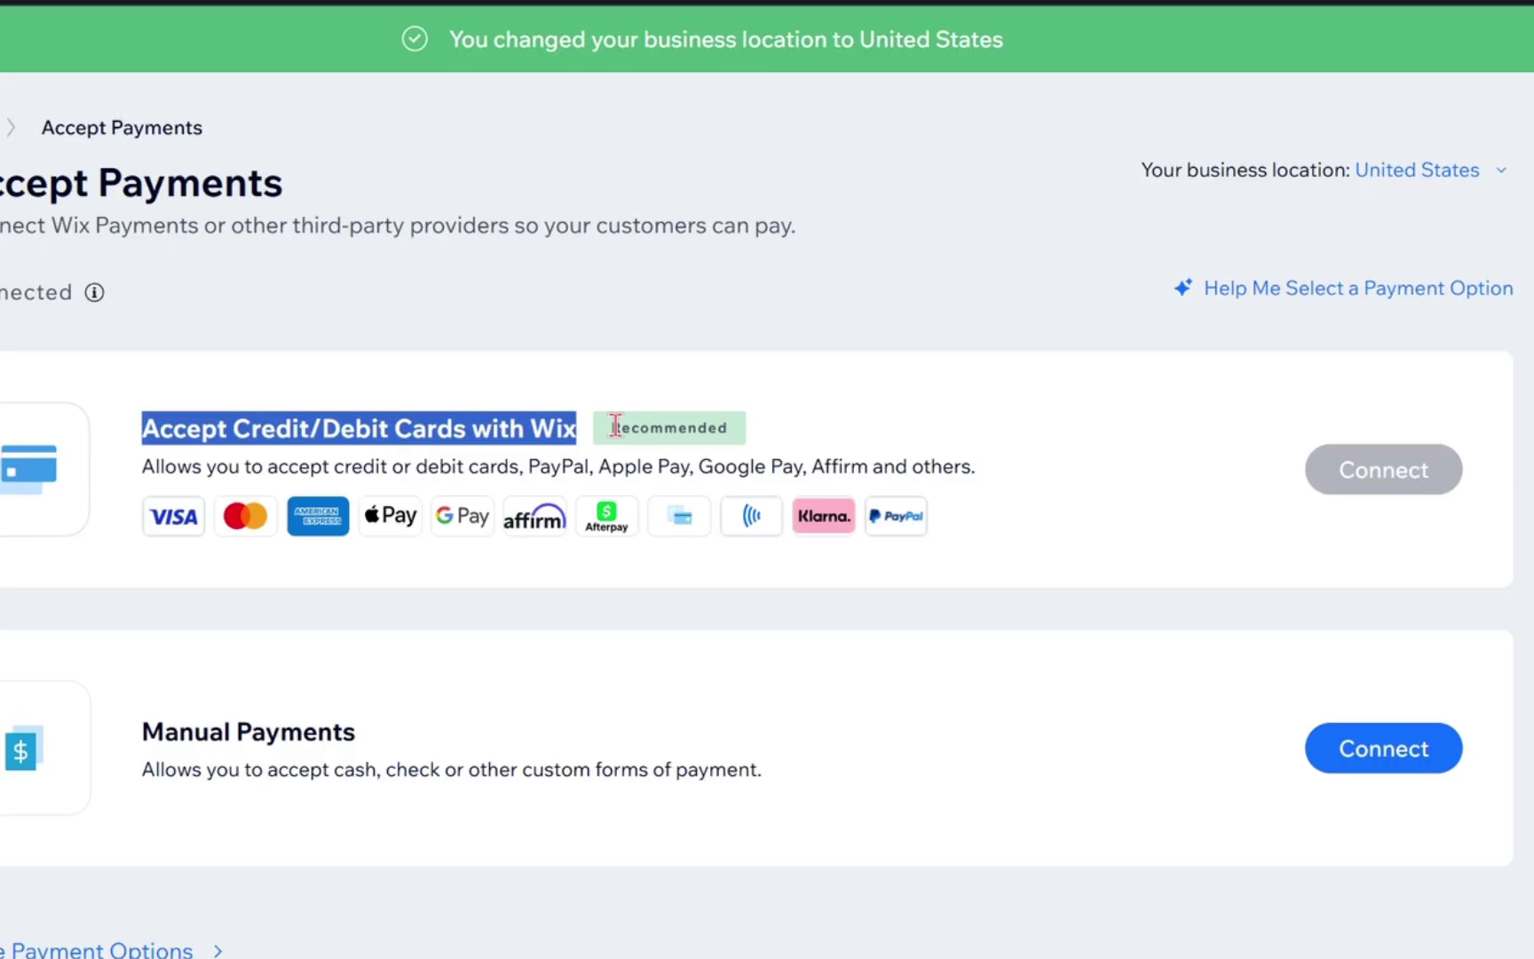
click(615, 426)
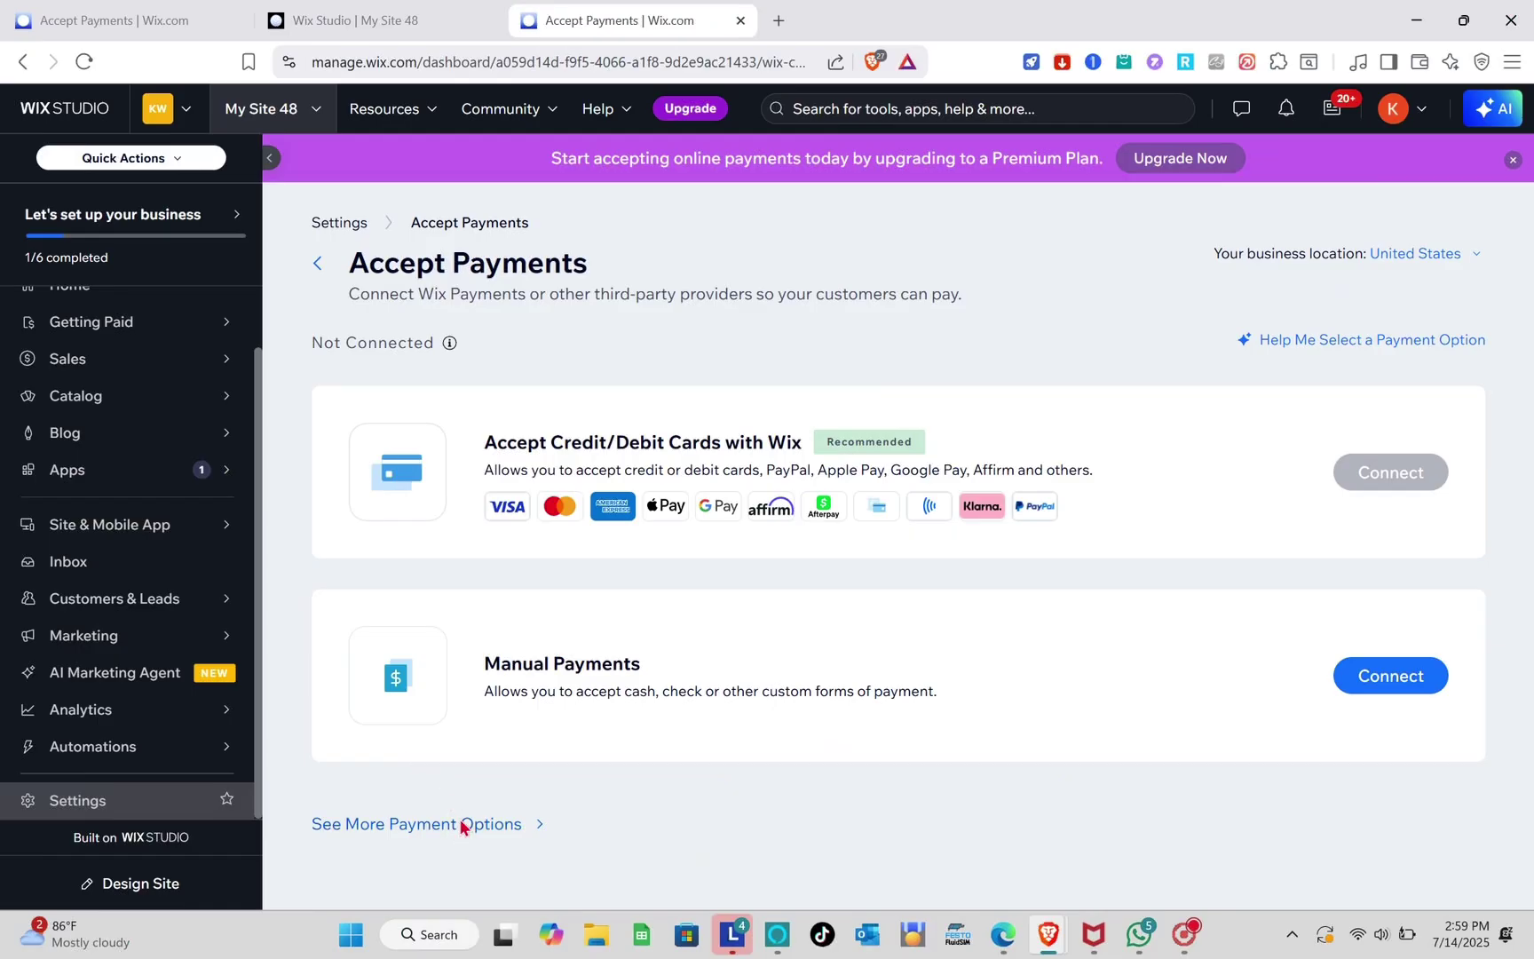
click(205, 908)
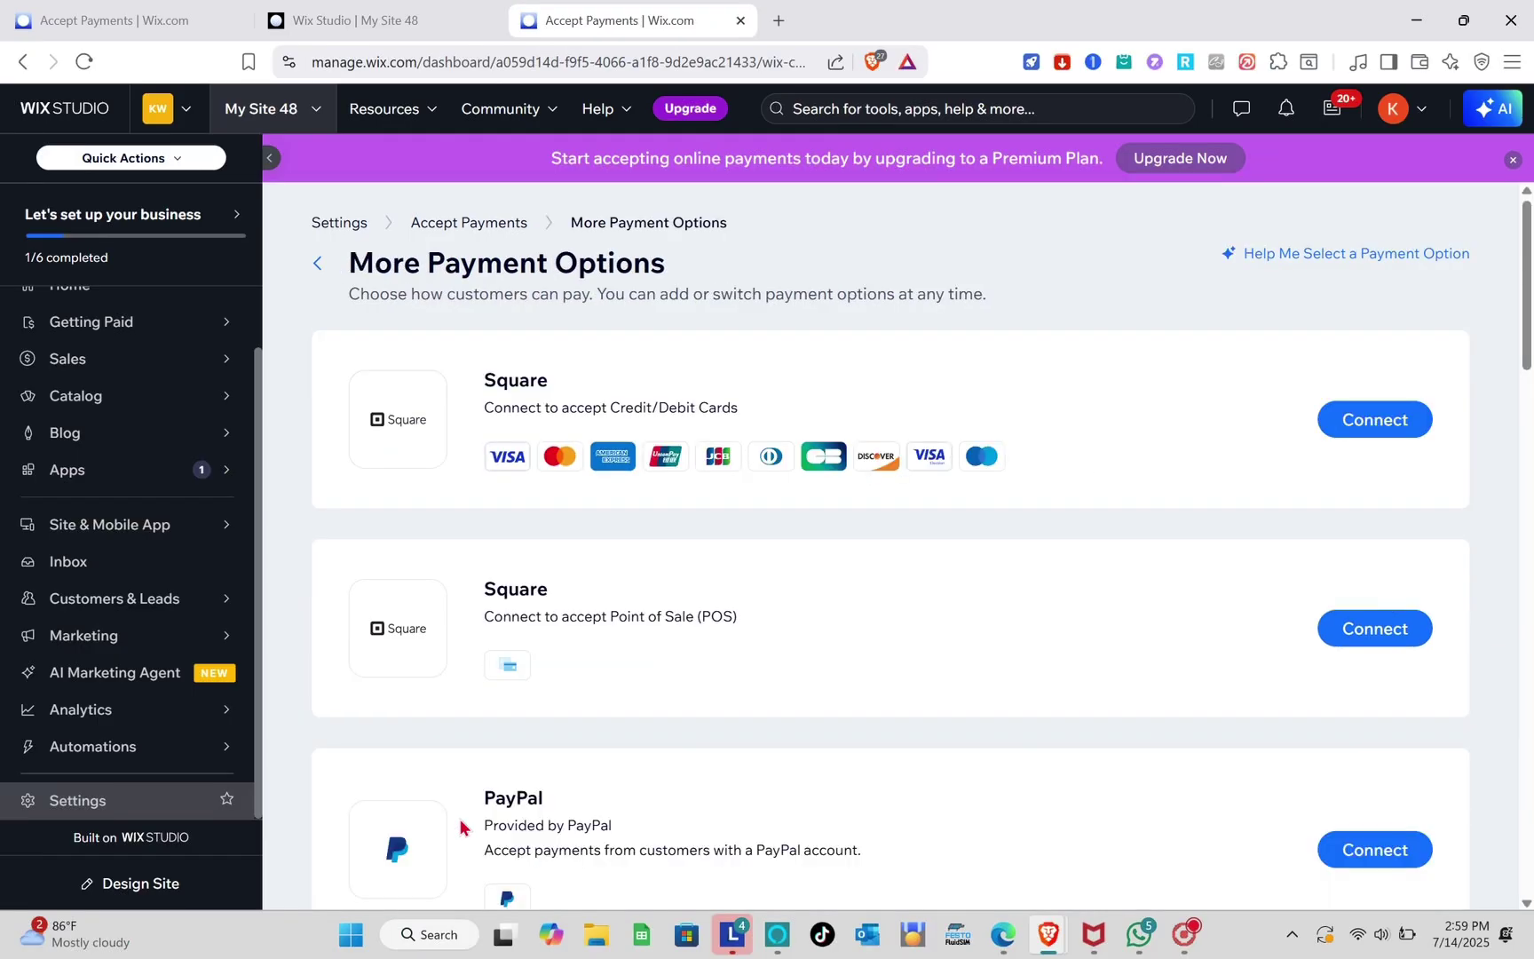
scroll(664, 563, down, 2)
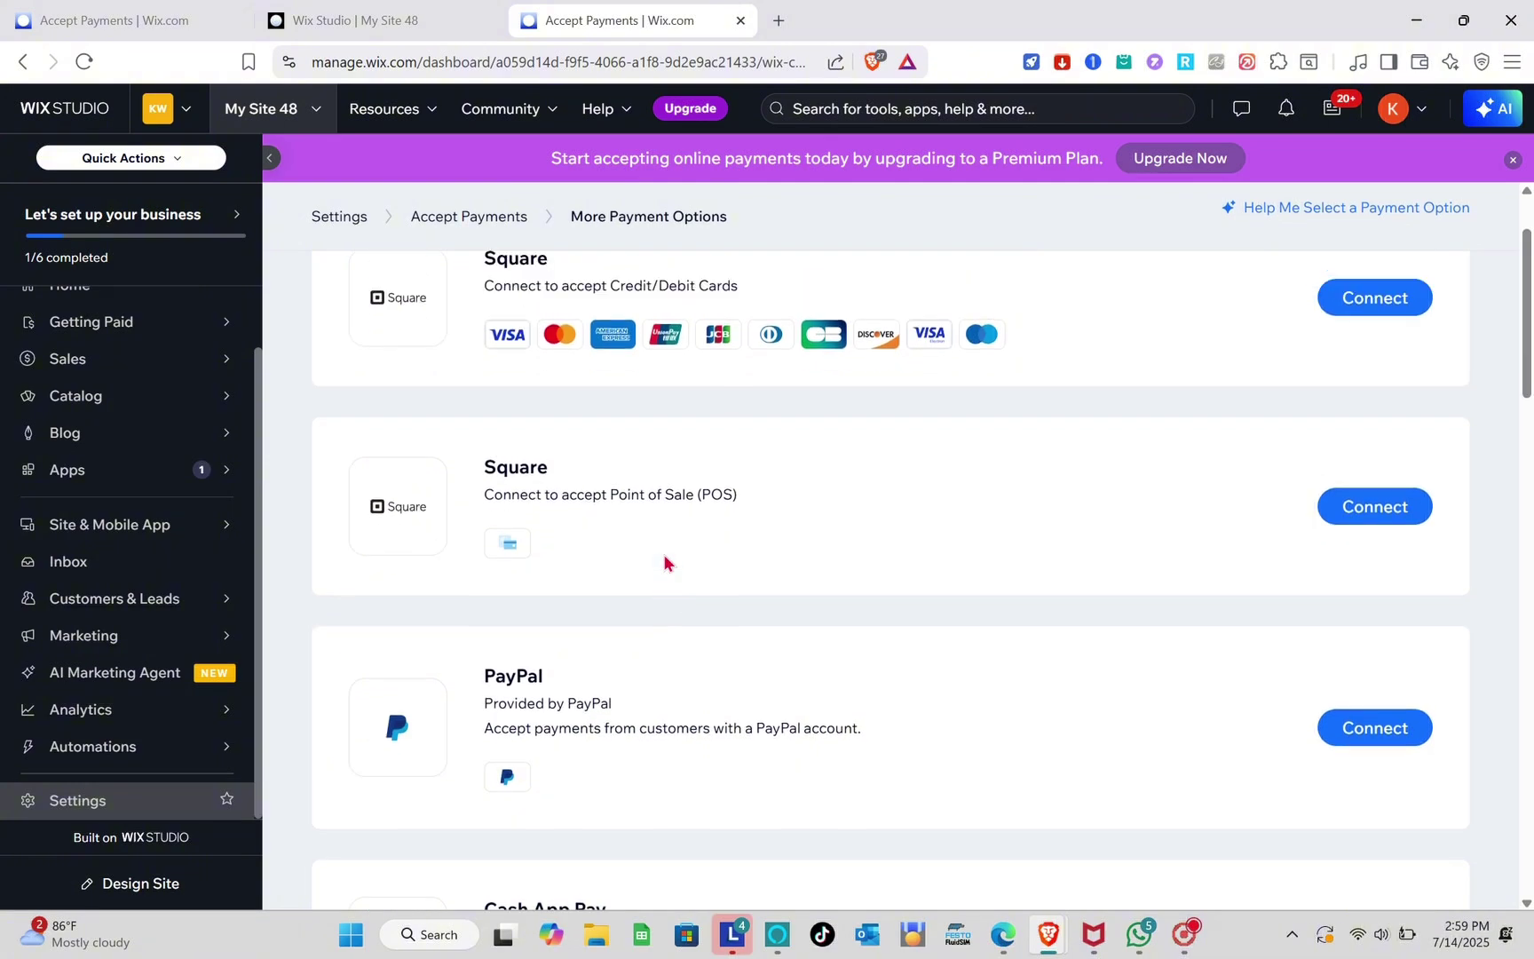
scroll(664, 562, up, 2)
scroll(688, 548, down, 7)
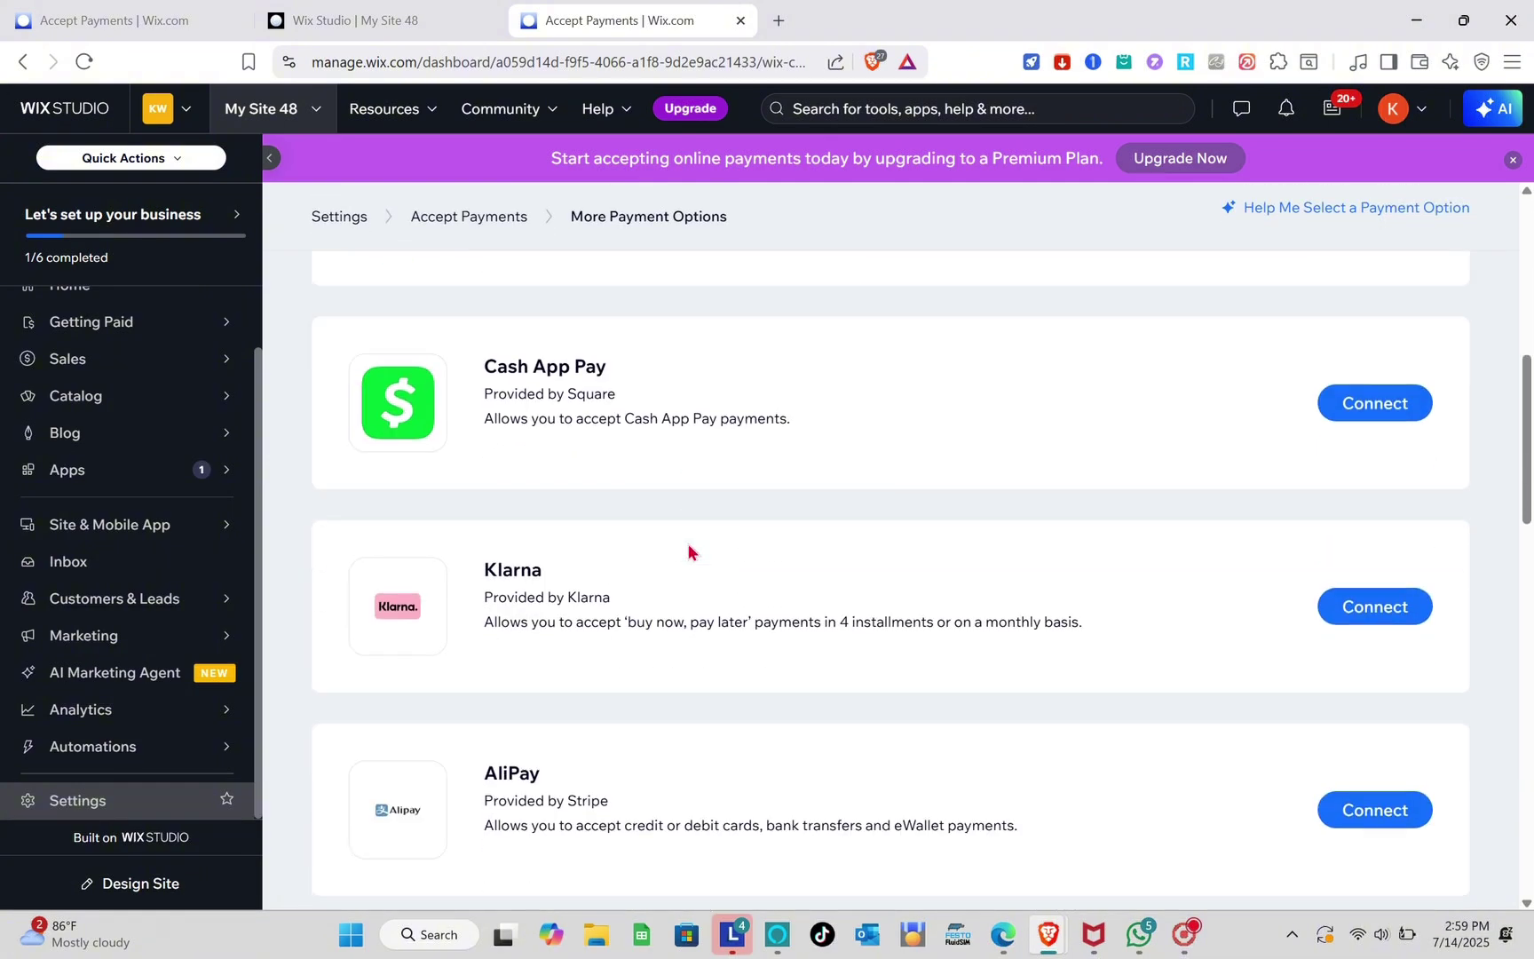
scroll(688, 550, down, 4)
scroll(688, 543, down, 13)
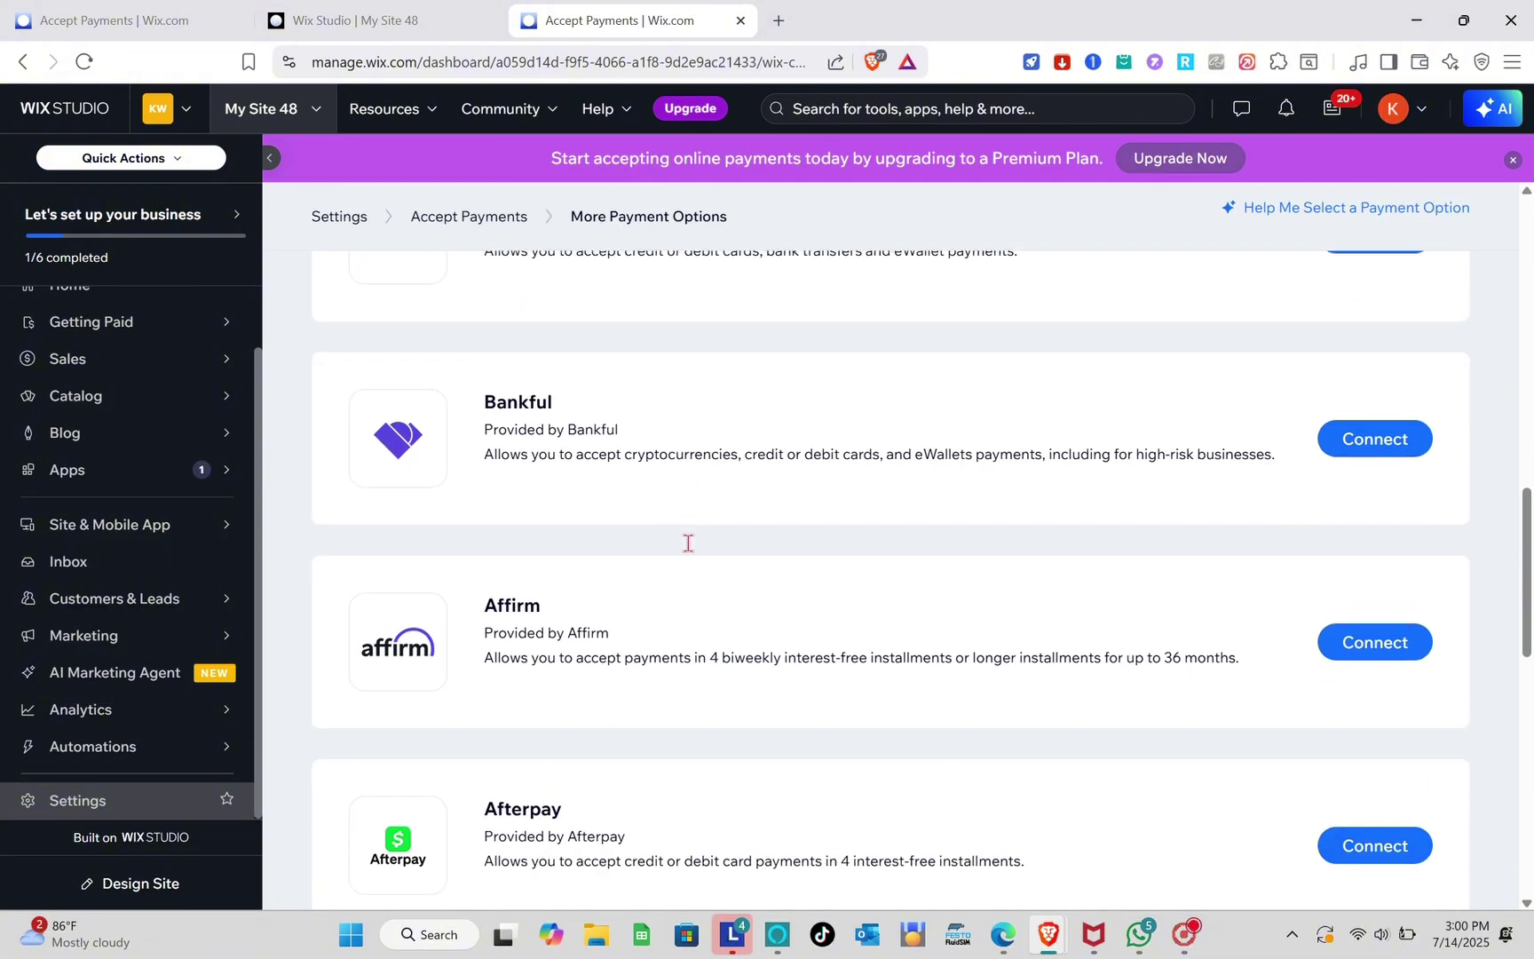
scroll(689, 551, down, 4)
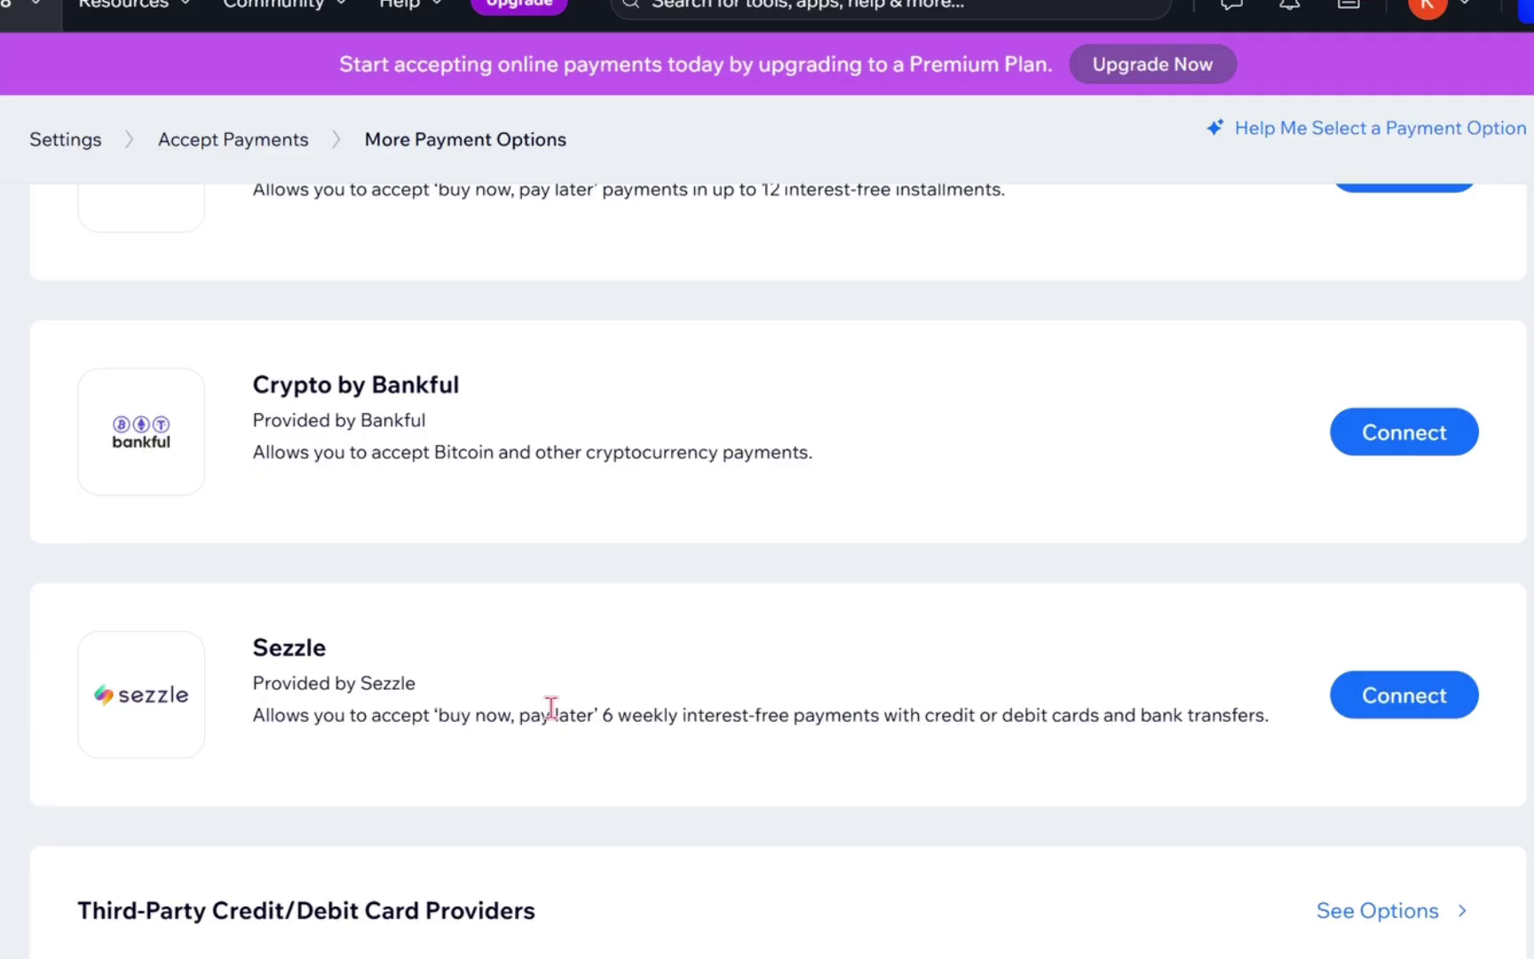
scroll(714, 656, up, 20)
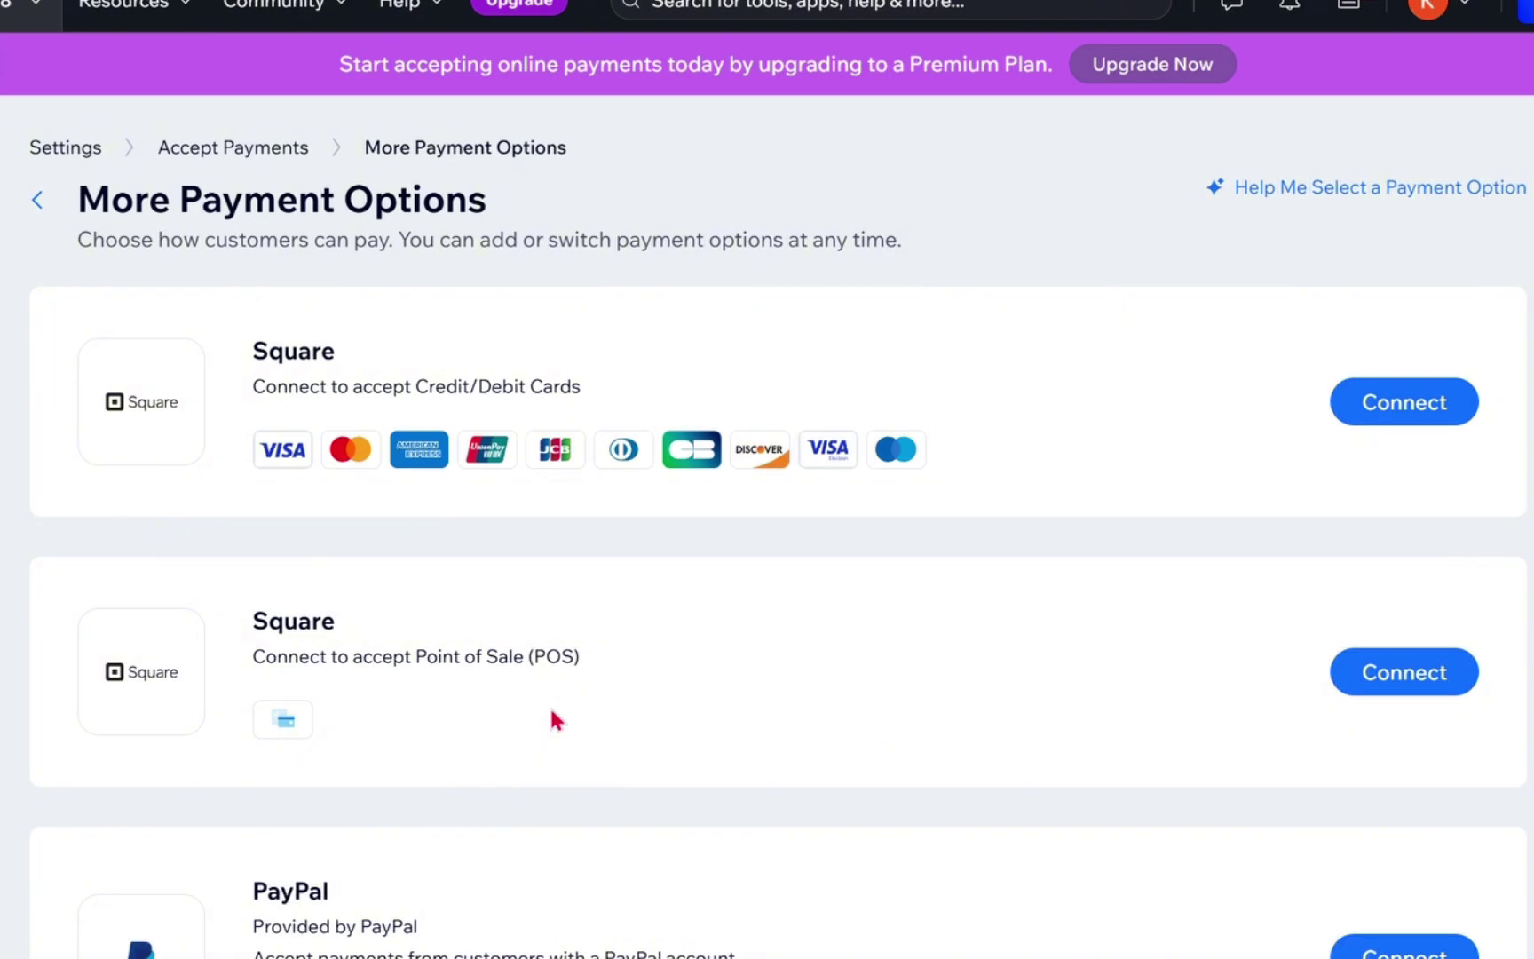
Step: Open the PayPal connection page and review its instructions, fees, account information form and available payment methods
click(1404, 950)
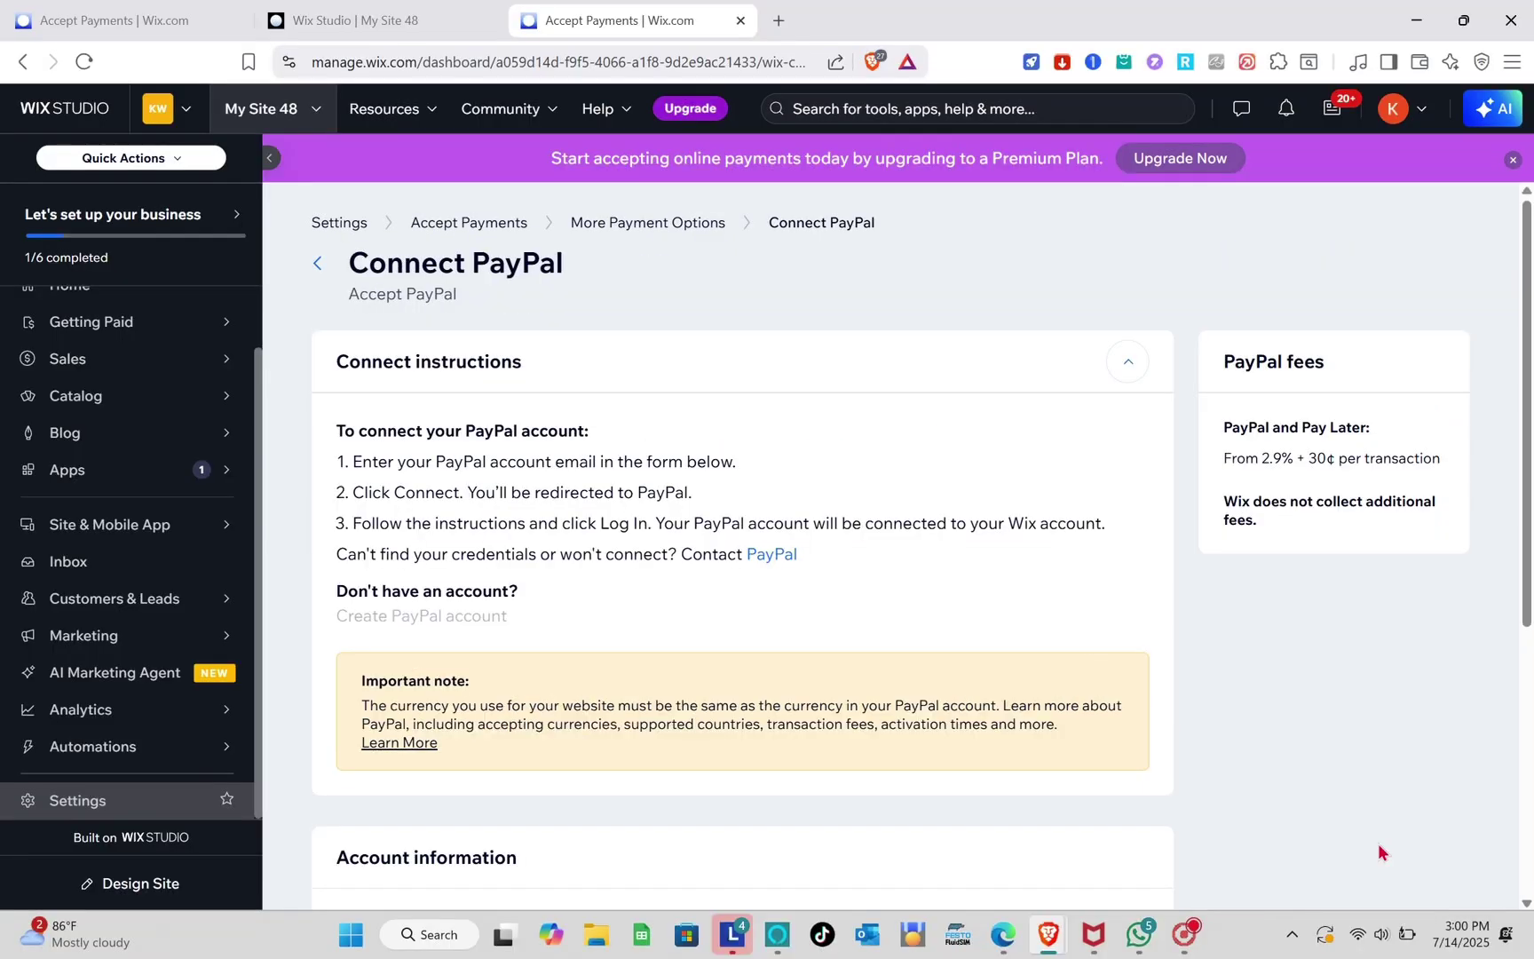
scroll(750, 660, down, 5)
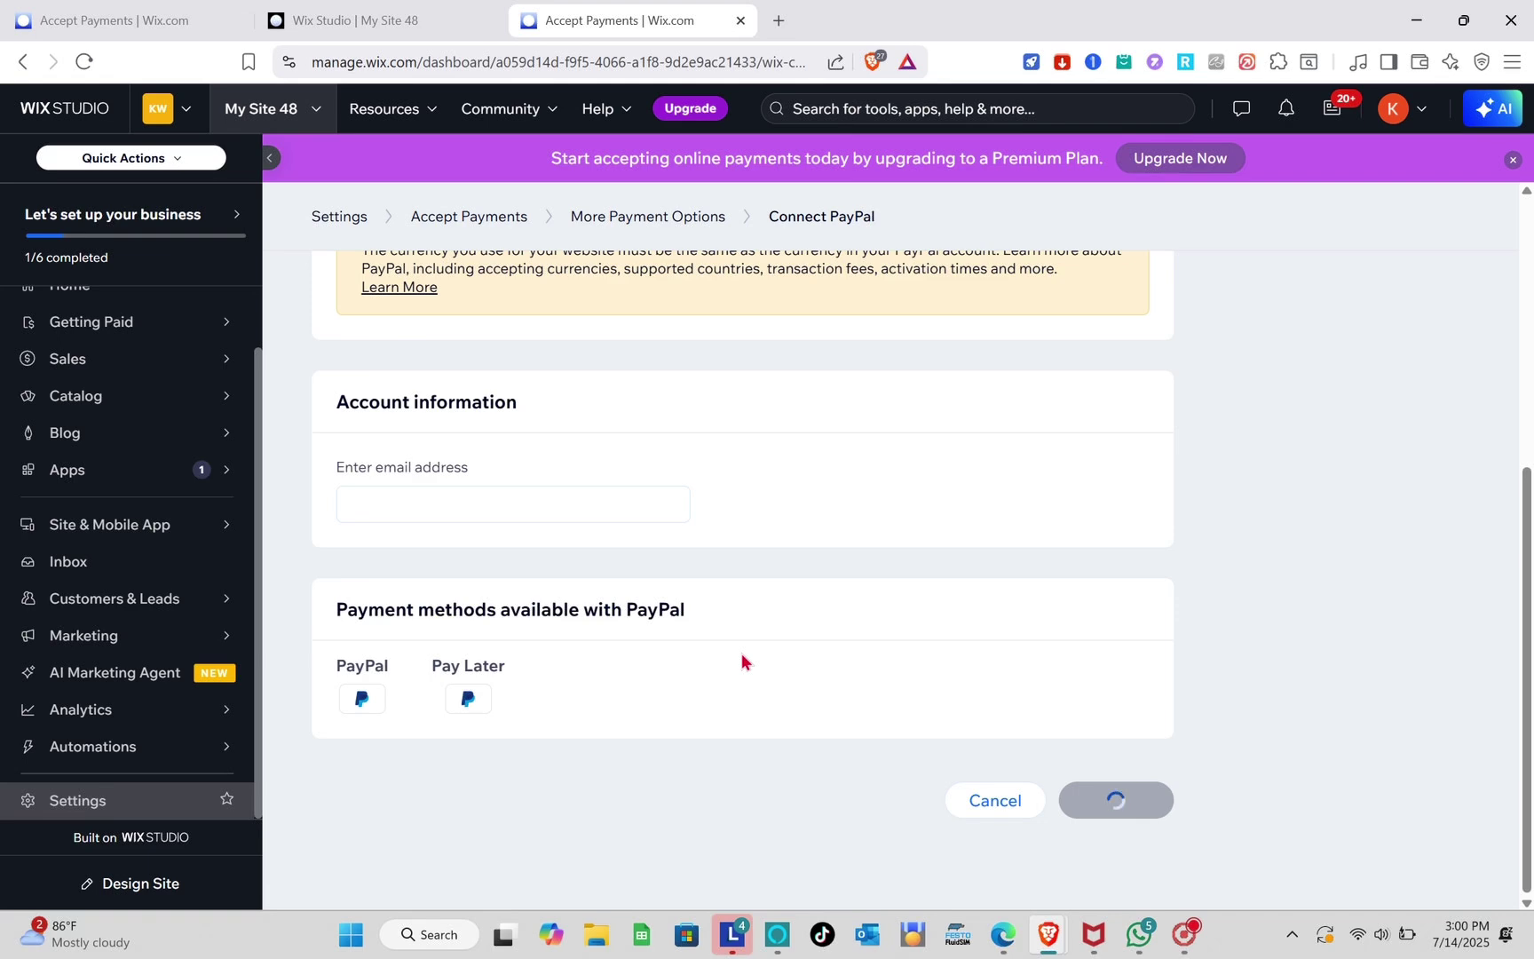
scroll(742, 657, up, 5)
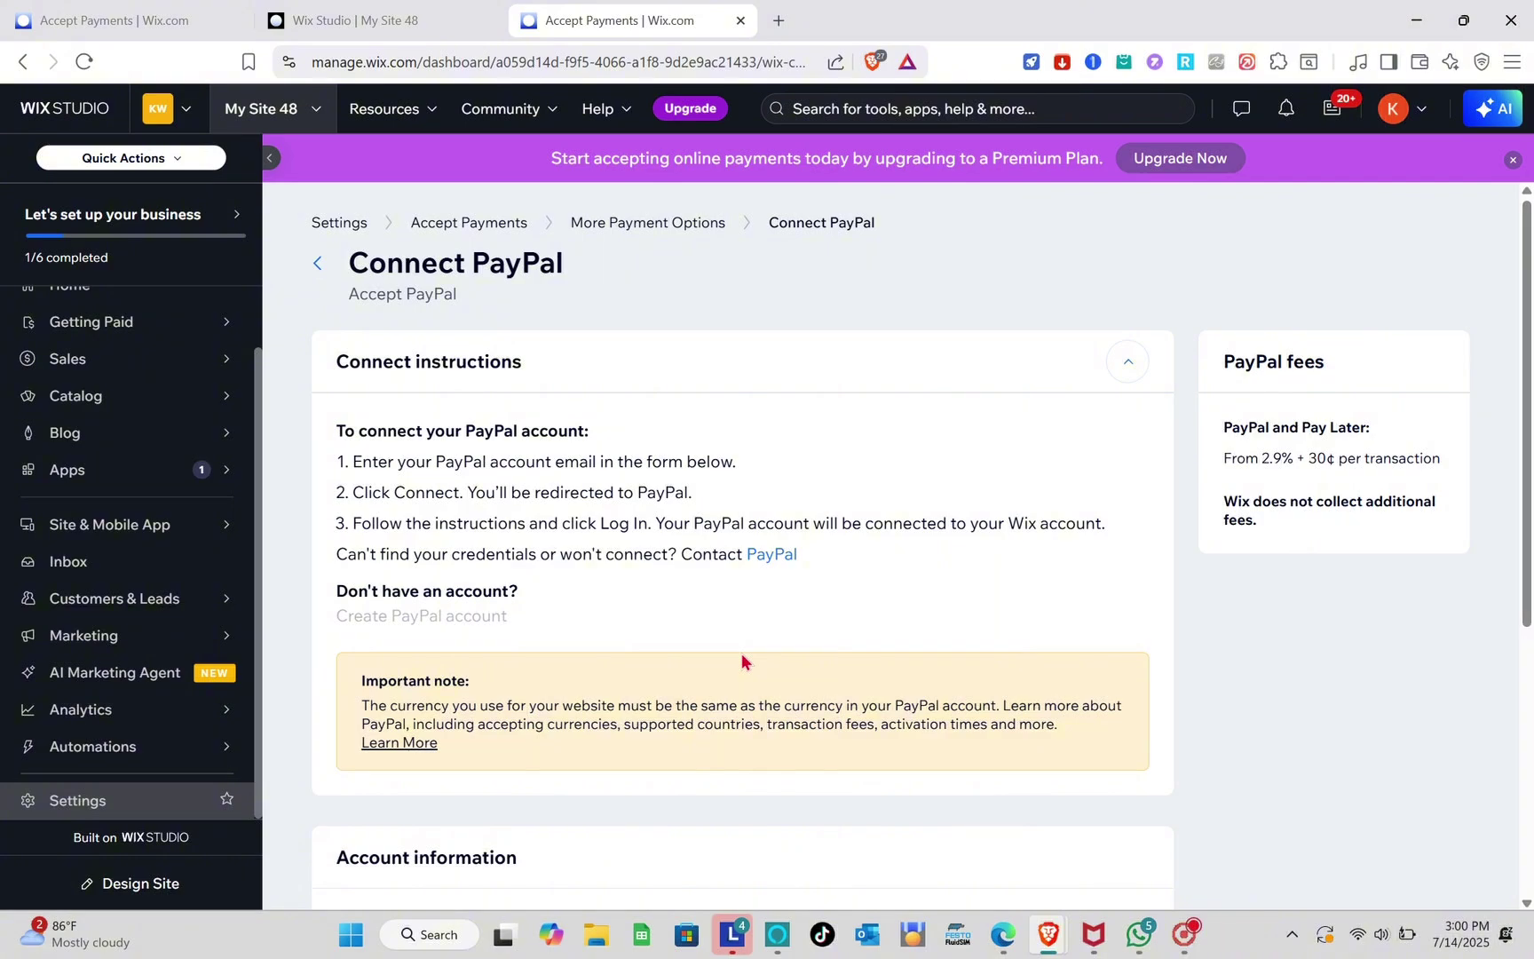
scroll(742, 653, down, 5)
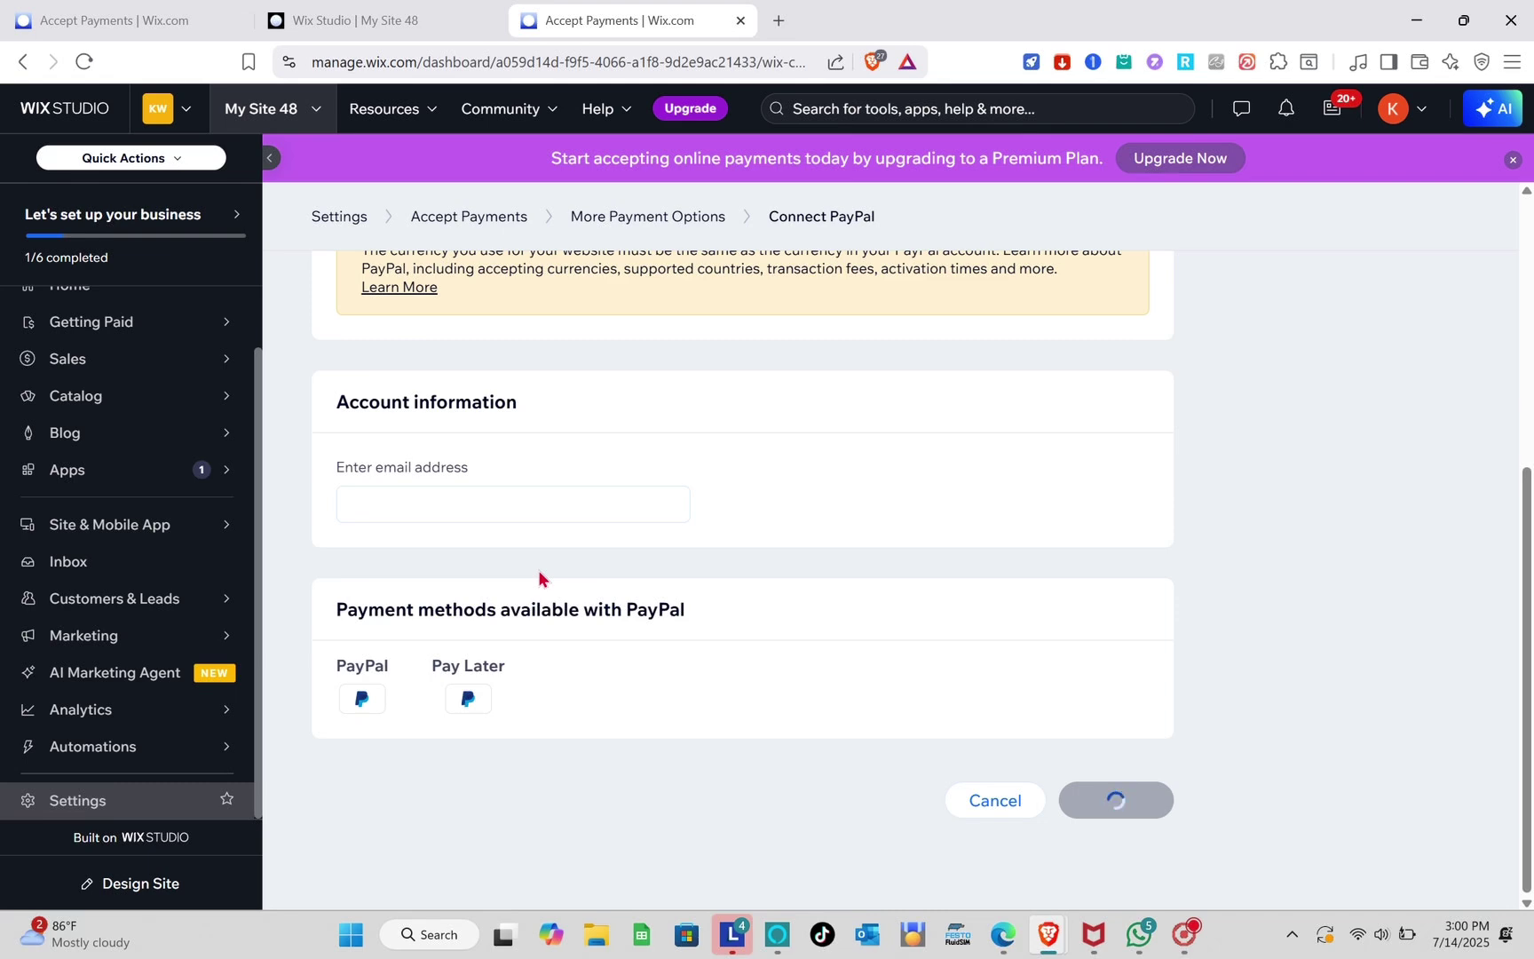
Step: Leave the PayPal page without connecting and go back to the site's main Settings page
click(318, 263)
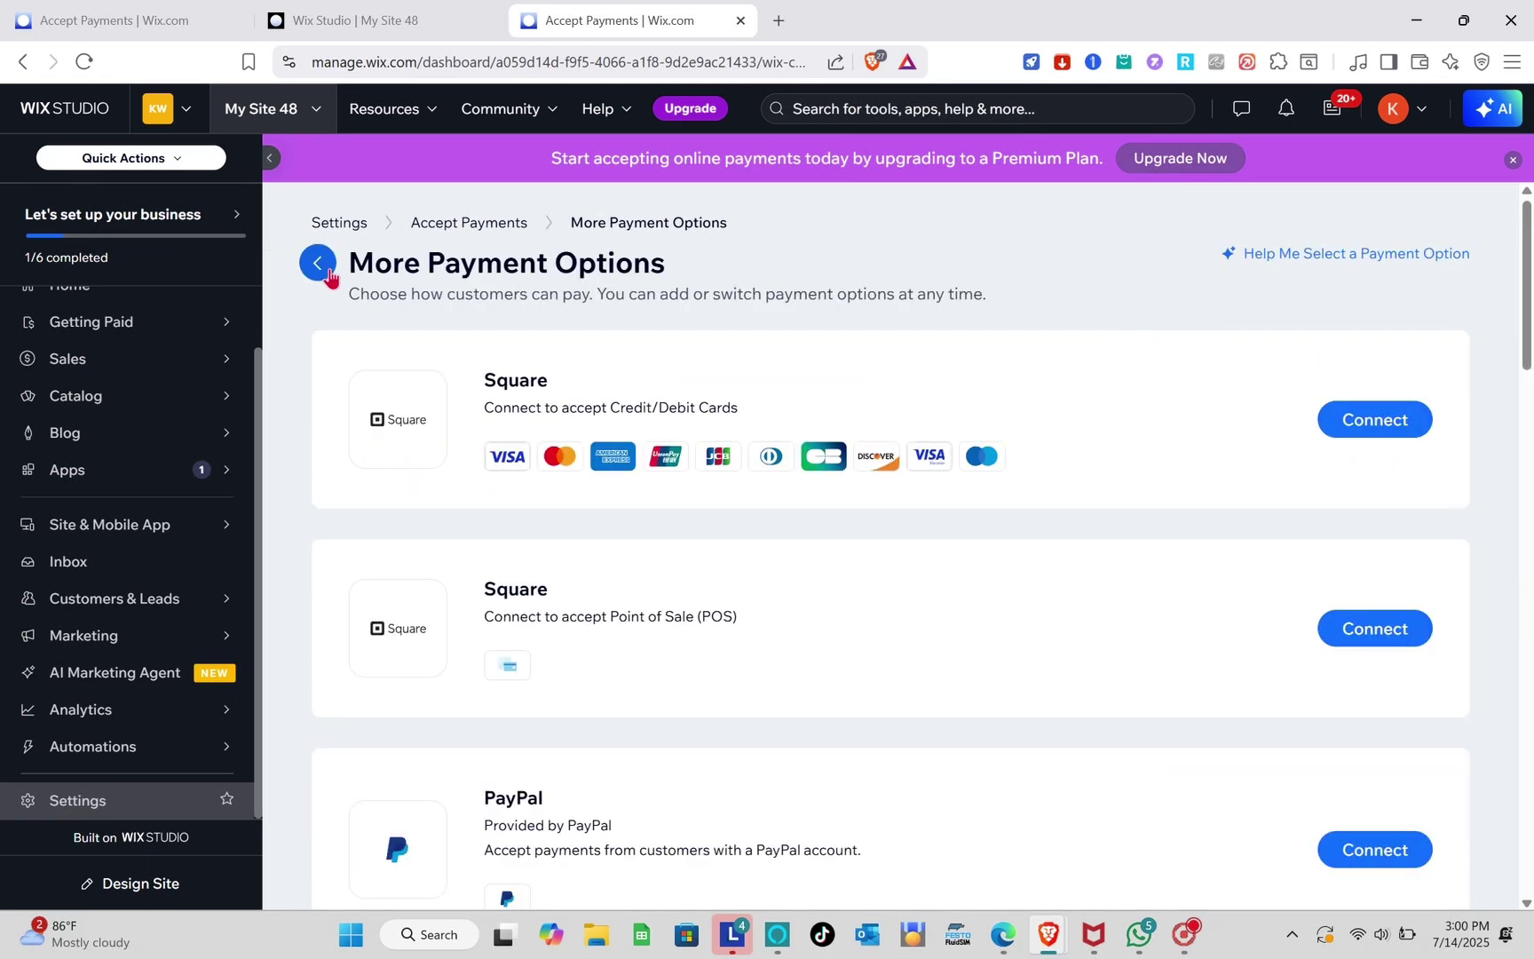
click(327, 274)
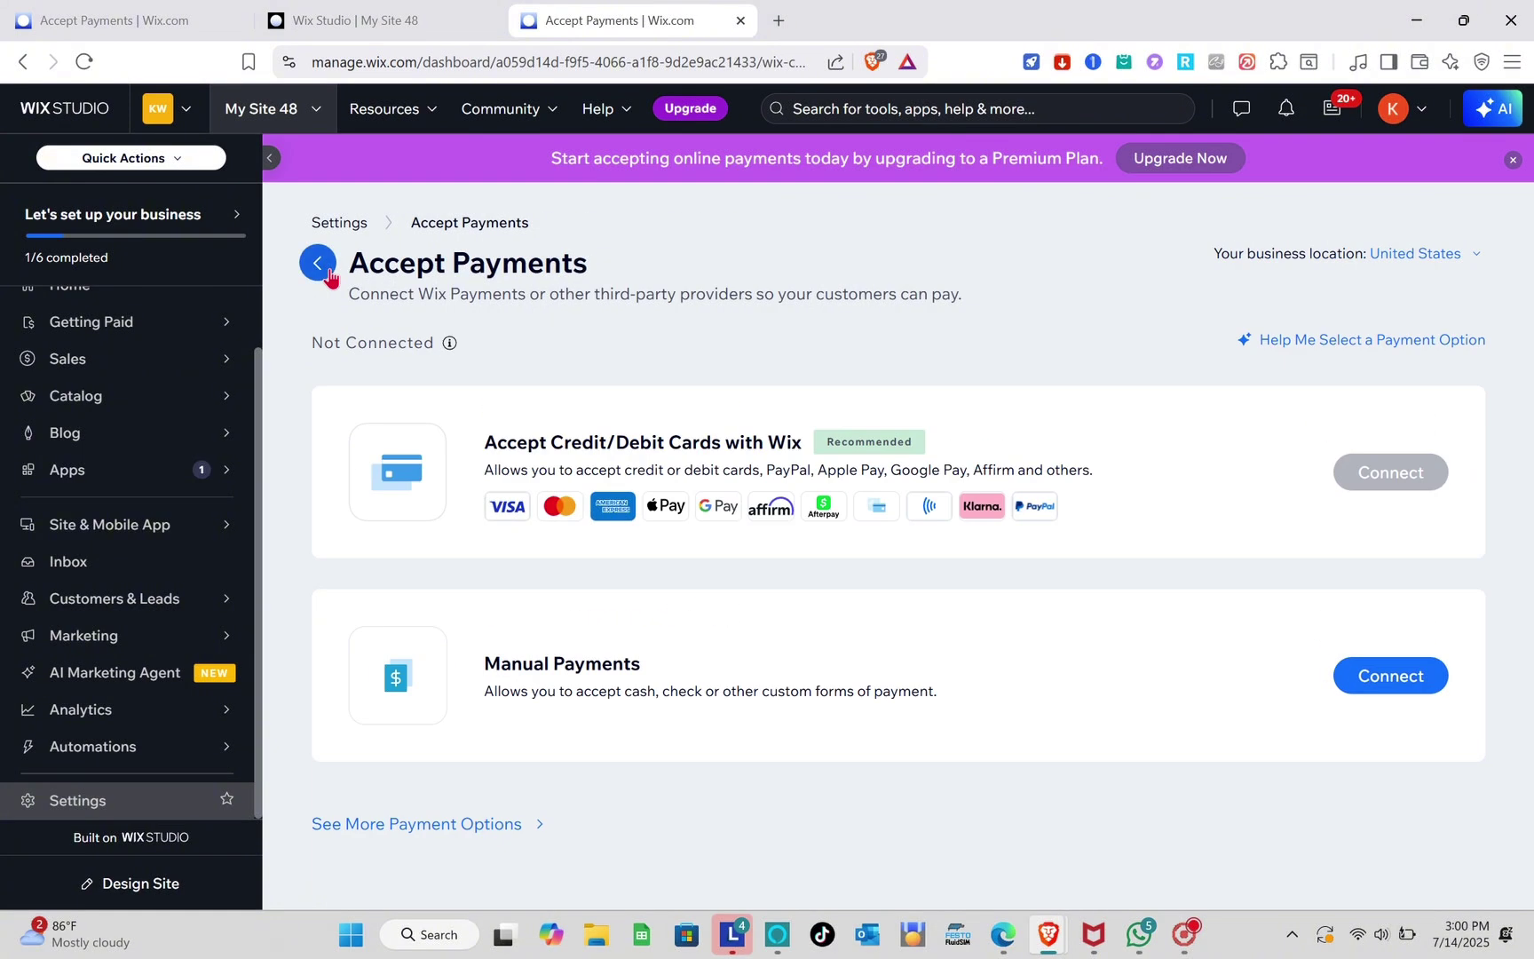
click(327, 274)
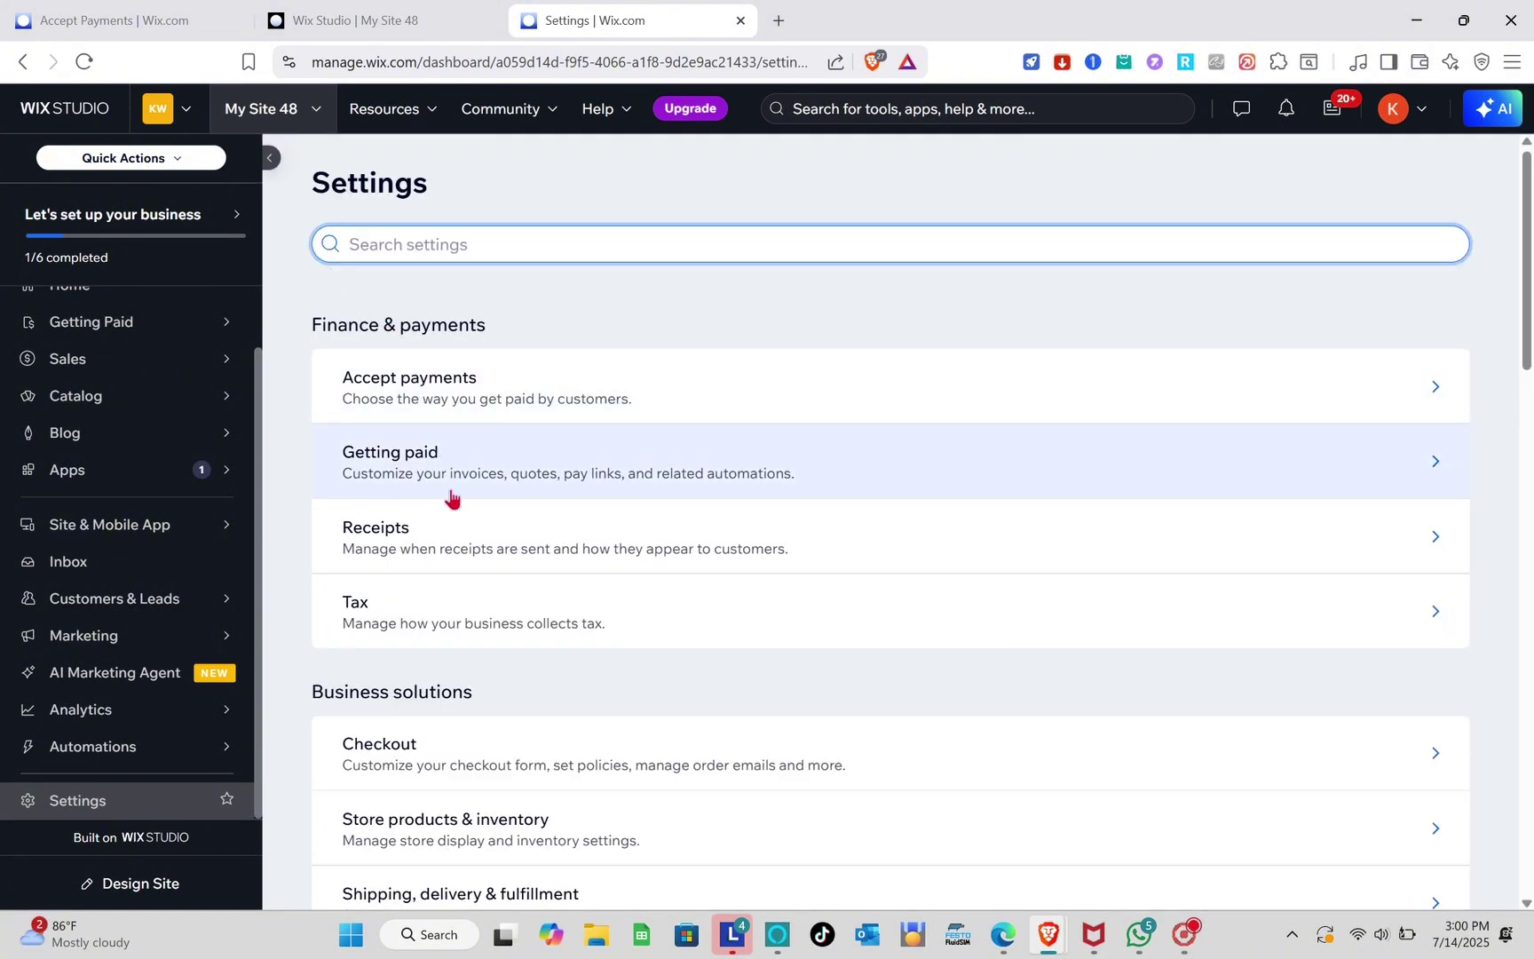
Step: Open the Getting Paid settings and examine the general details, including the available currencies and the default payment terms
click(492, 473)
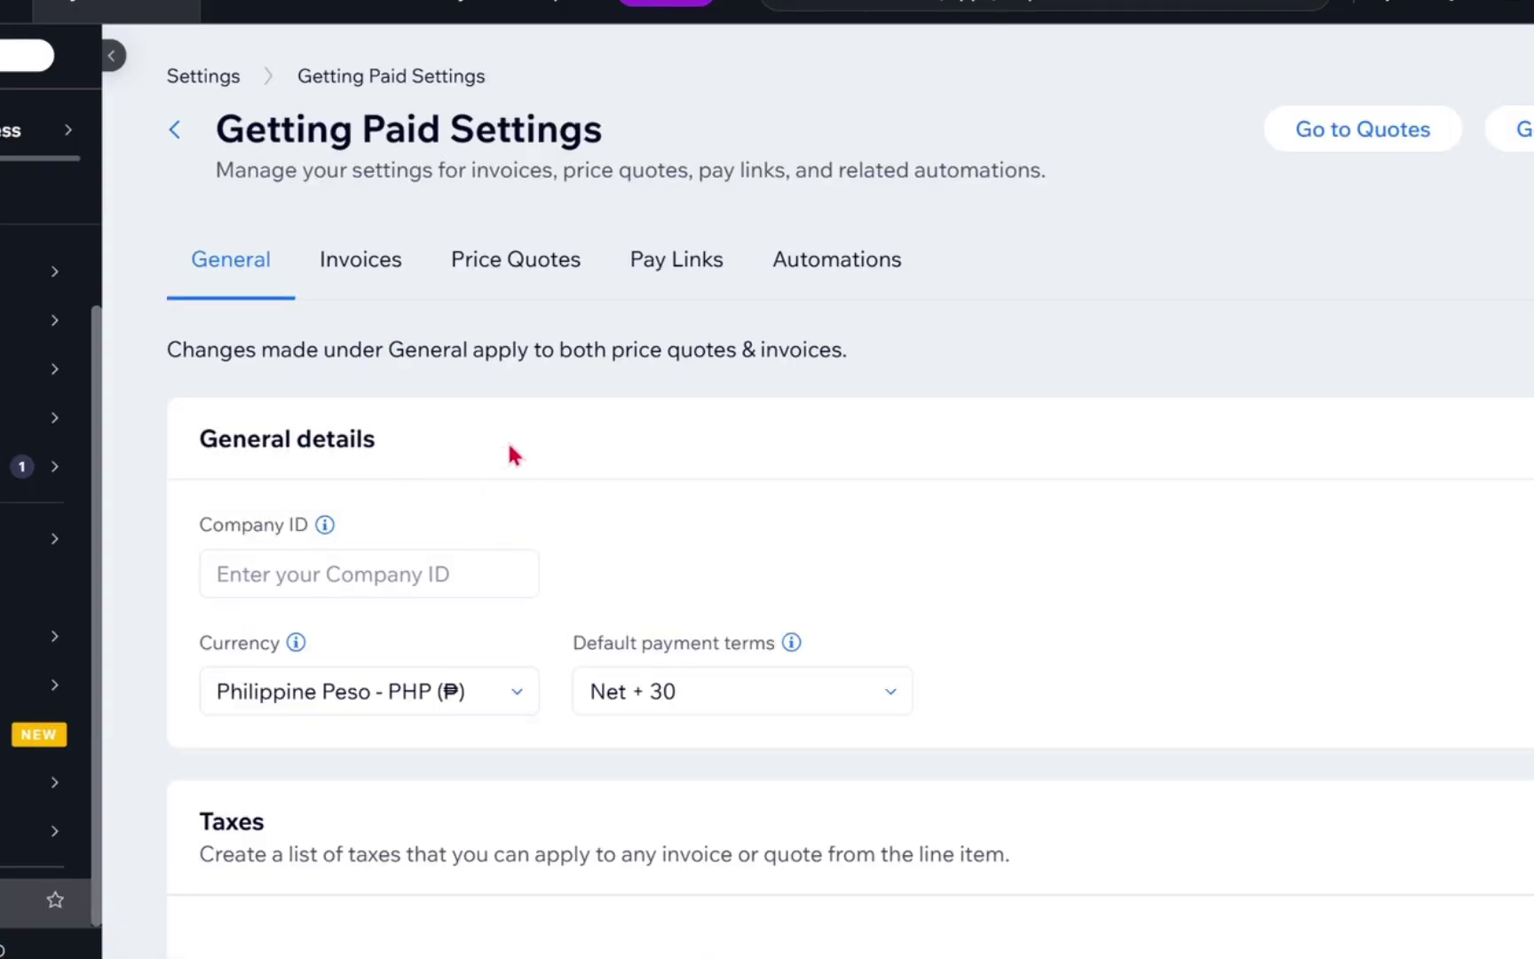
scroll(507, 448, down, 1)
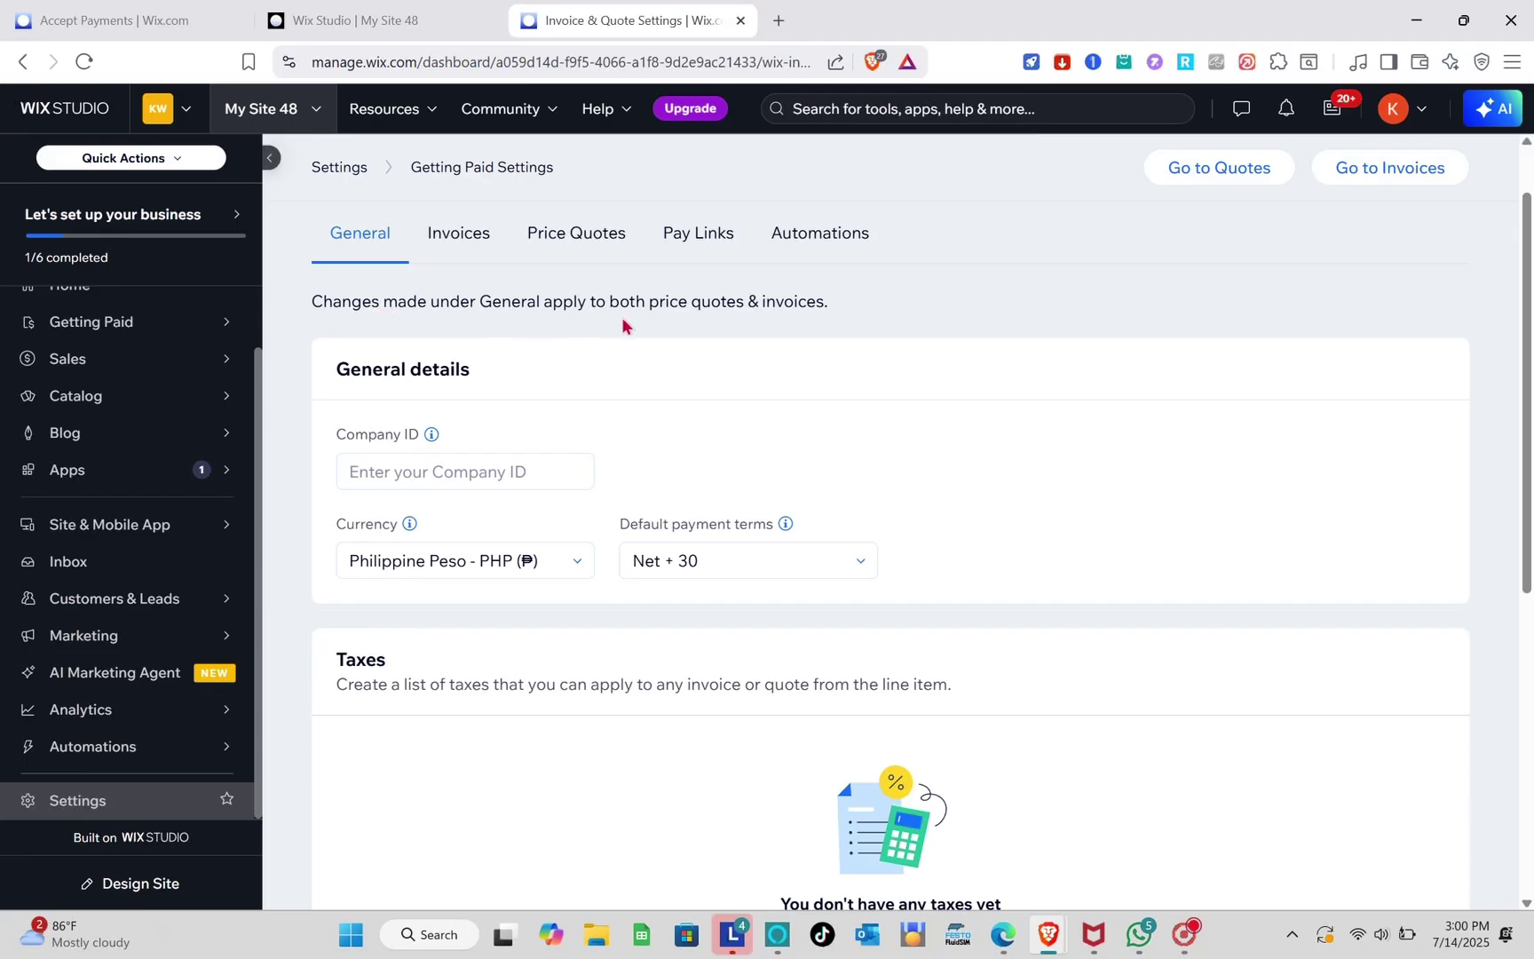
scroll(729, 305, up, 1)
scroll(730, 307, down, 2)
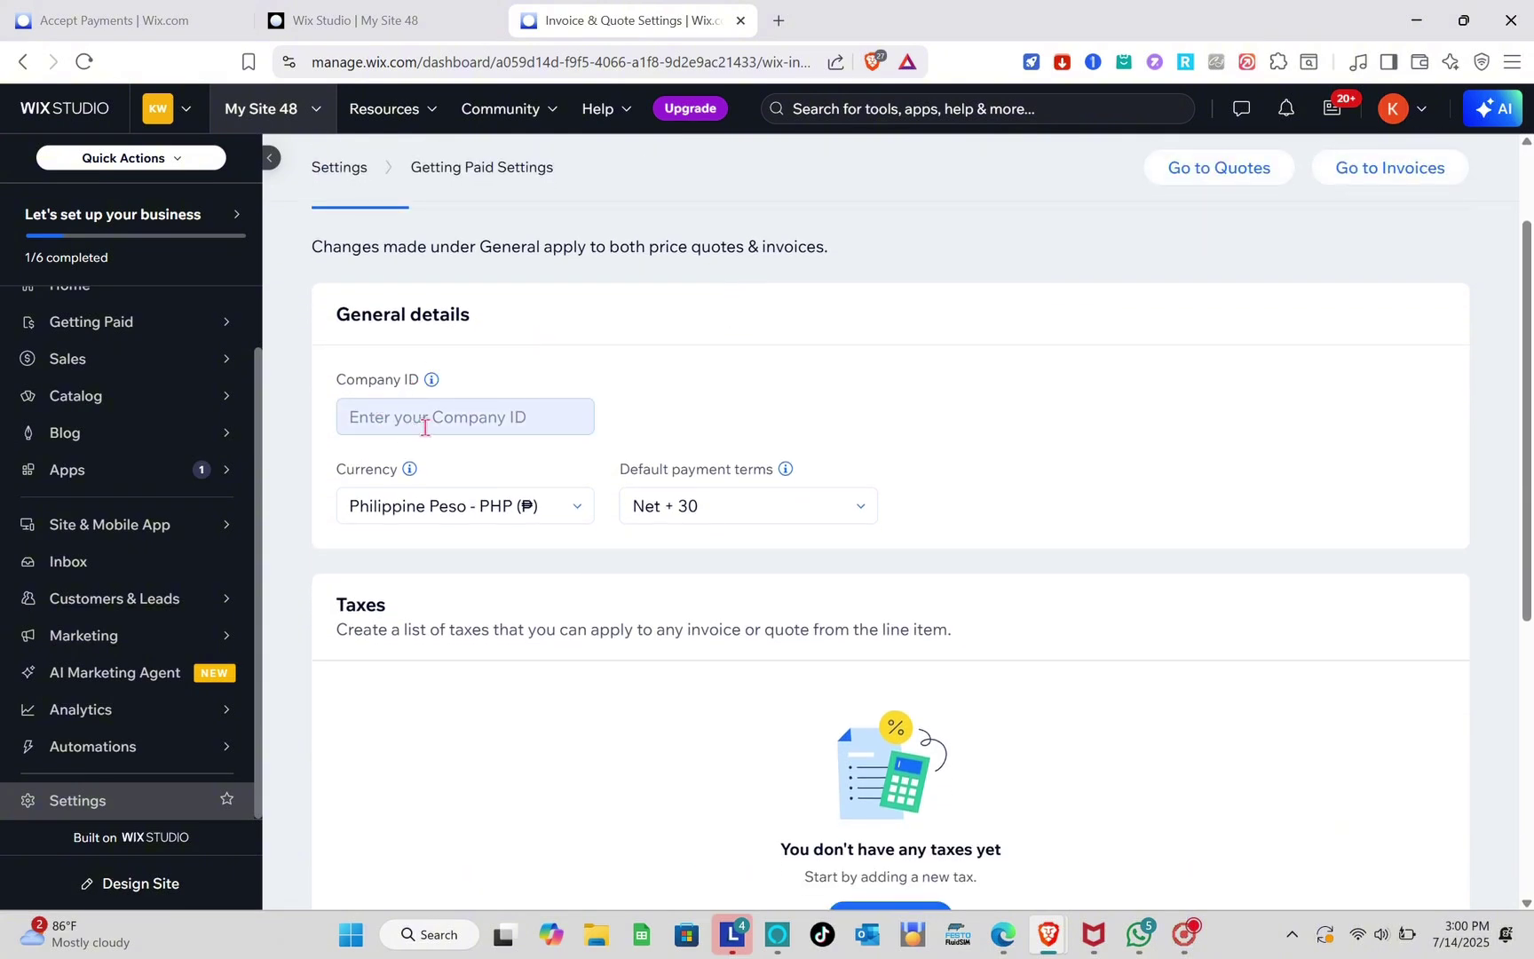
click(548, 499)
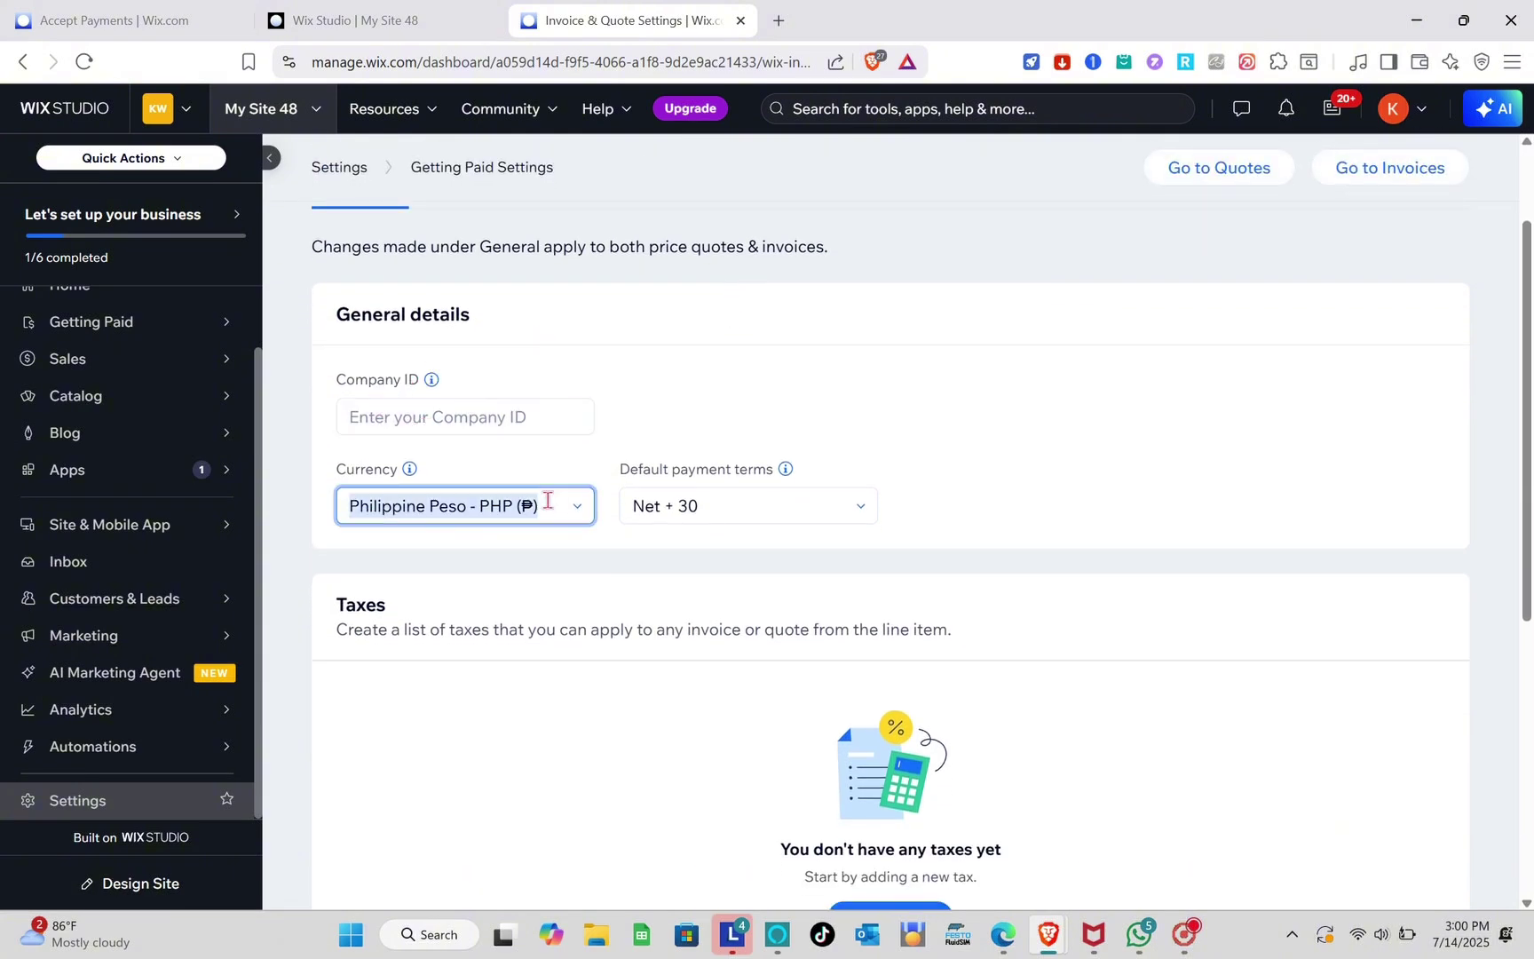
scroll(490, 643, down, 12)
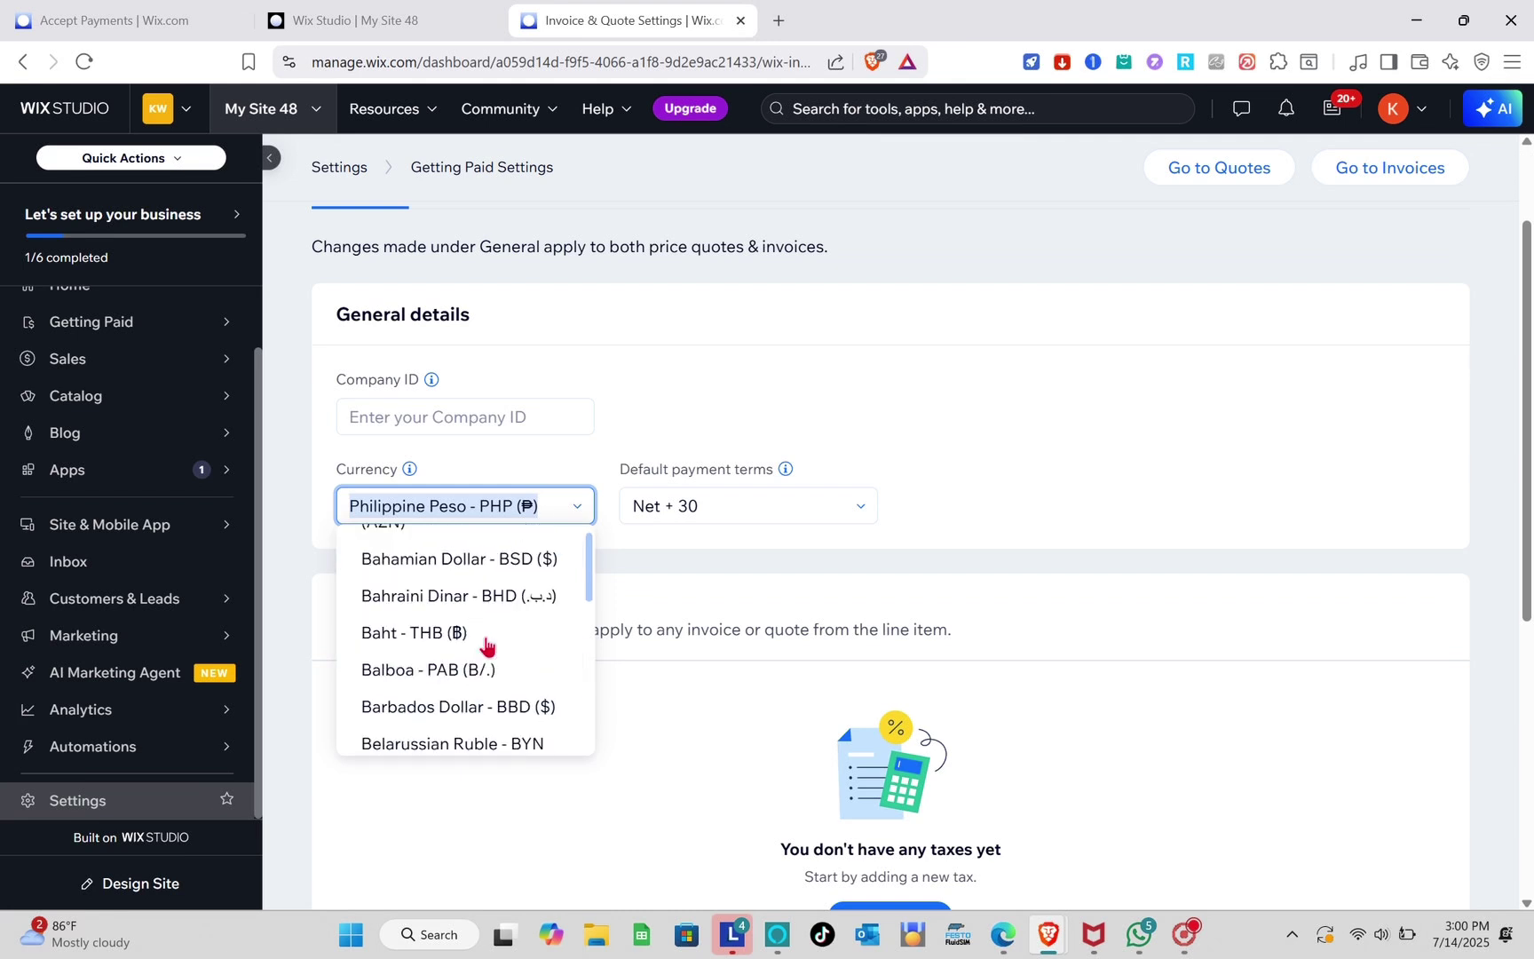
scroll(487, 646, down, 15)
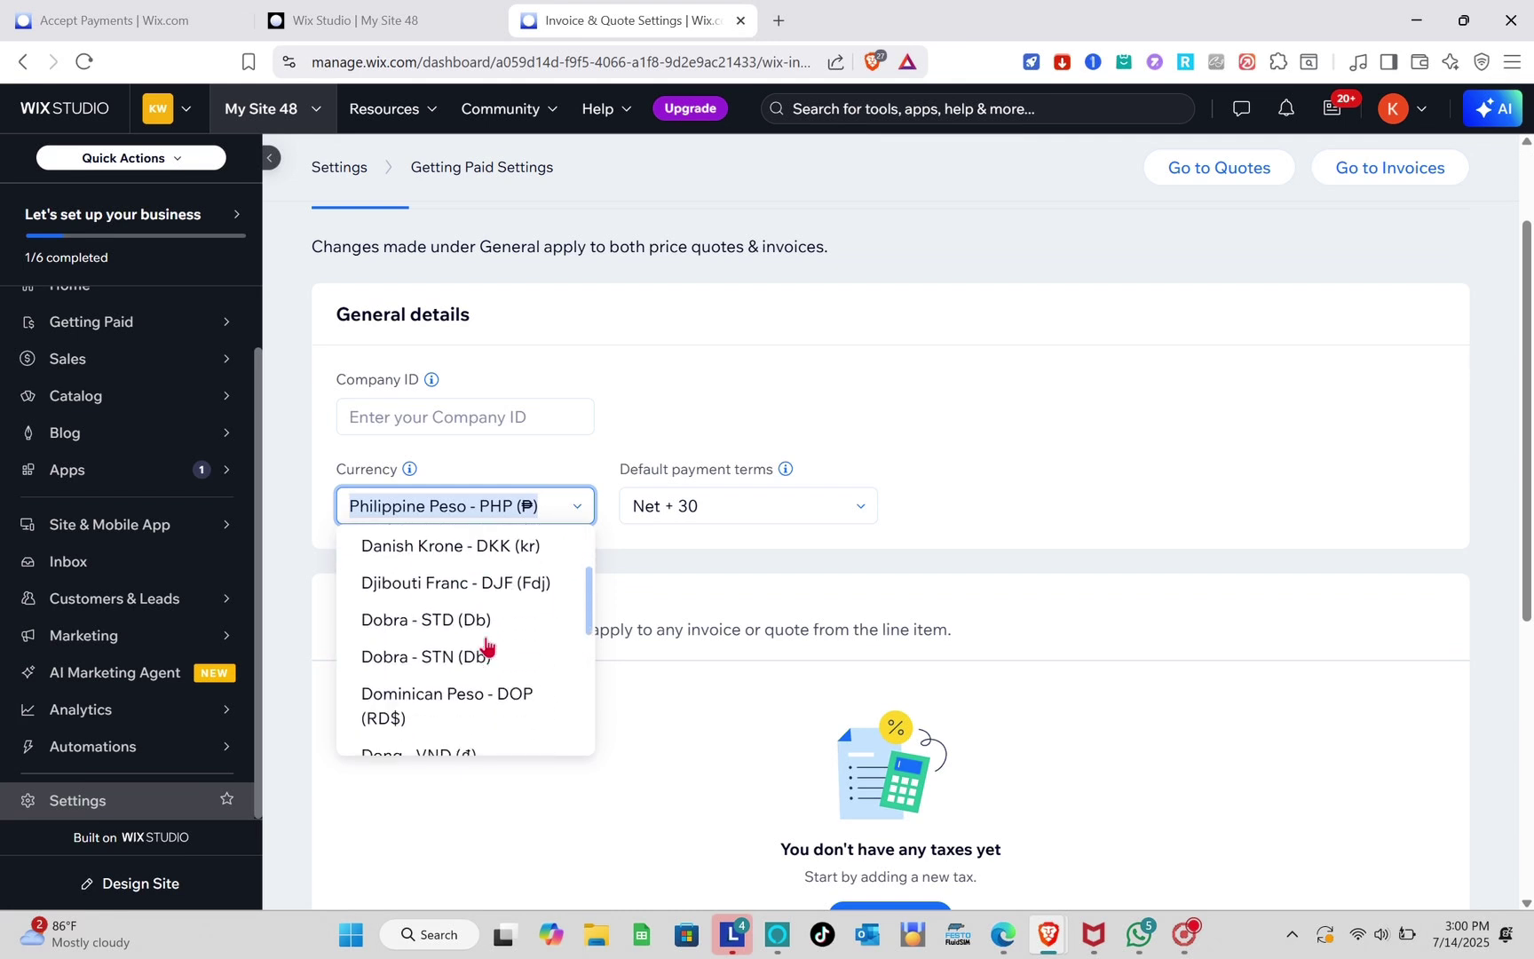
click(797, 397)
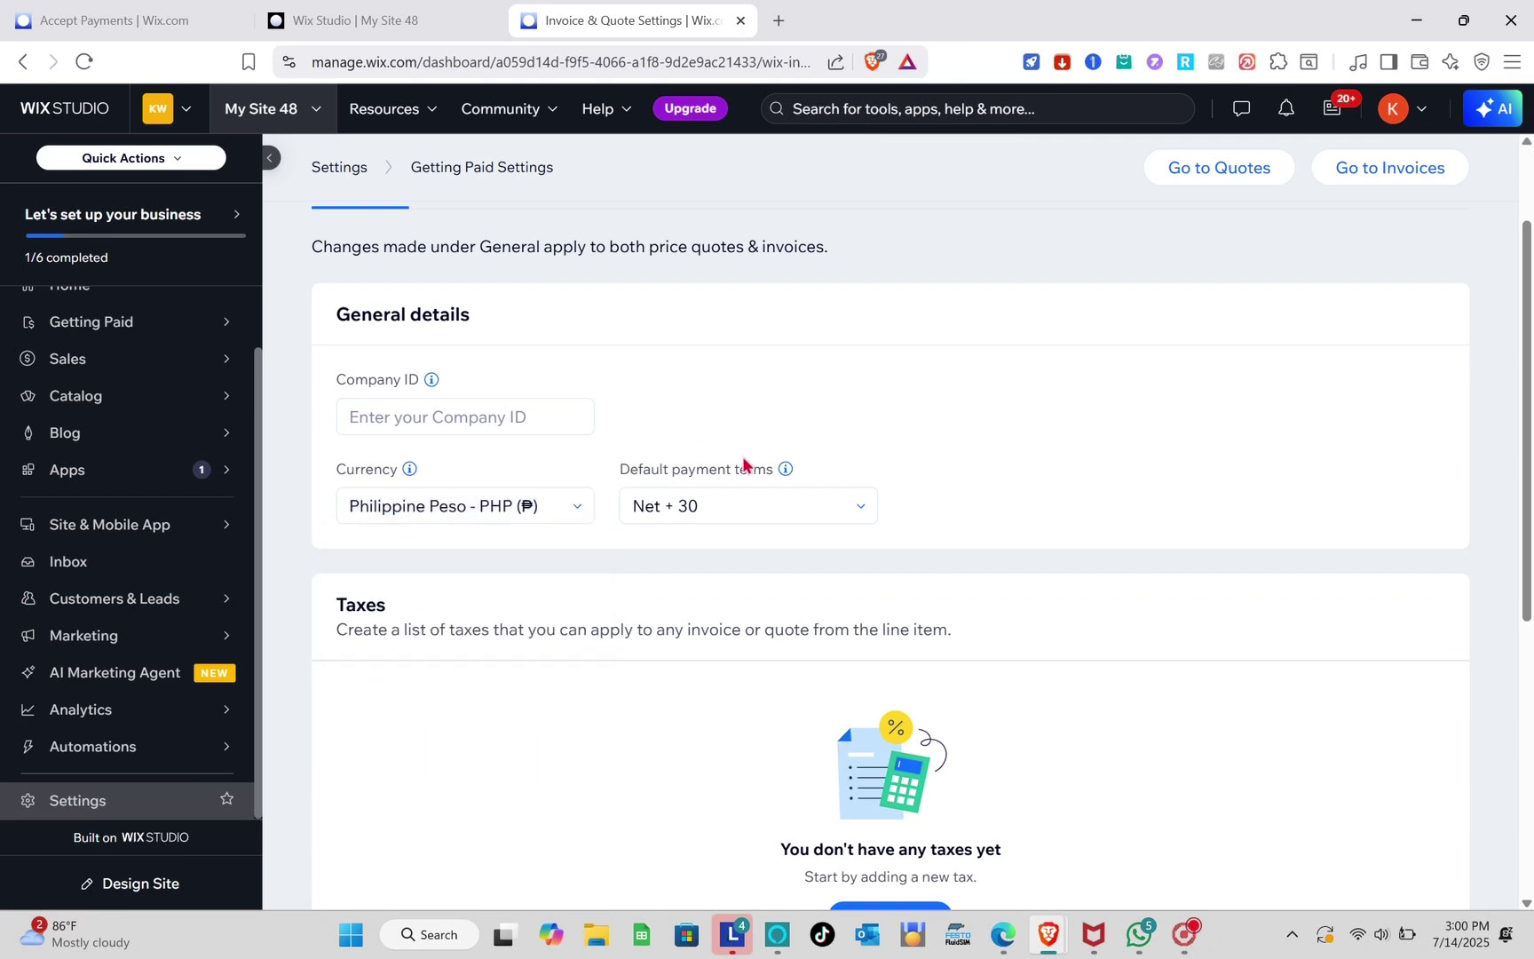
click(778, 505)
click(826, 446)
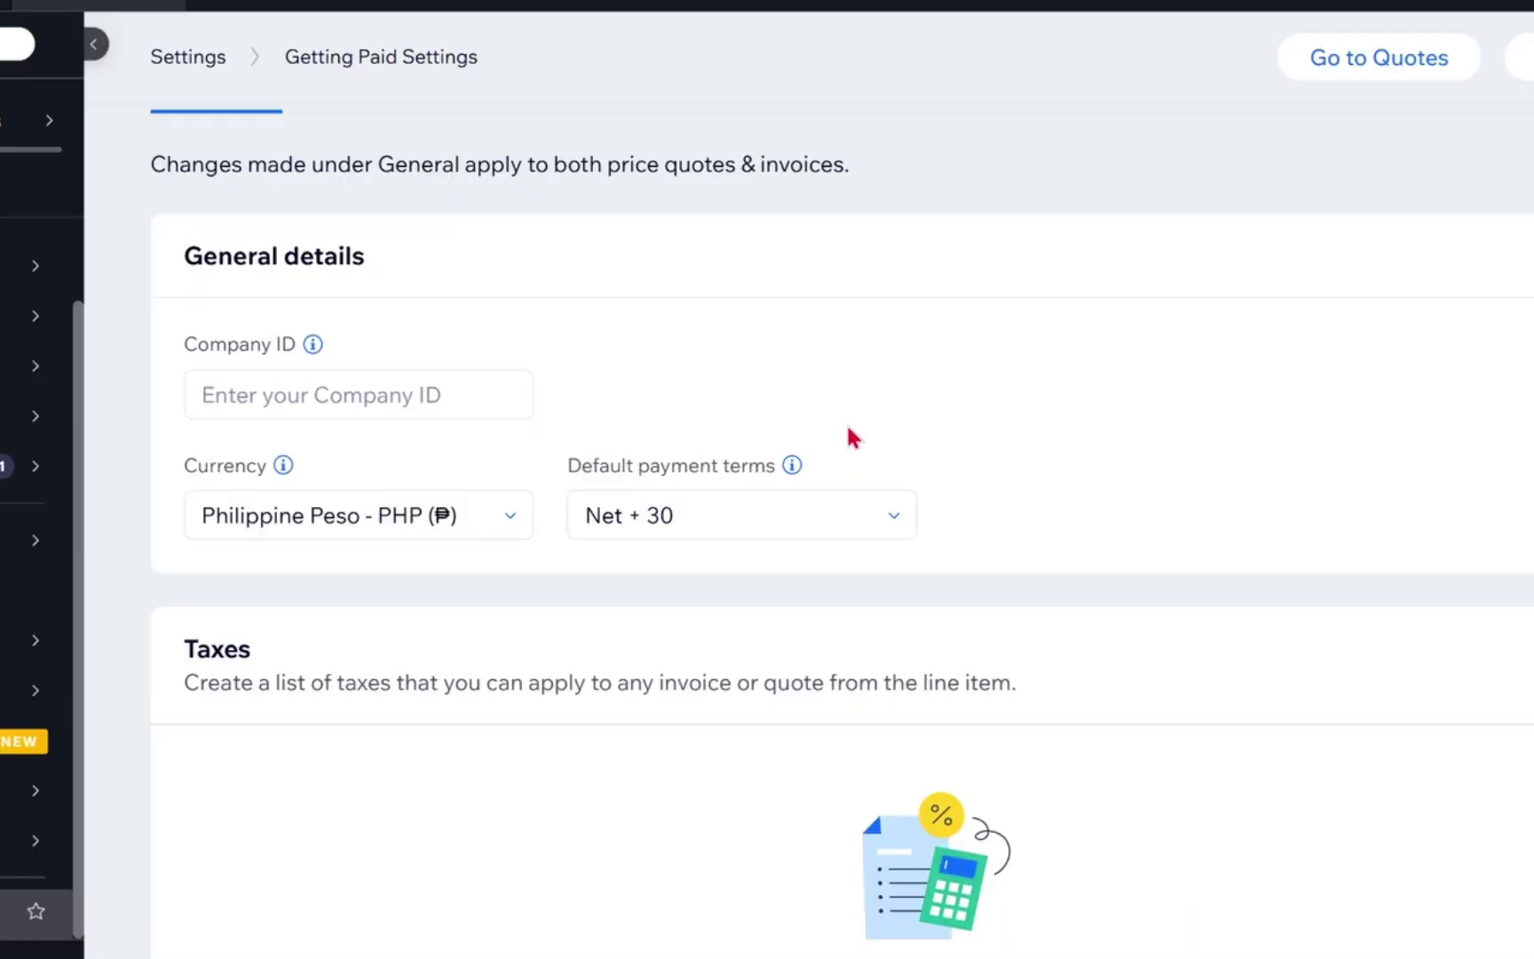
Step: Review the Taxes and Remove Wix branding sections of the general Getting Paid settings
scroll(827, 448, down, 3)
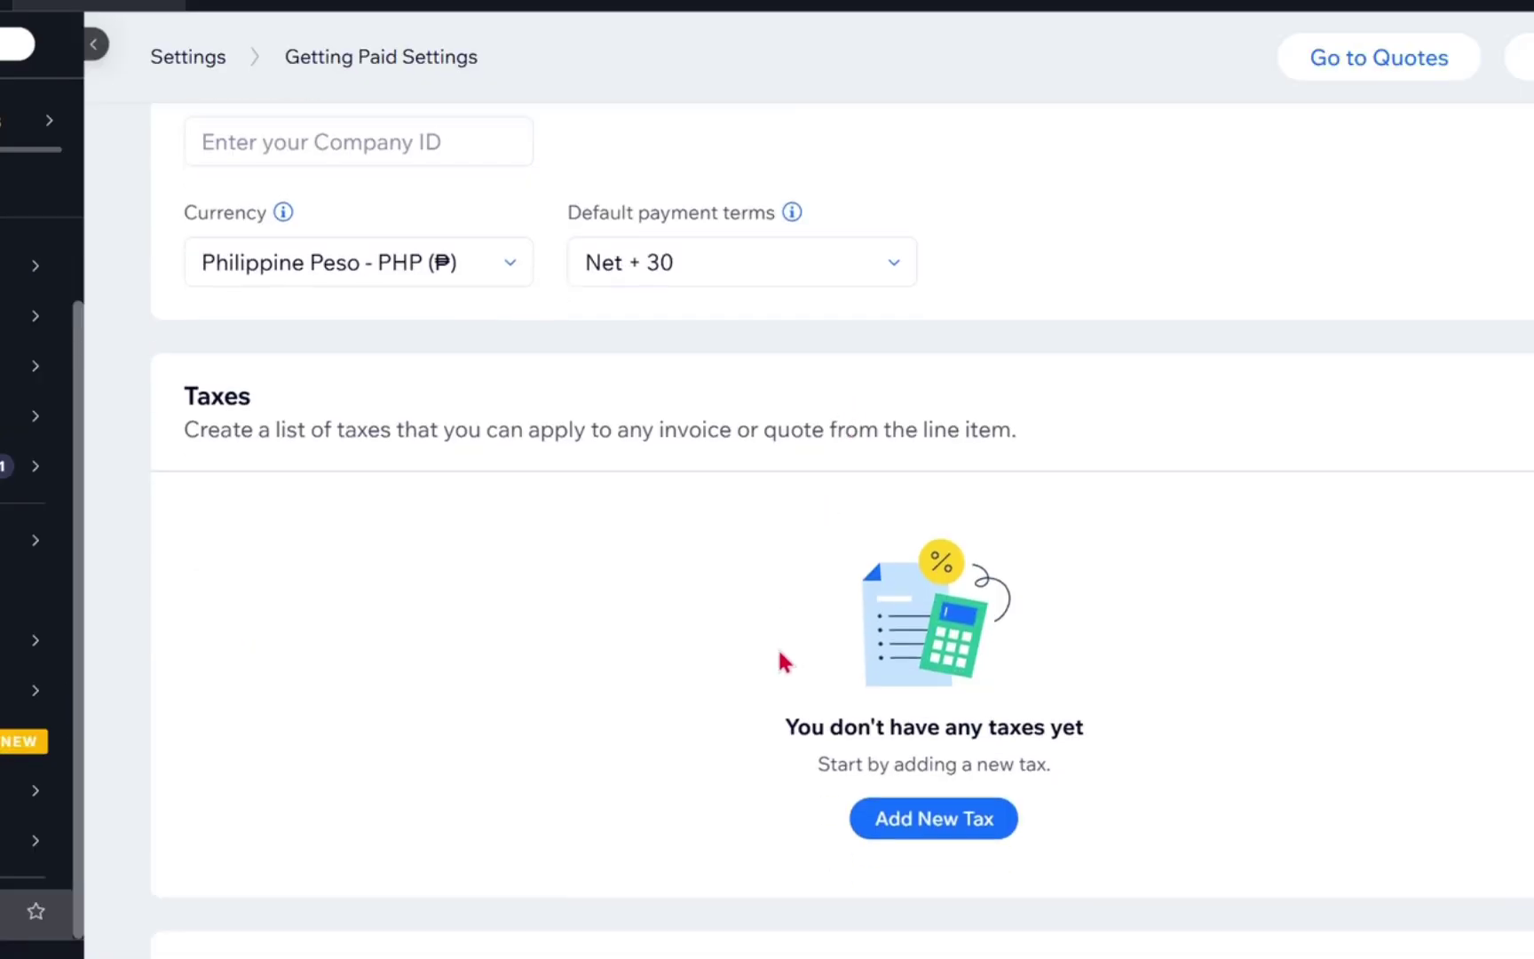
scroll(781, 658, down, 4)
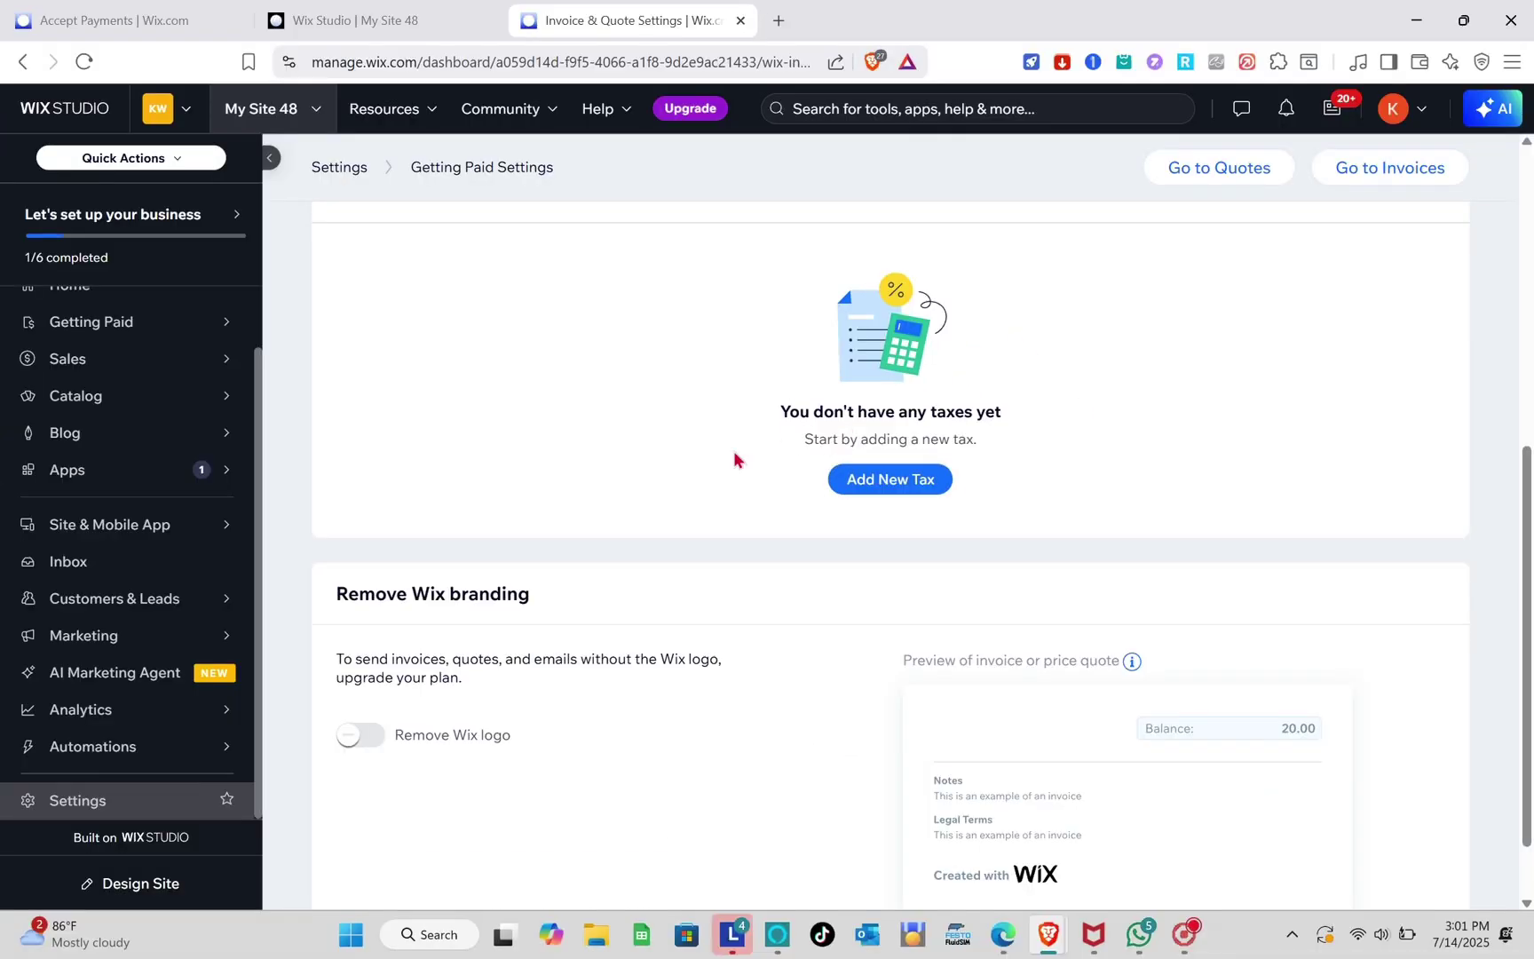
scroll(708, 440, down, 1)
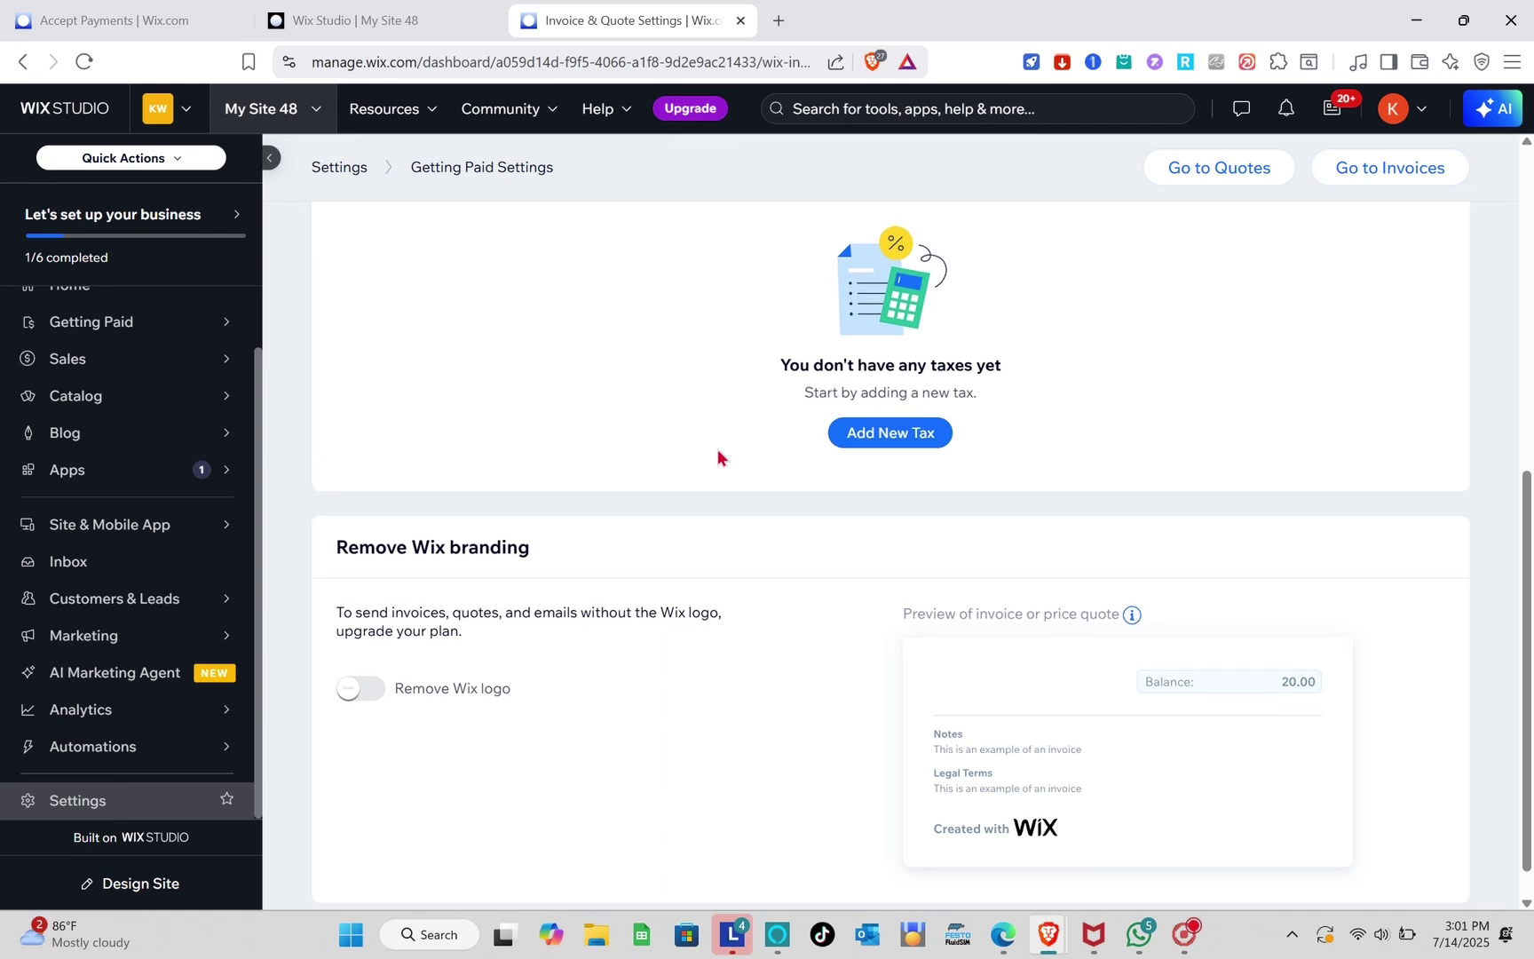
scroll(716, 448, down, 1)
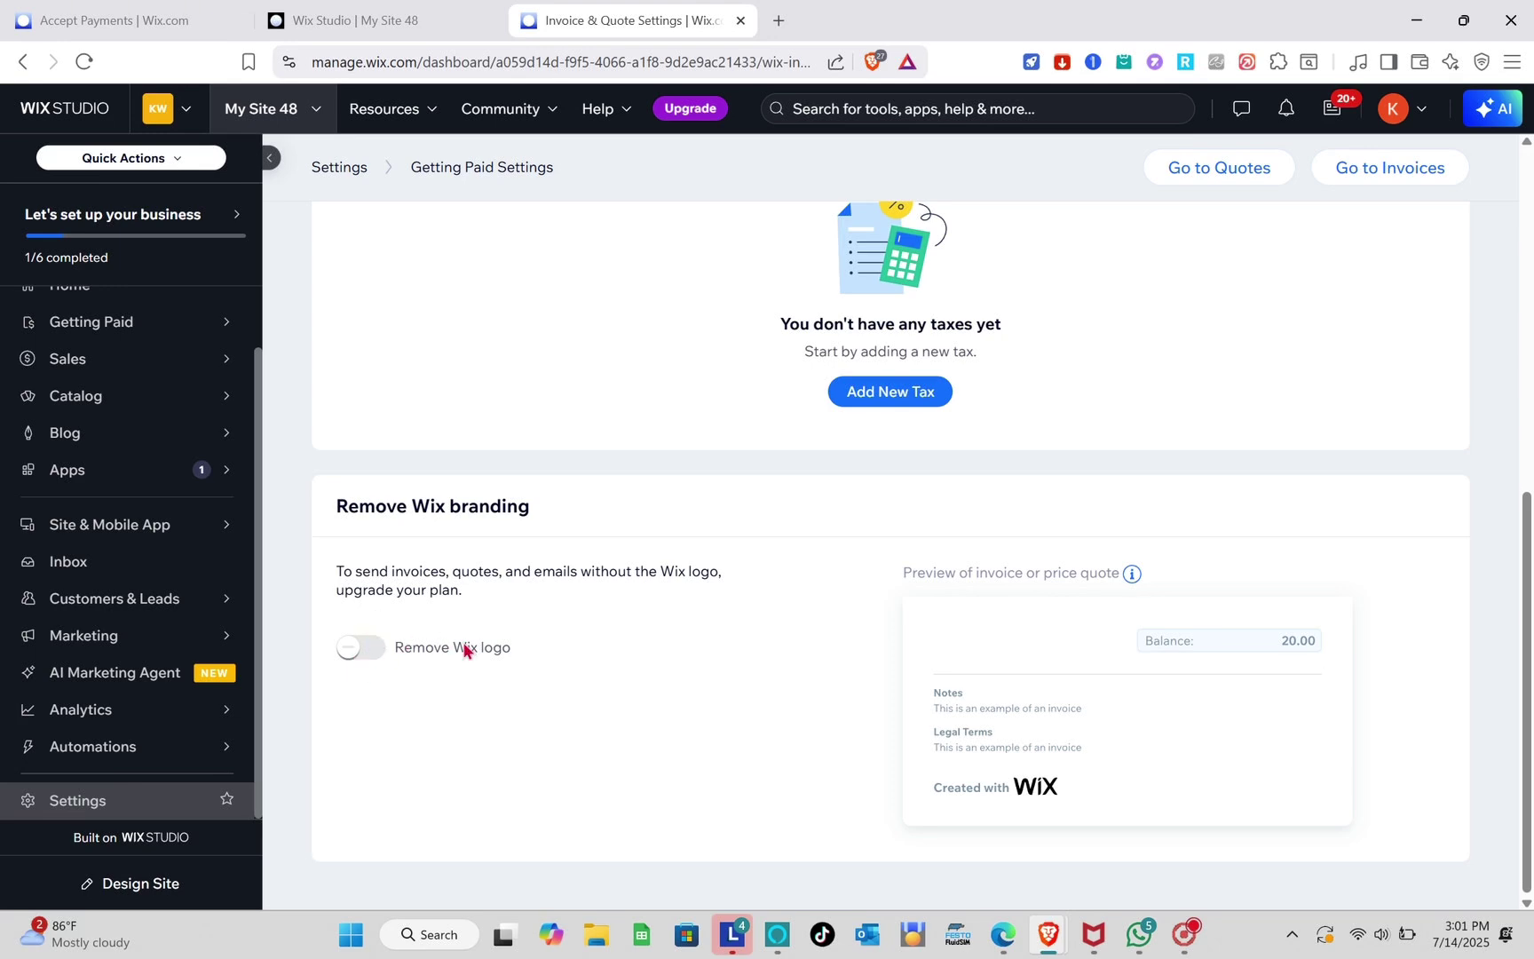
scroll(465, 651, up, 8)
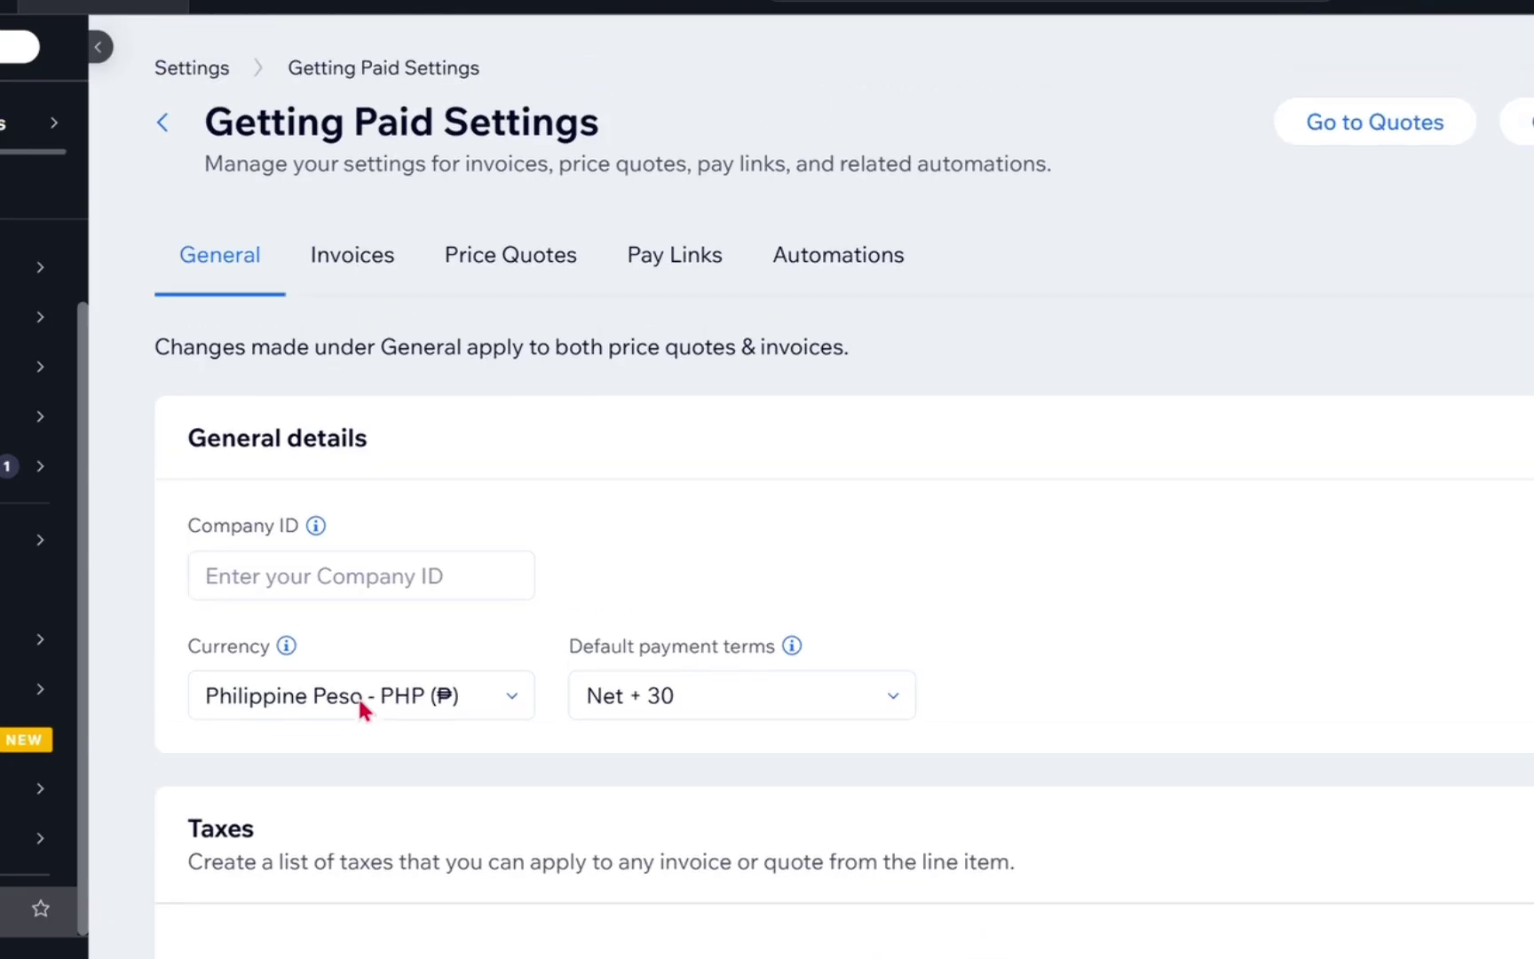
Step: Open the invoice settings and review the customizable sections alongside the example invoice
click(353, 257)
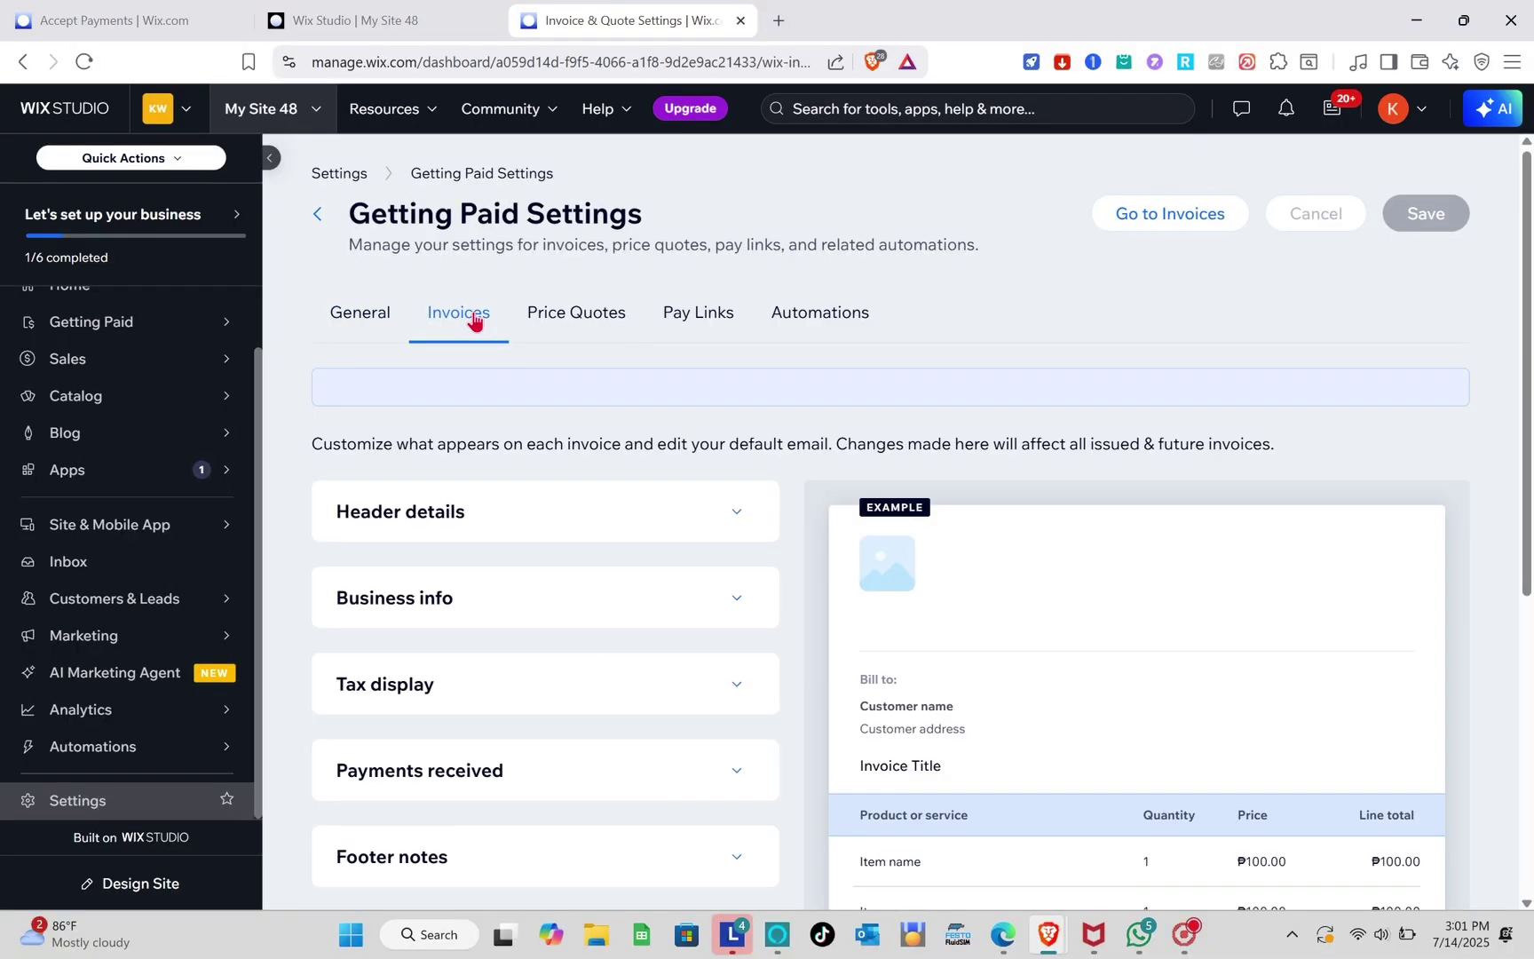
scroll(565, 522, down, 5)
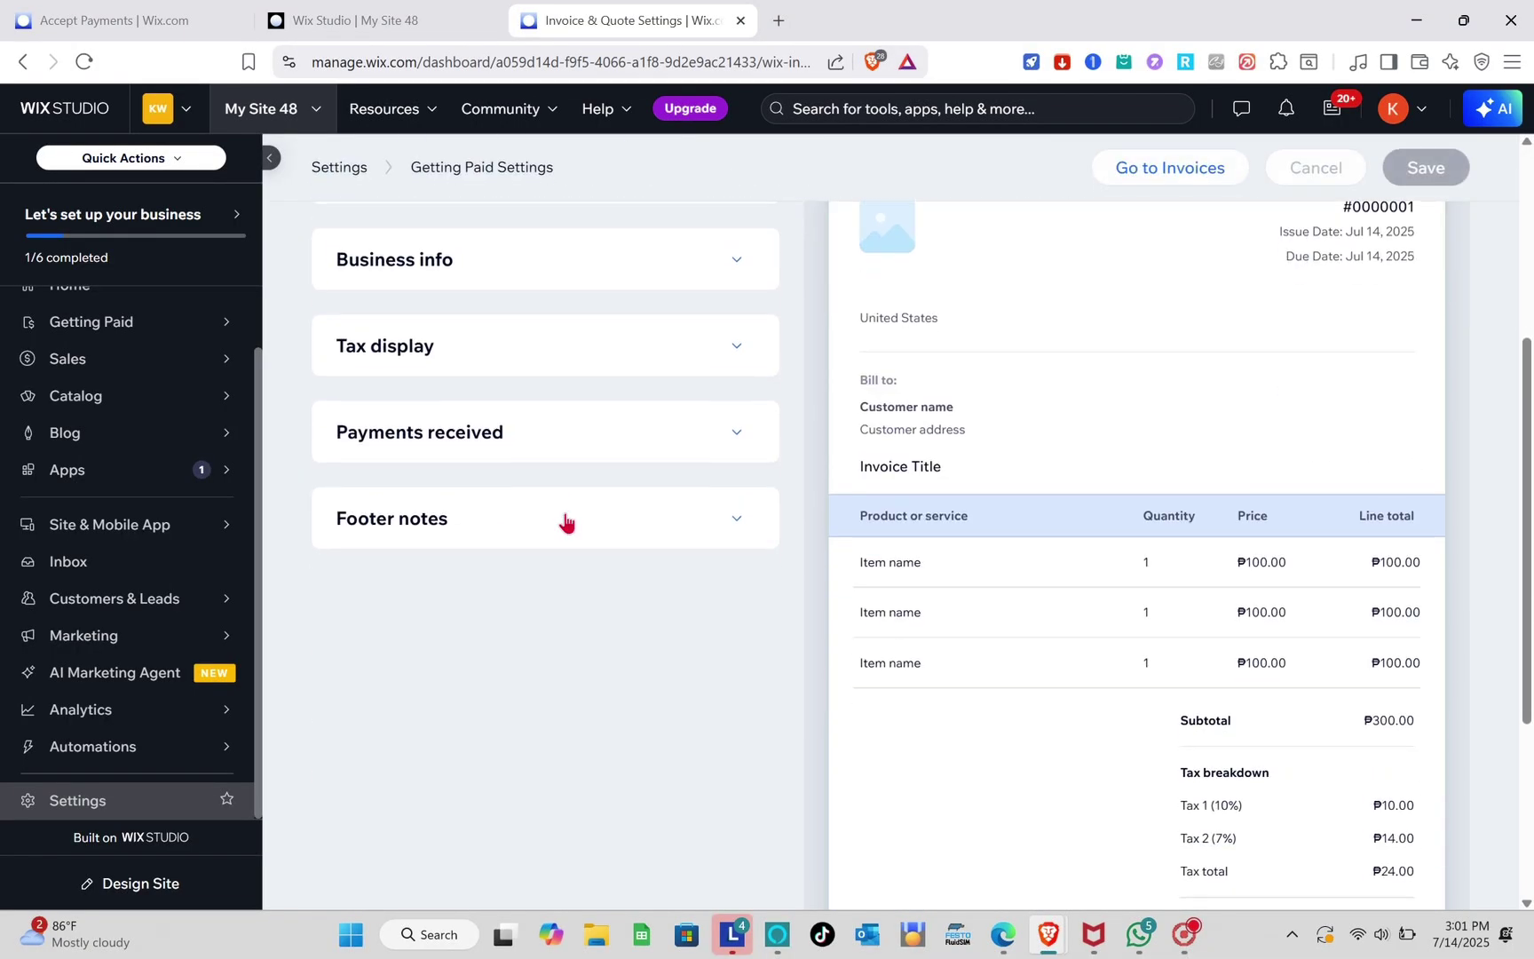
scroll(566, 522, down, 3)
scroll(565, 522, up, 8)
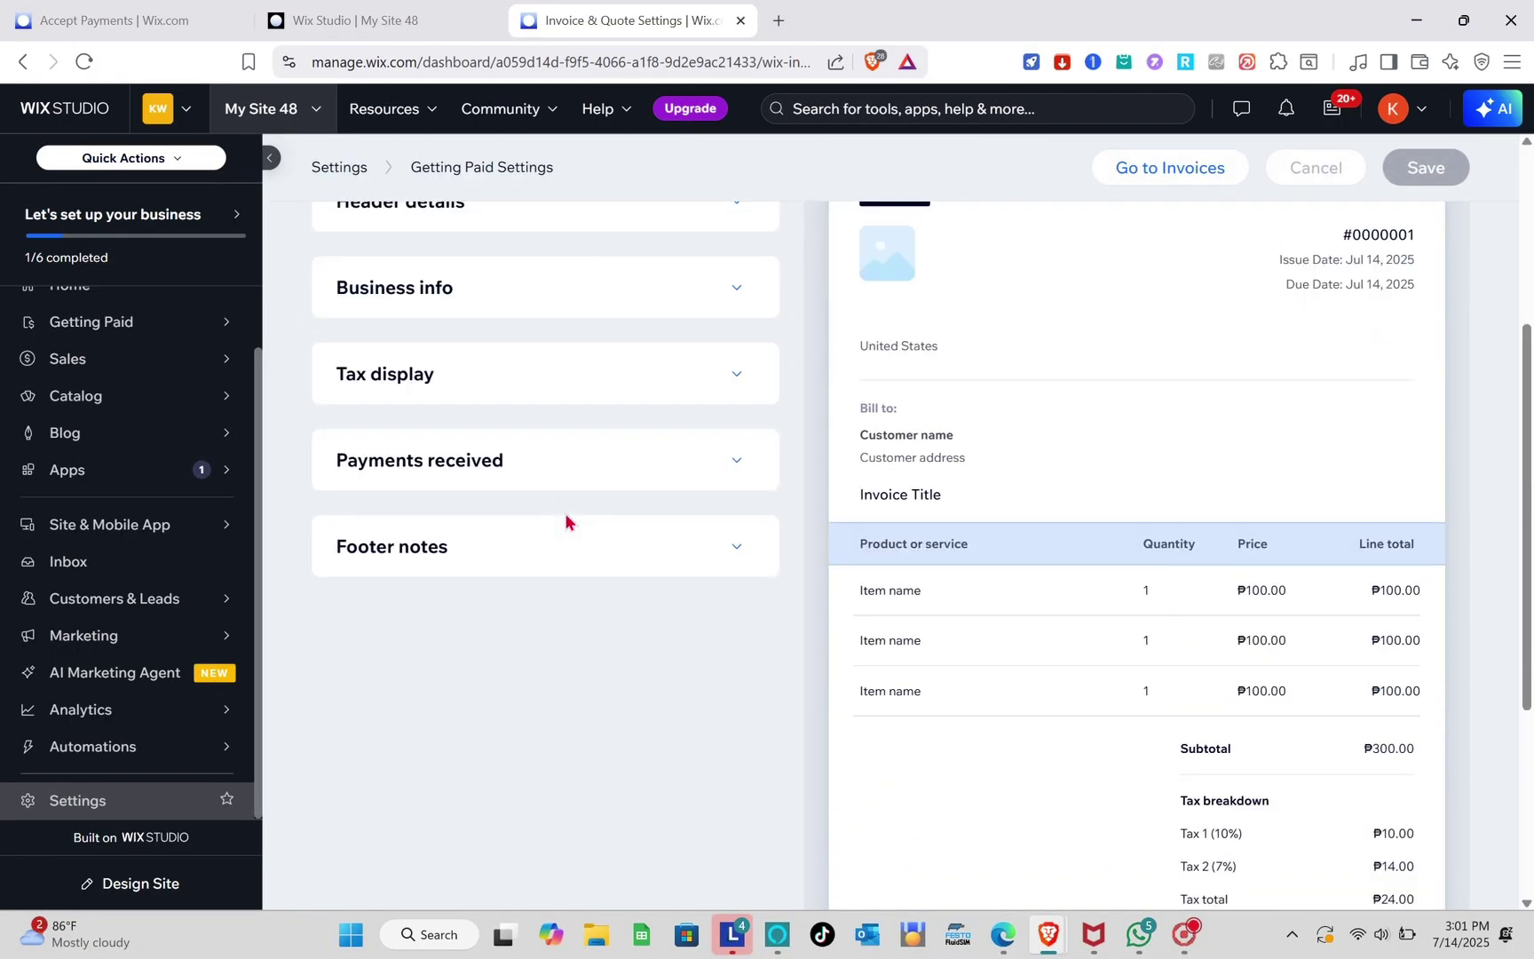
Step: Review the price quote, Pay Links and Automations sections of the Getting Paid settings
click(575, 314)
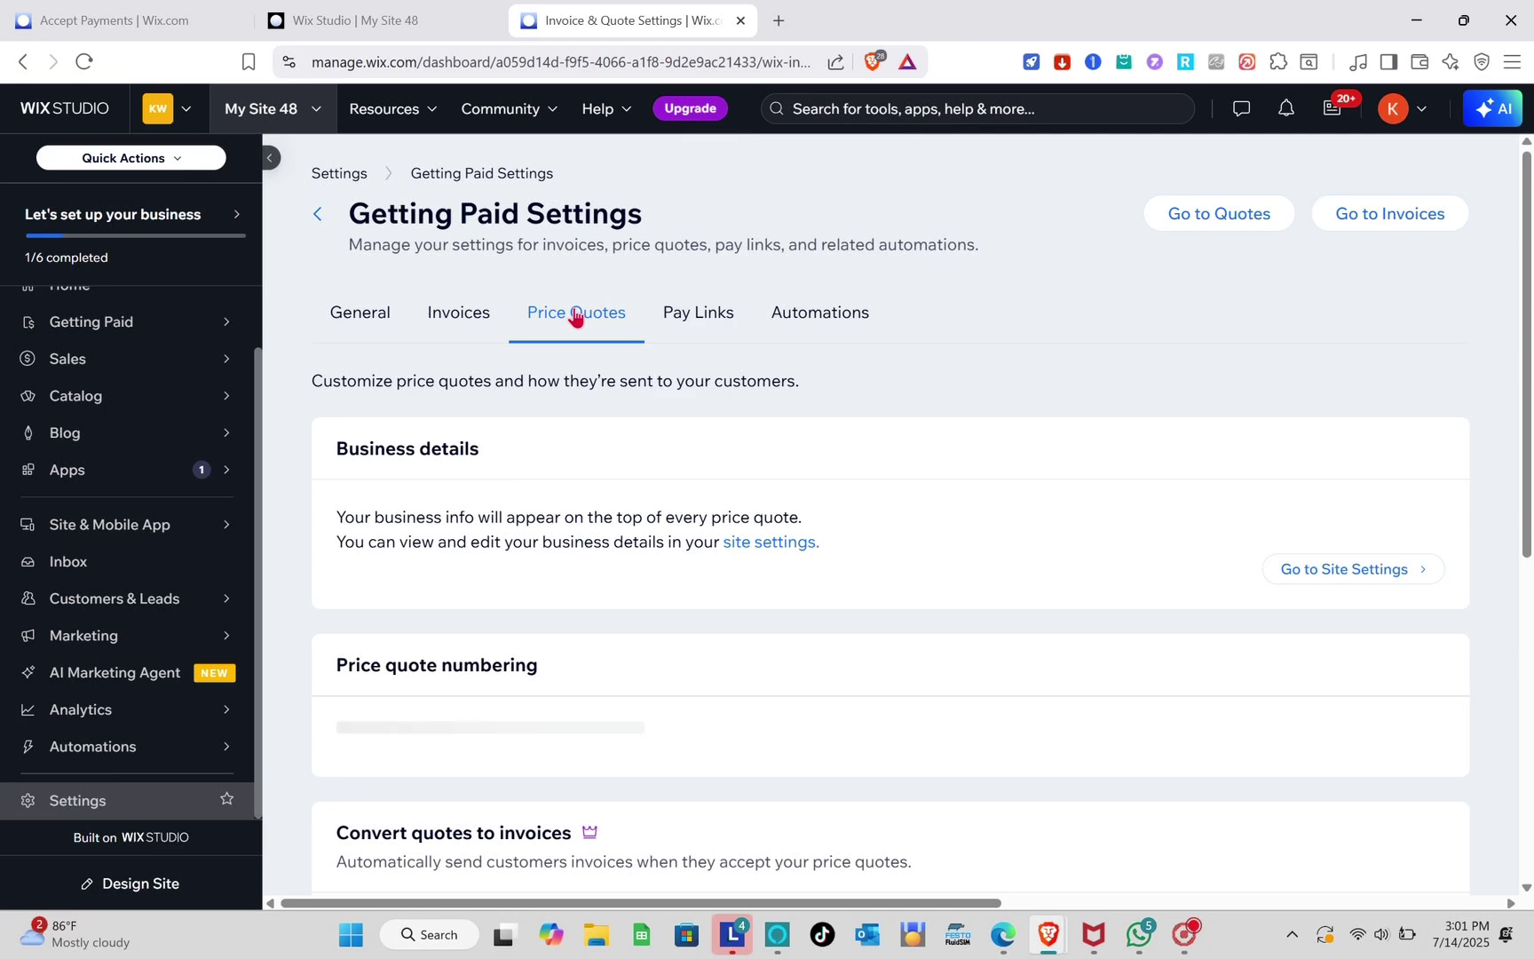
scroll(618, 462, down, 5)
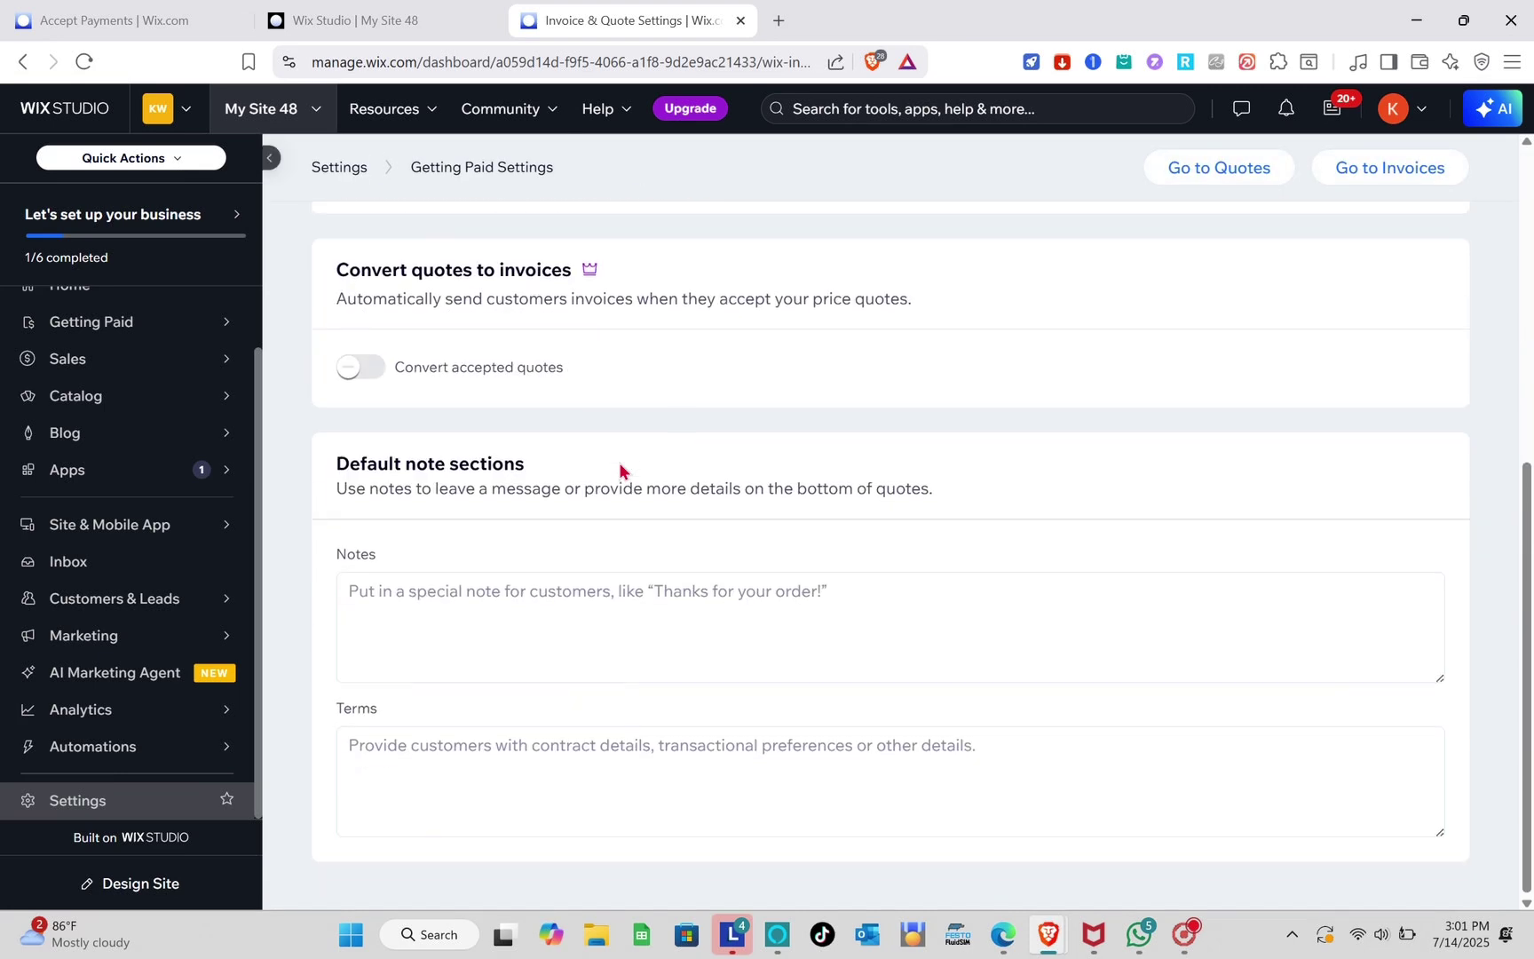
scroll(618, 462, up, 5)
click(690, 315)
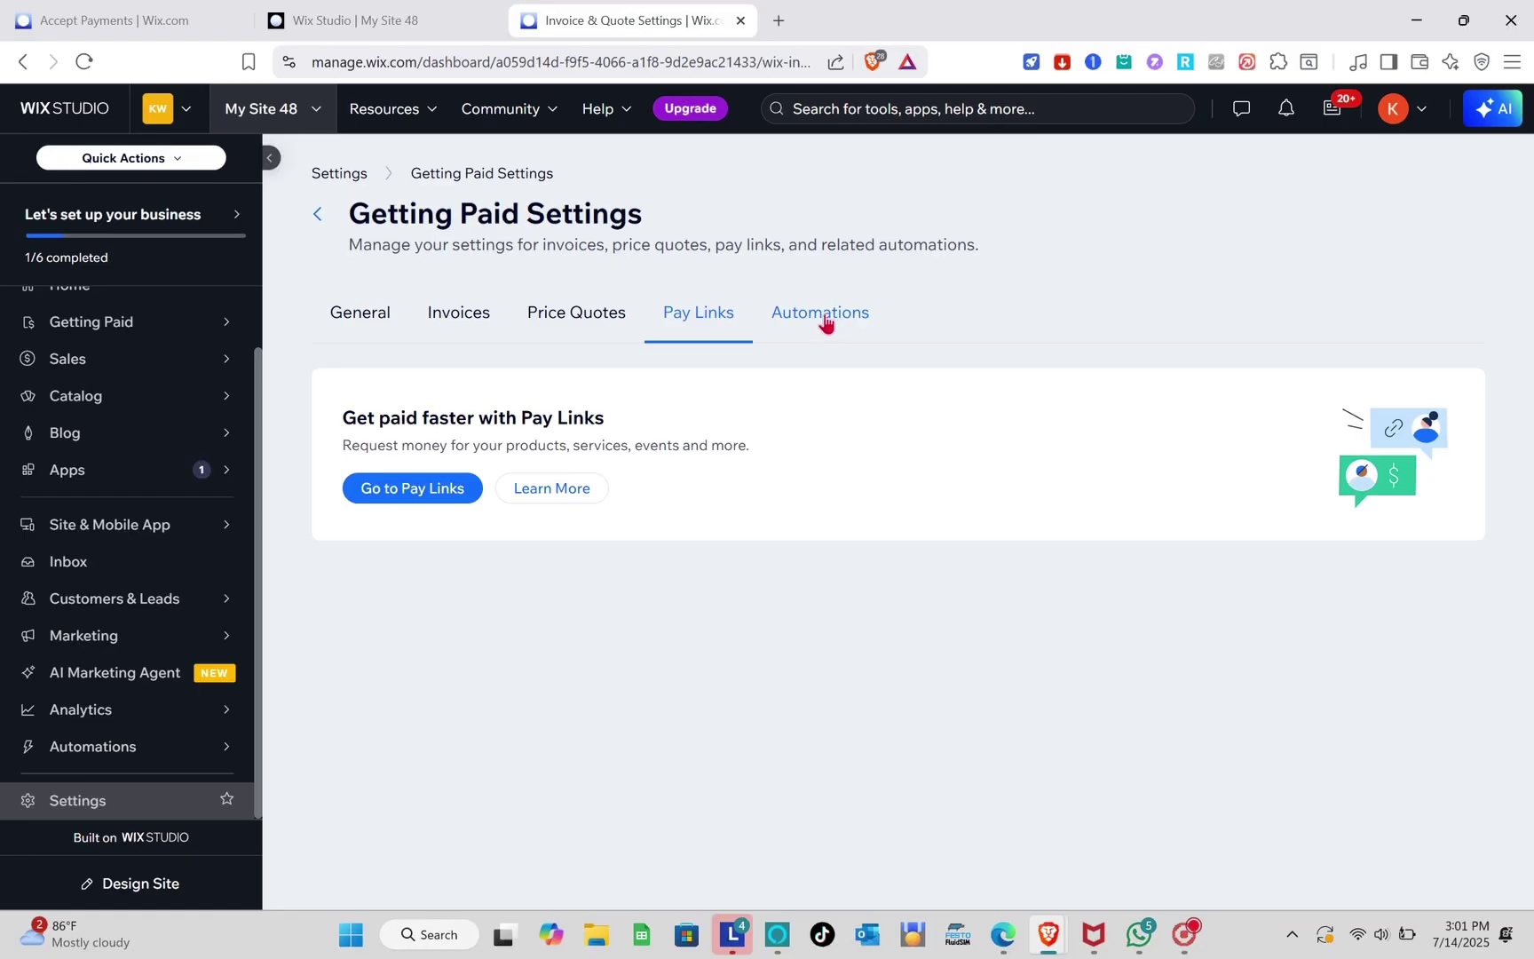
click(845, 253)
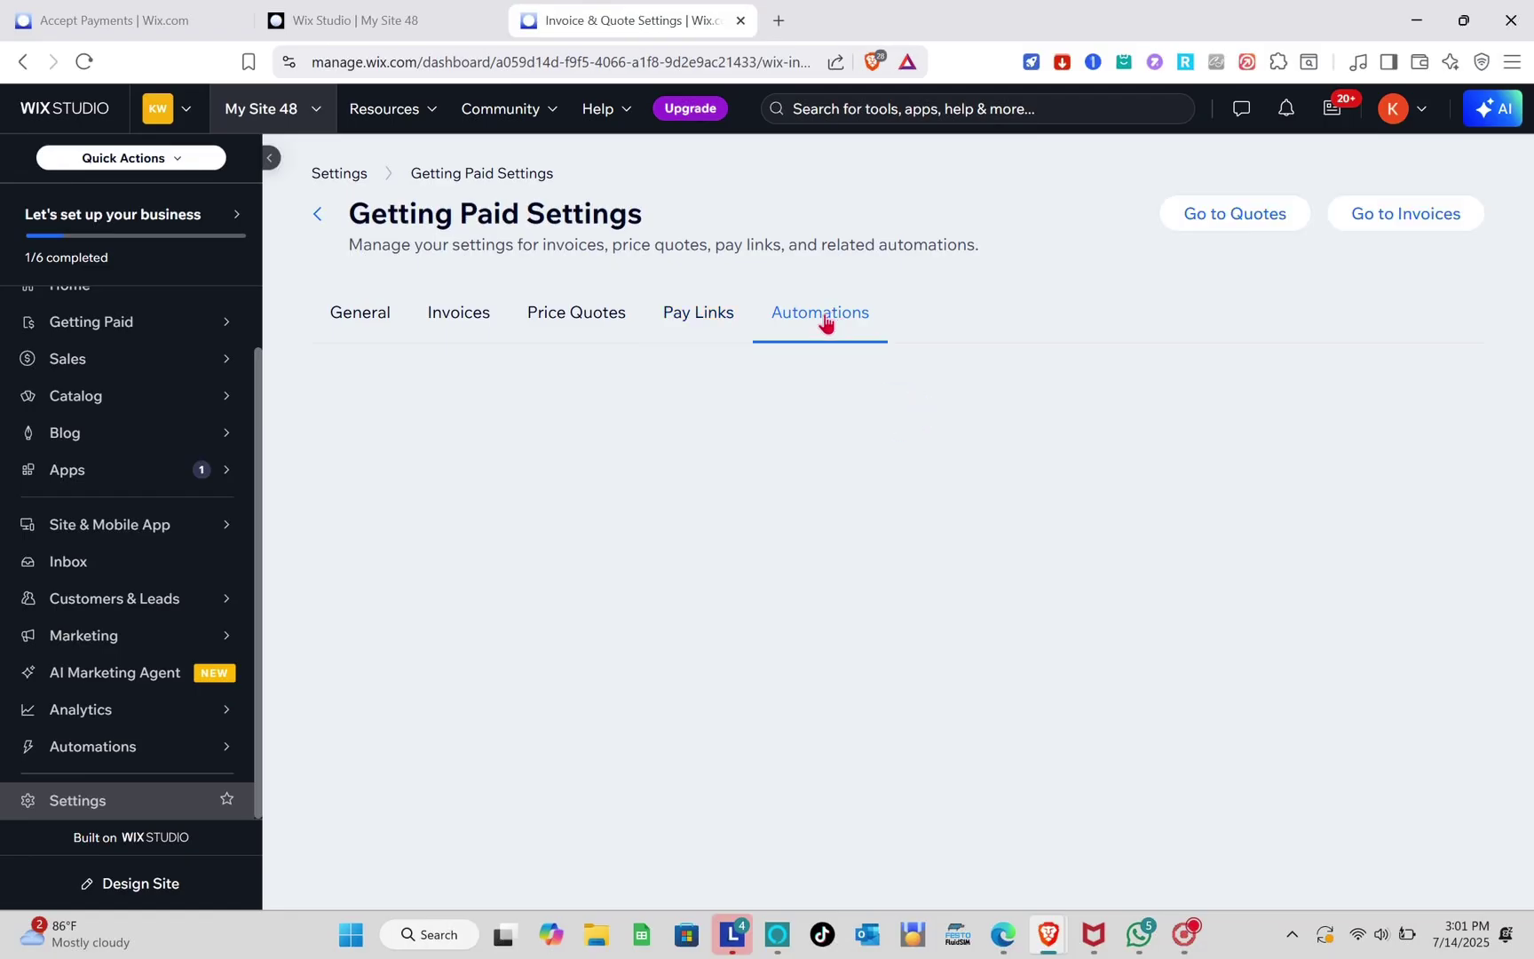
right_click(684, 308)
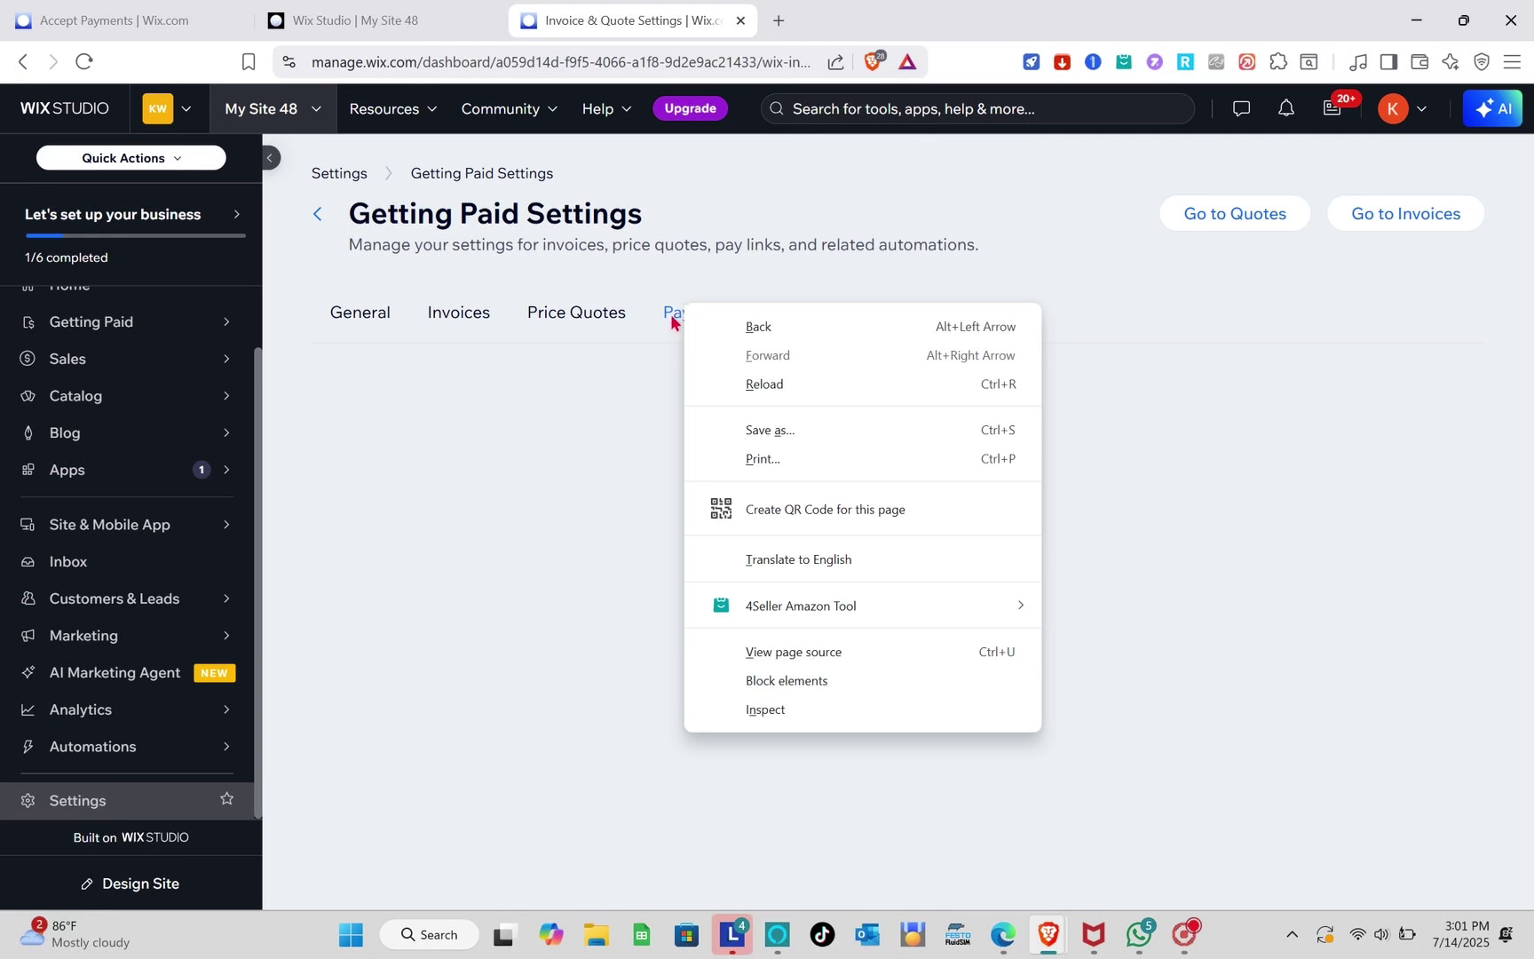
click(675, 320)
Step: Return to the general Getting Paid settings and look over them along with the dashboard's Getting Paid options
click(360, 318)
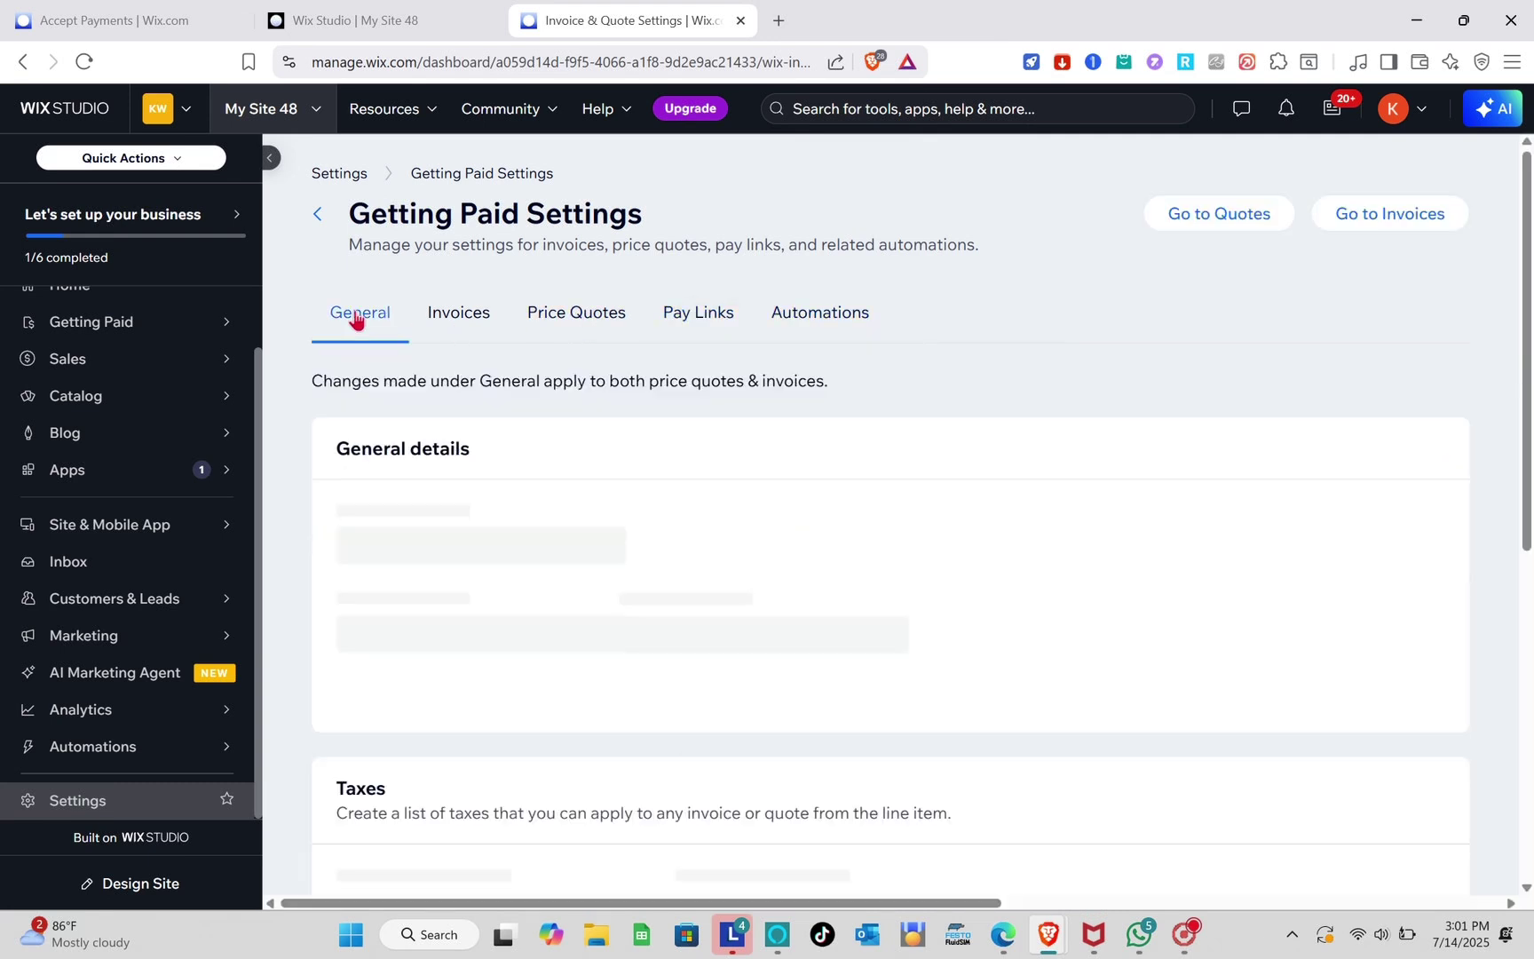
scroll(160, 382, up, 2)
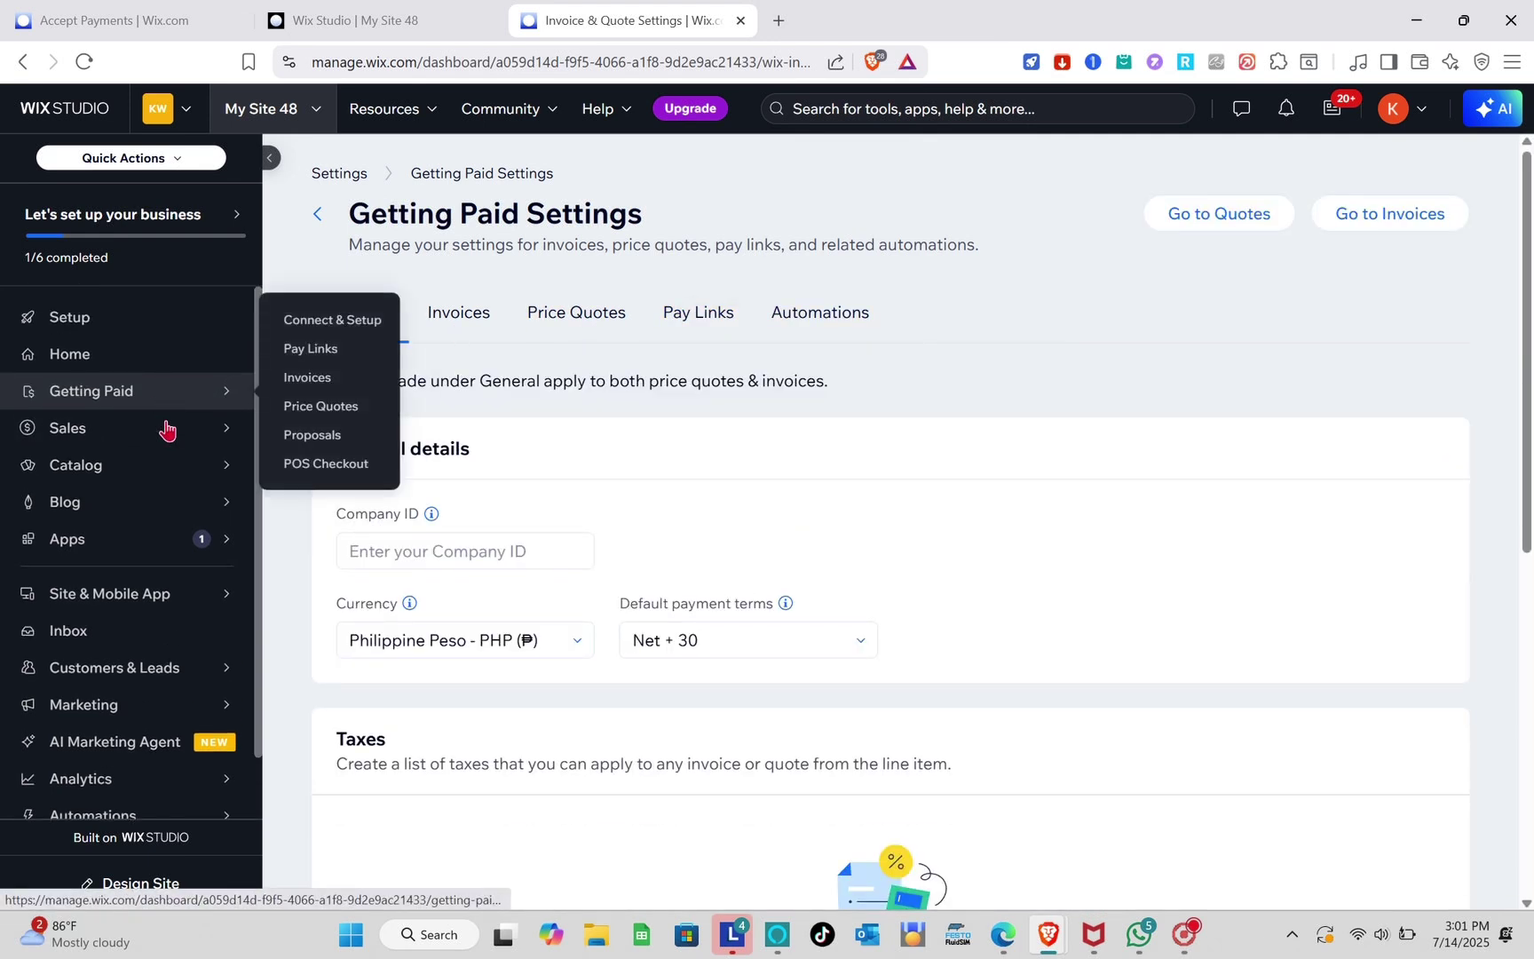
mouse_move(175, 445)
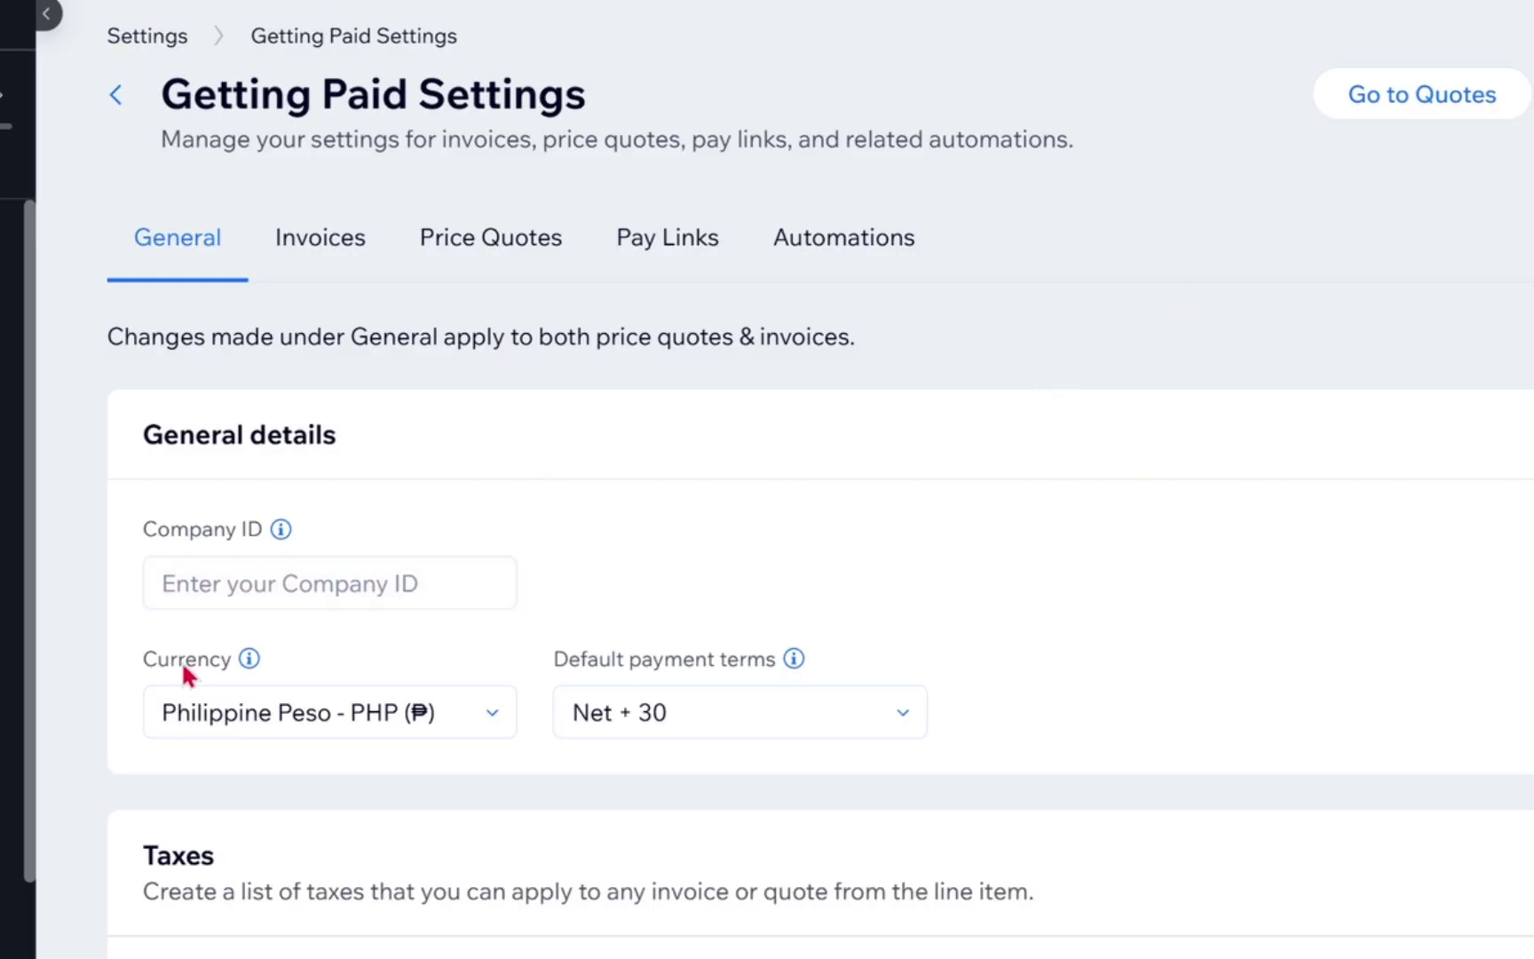
scroll(182, 662, down, 4)
scroll(182, 662, up, 4)
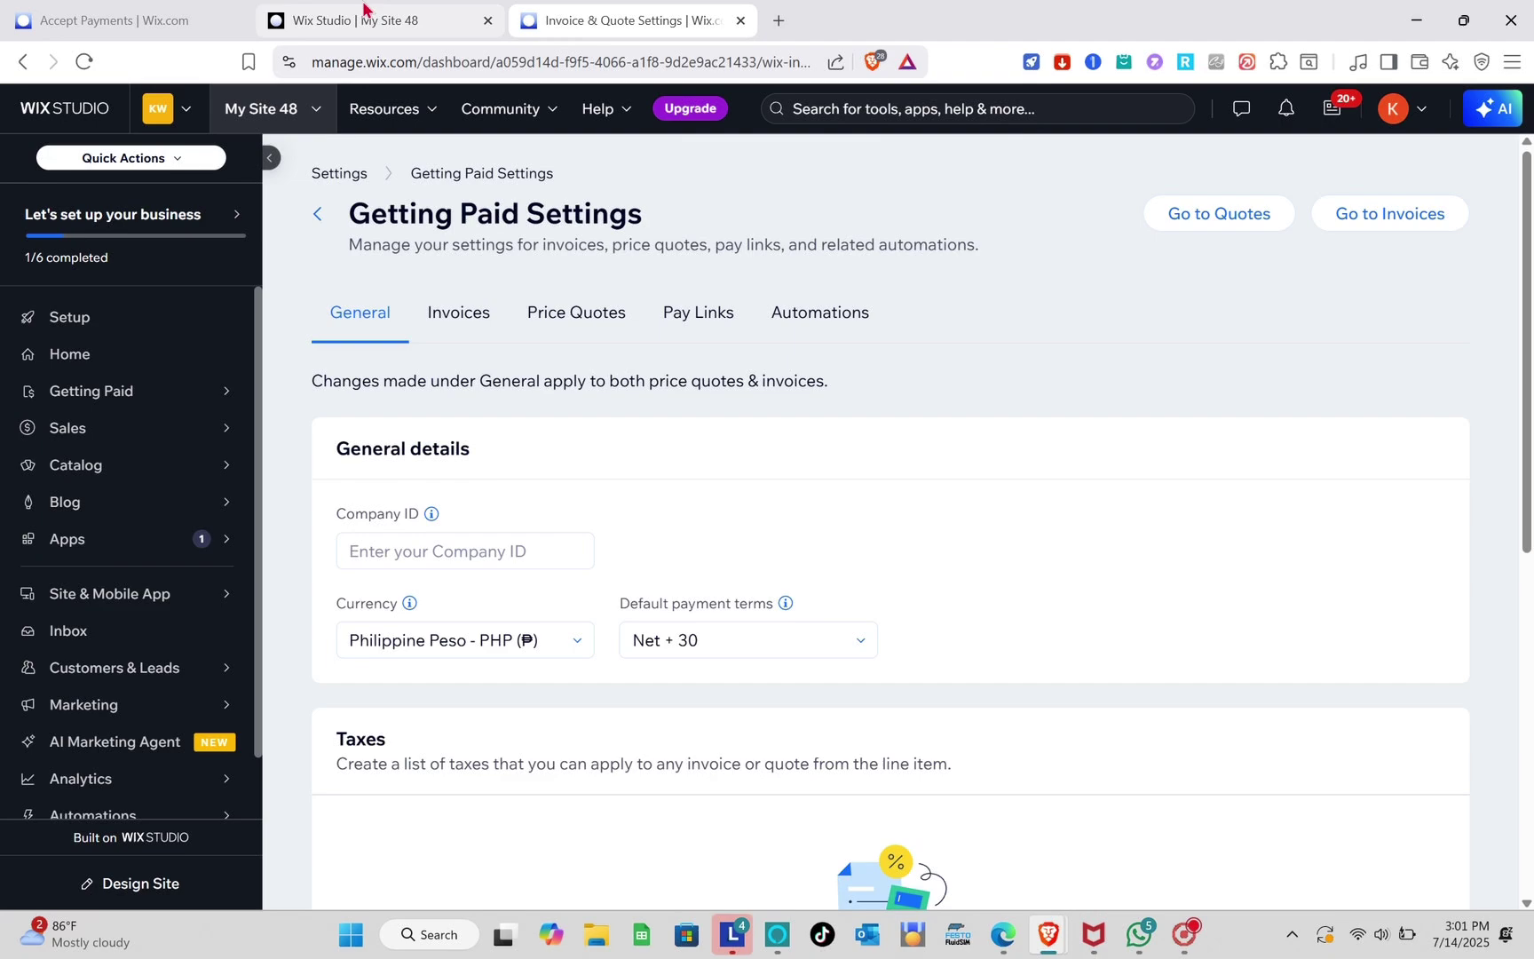
Step: Switch to the My Site 48 editor and look through the App Market home page
click(364, 12)
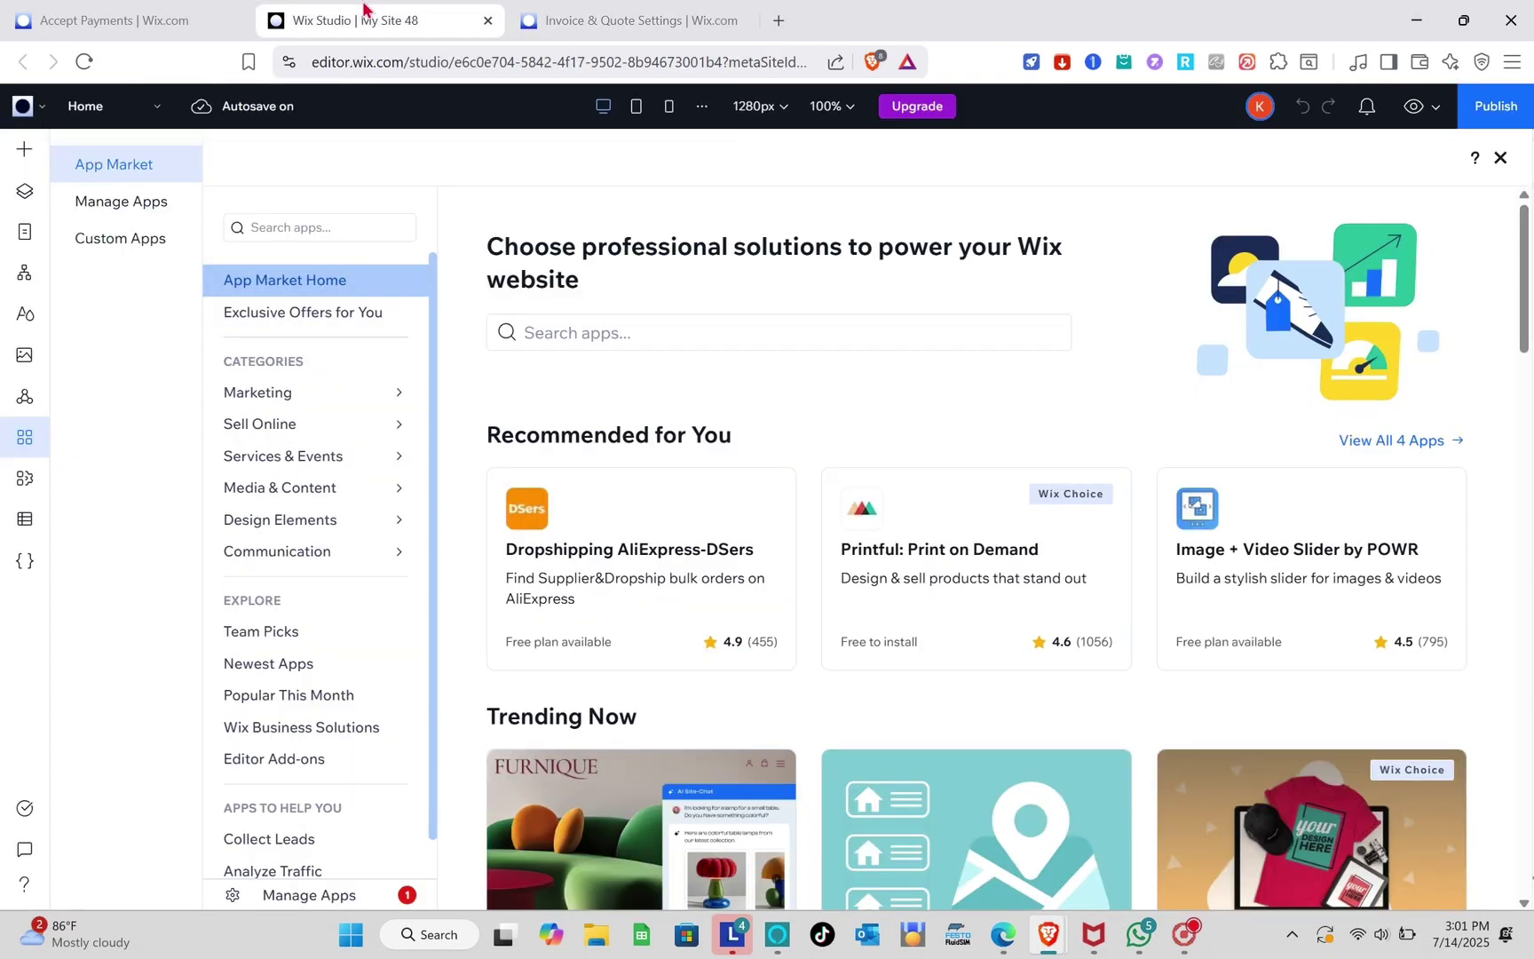
scroll(666, 558, down, 6)
scroll(668, 555, up, 6)
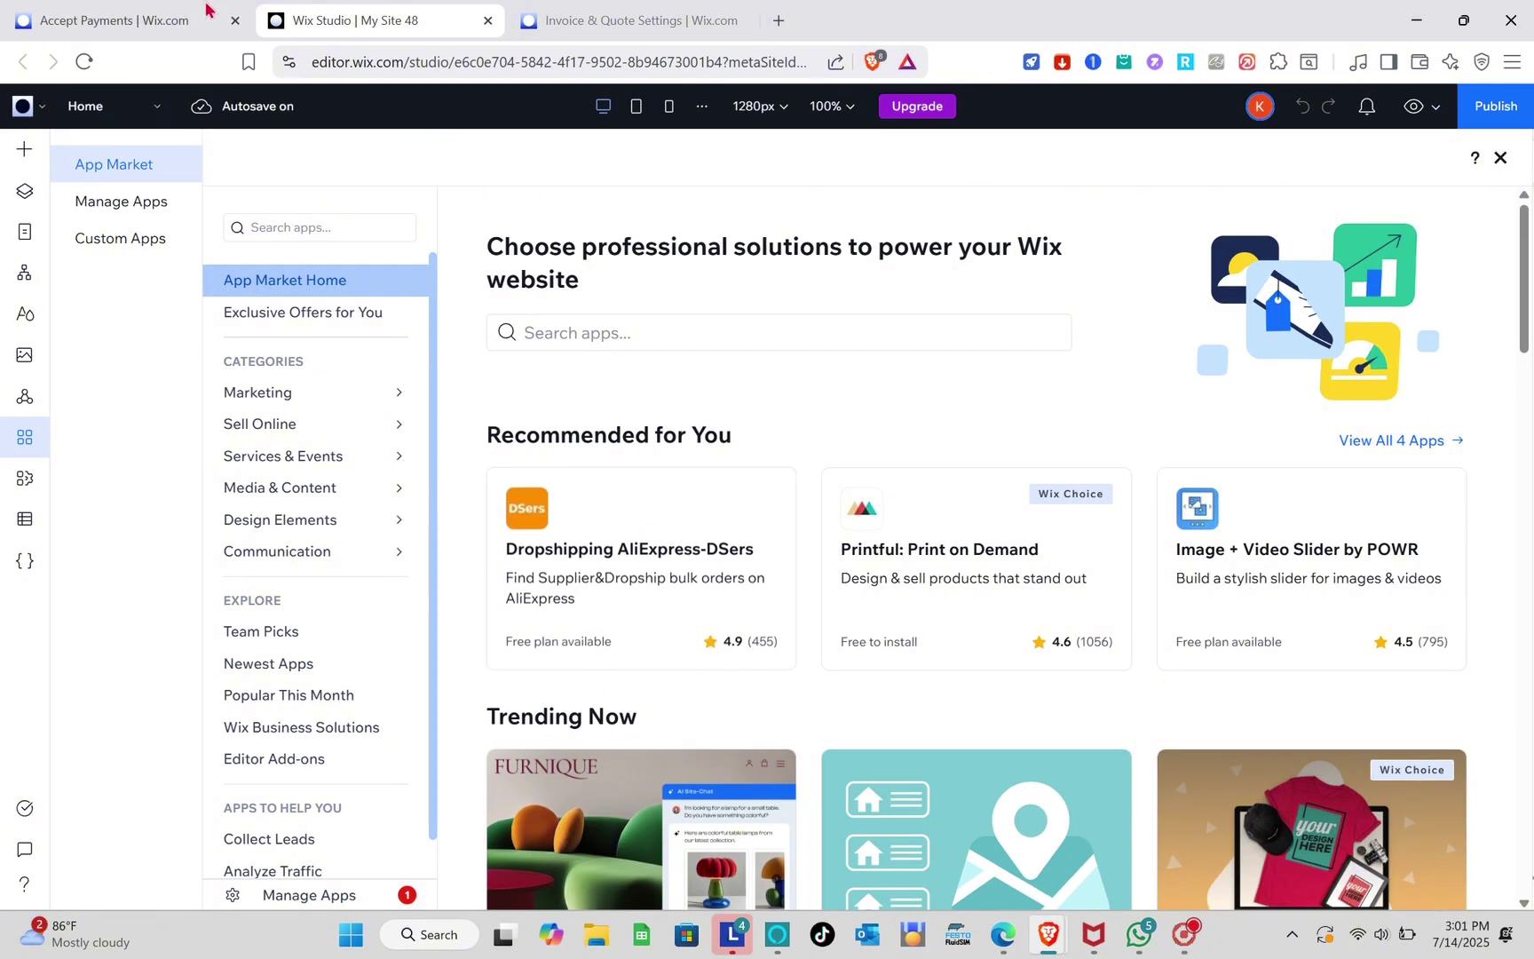
Step: Go back to the Accept Payments page, browse the countries offered as business location, and close the list without choosing one
key(ctrl+shift+Tab)
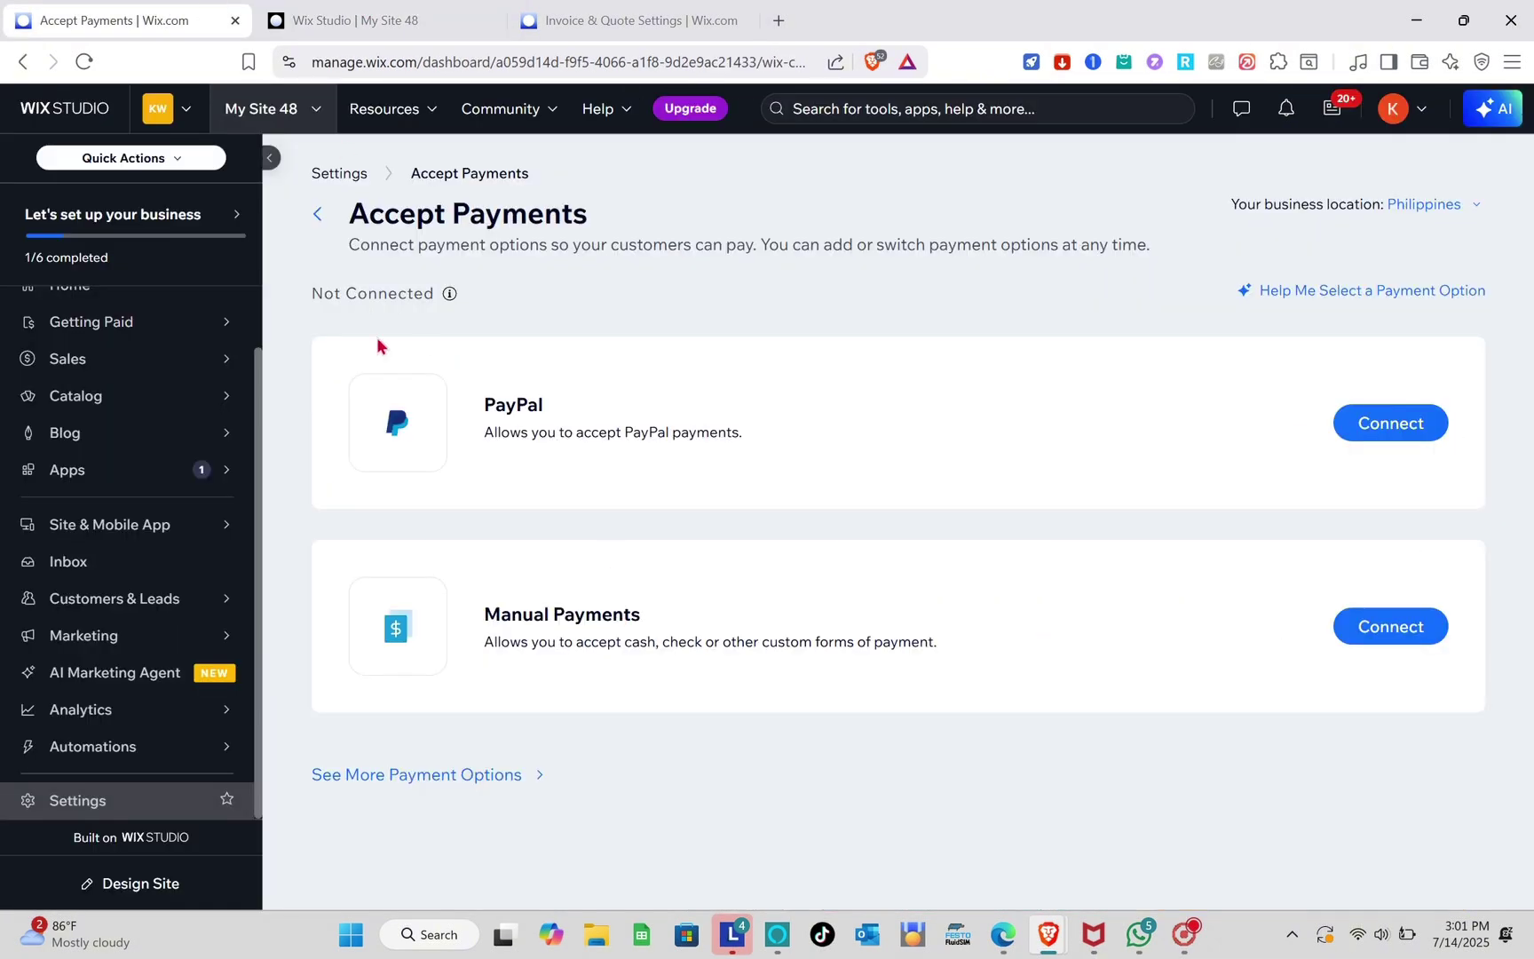
click(1469, 206)
scroll(827, 498, down, 15)
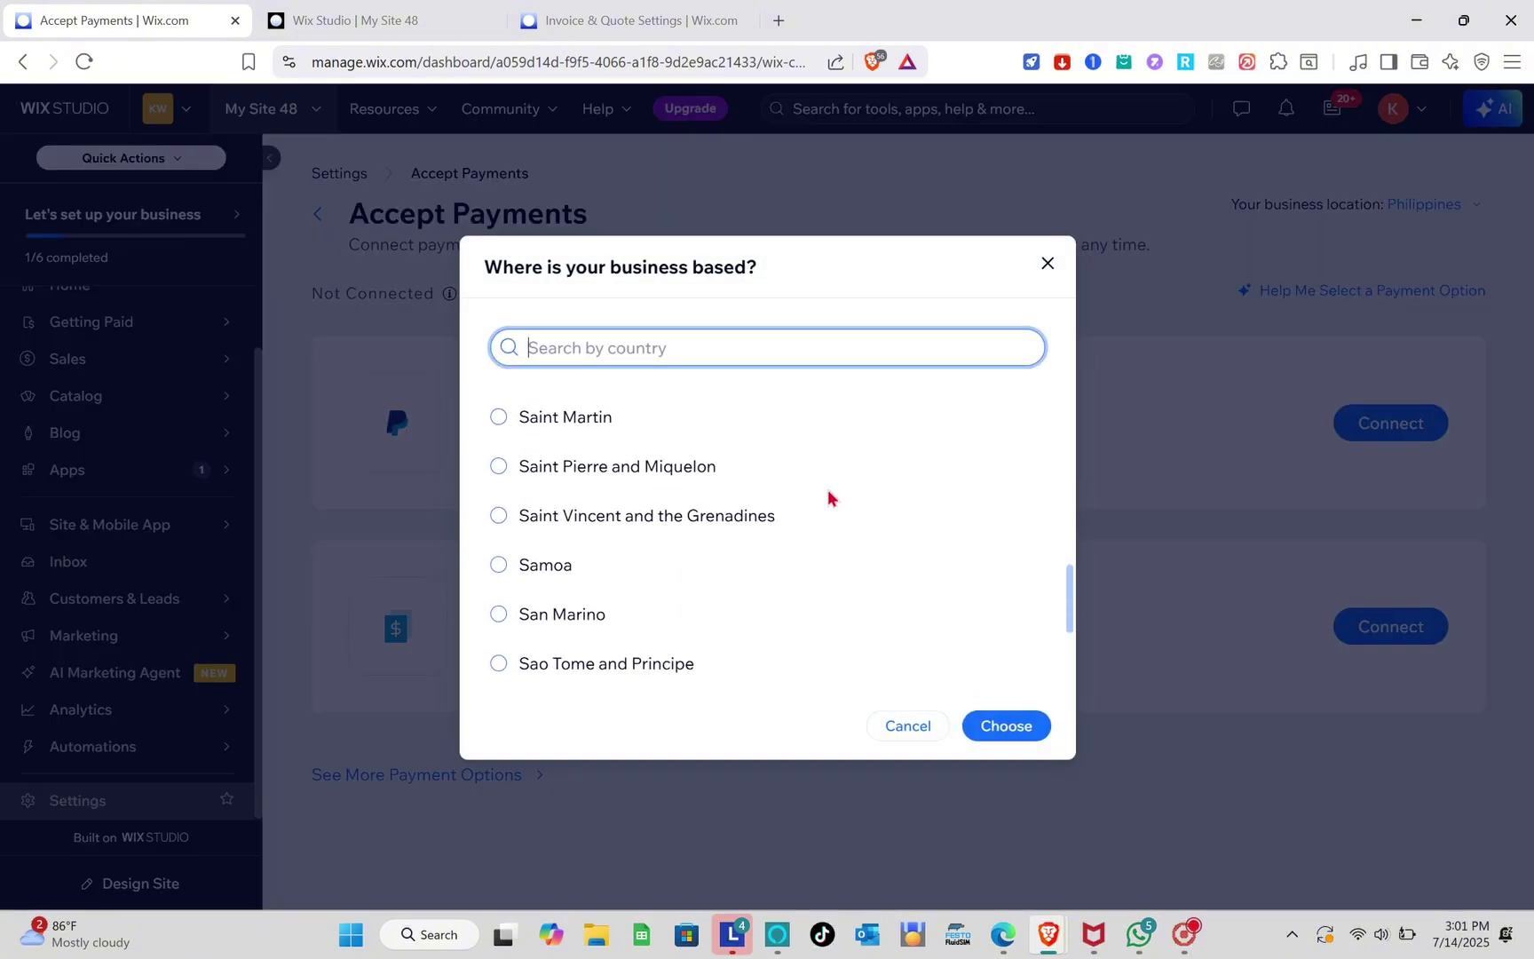
scroll(828, 497, down, 20)
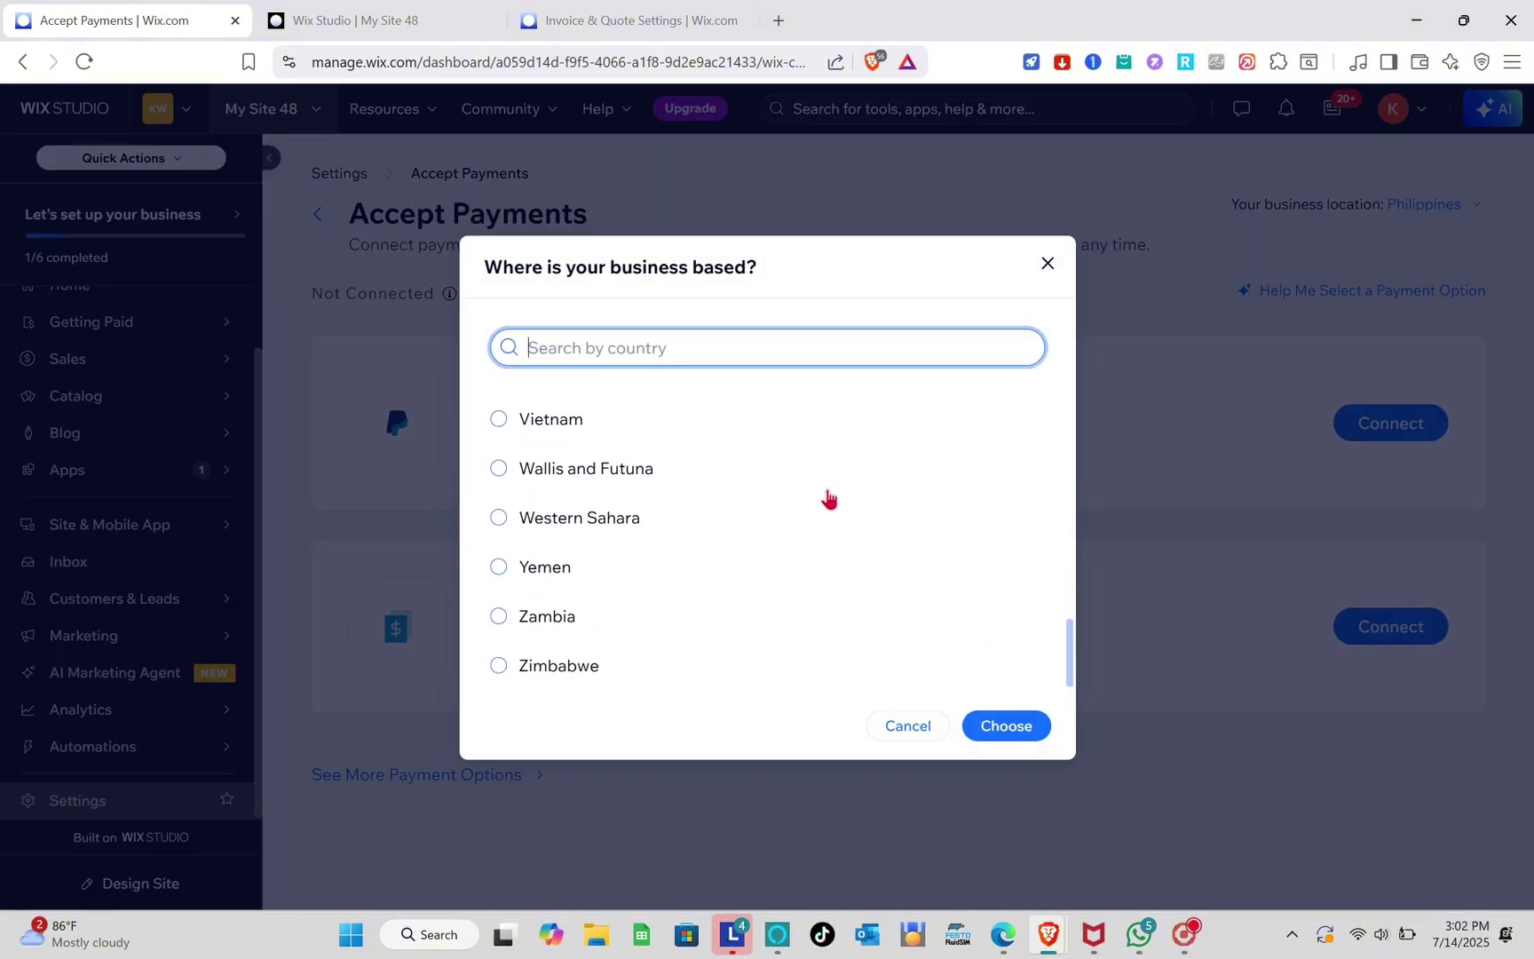
scroll(827, 498, up, 20)
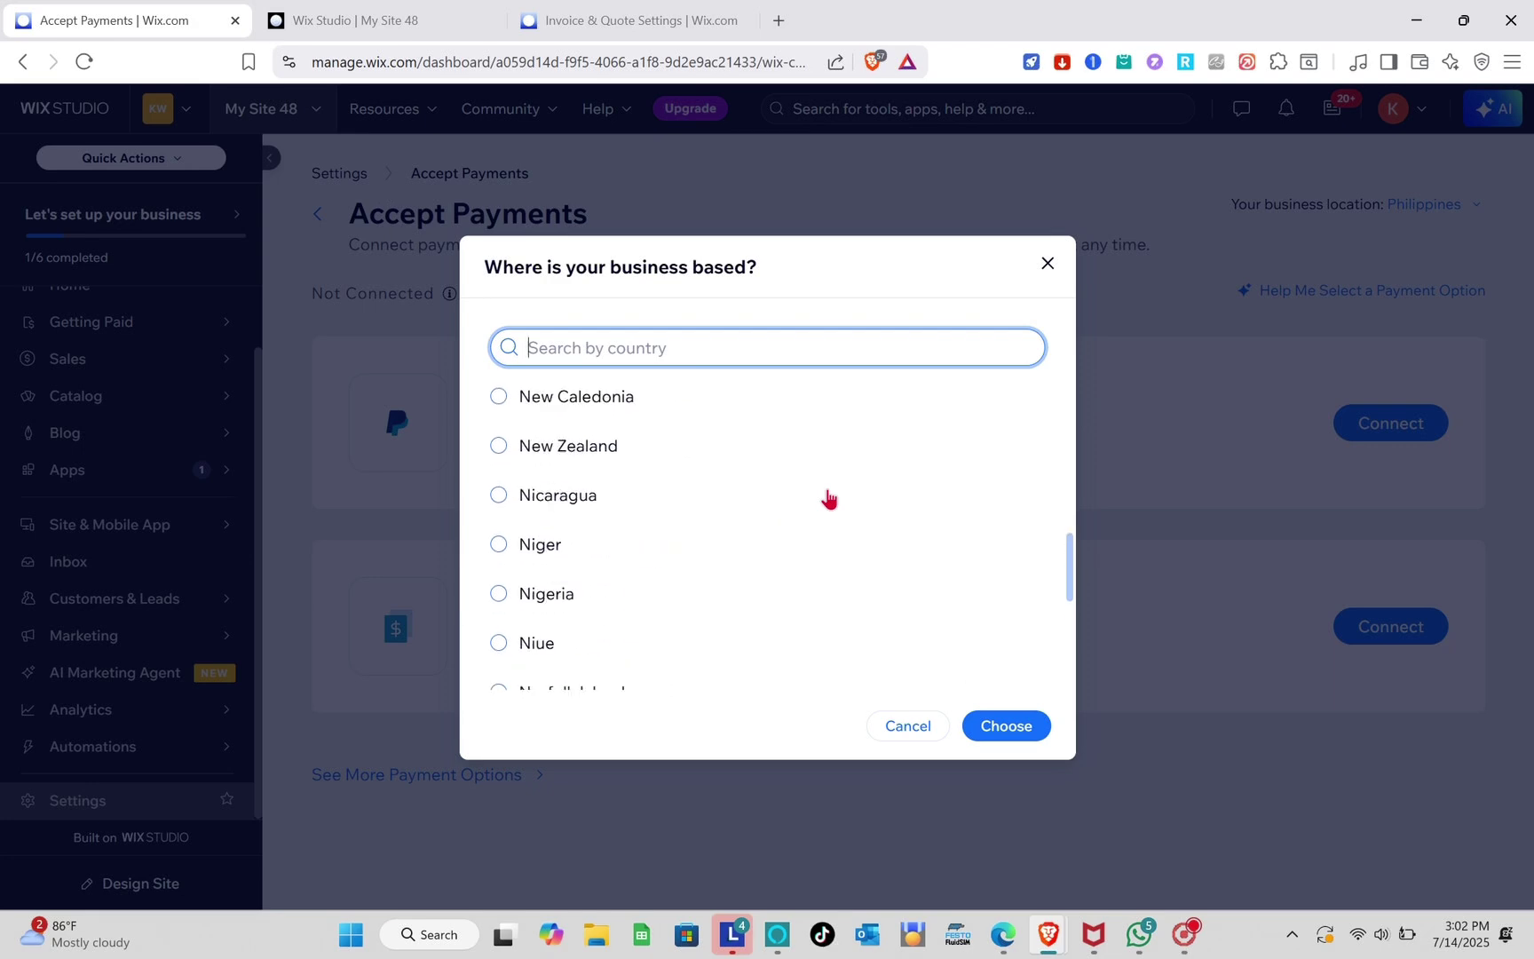
scroll(827, 498, up, 3)
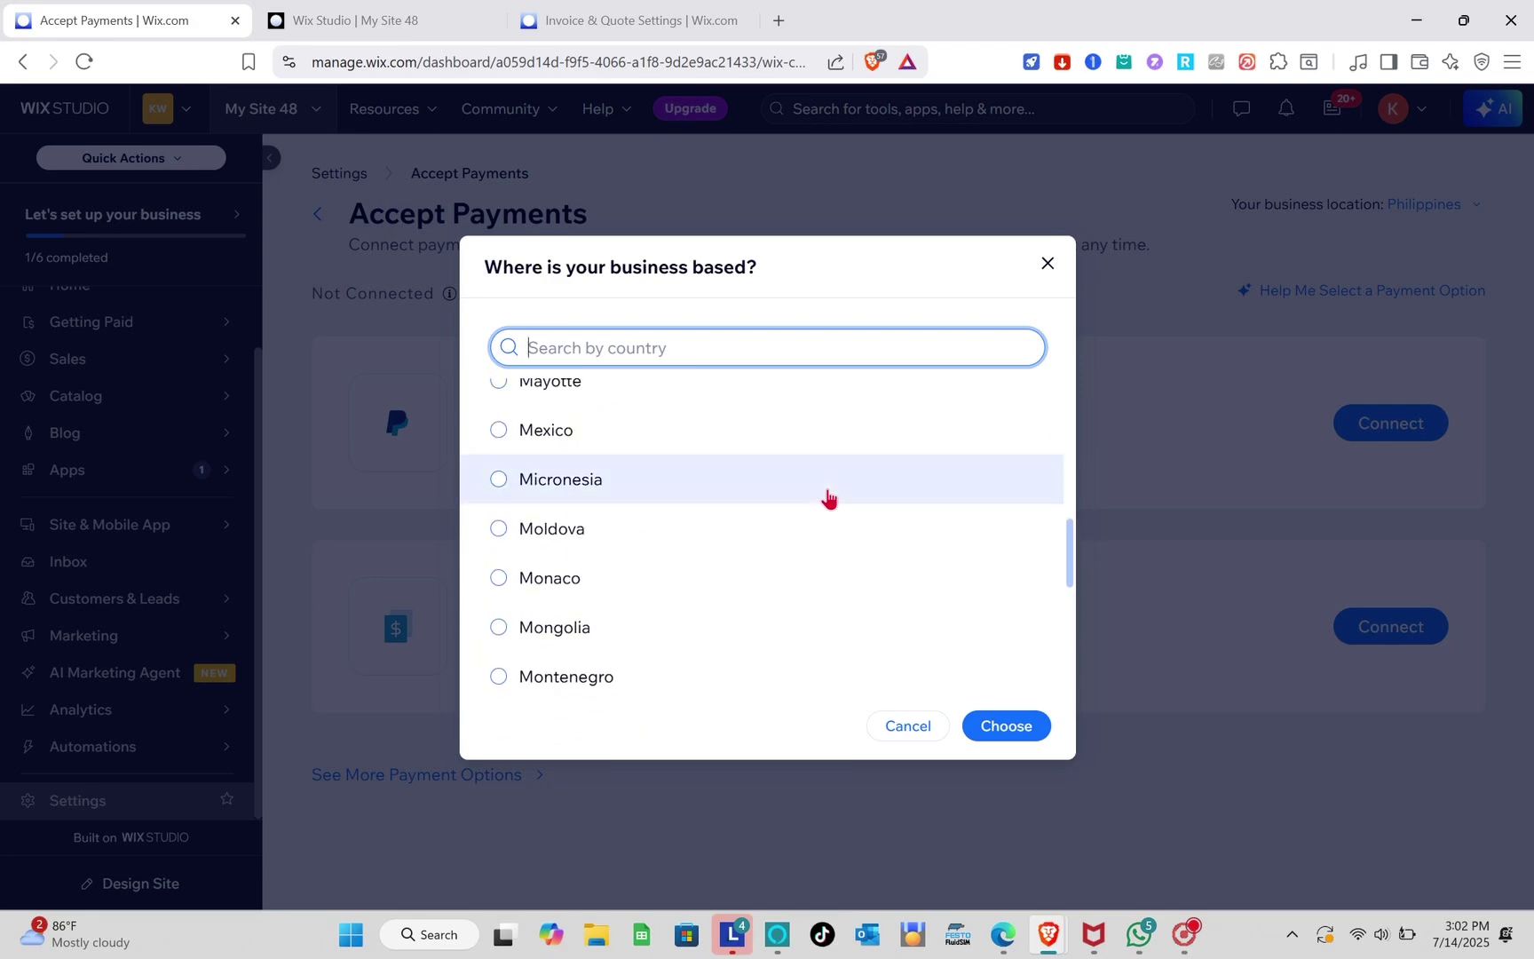
click(1215, 481)
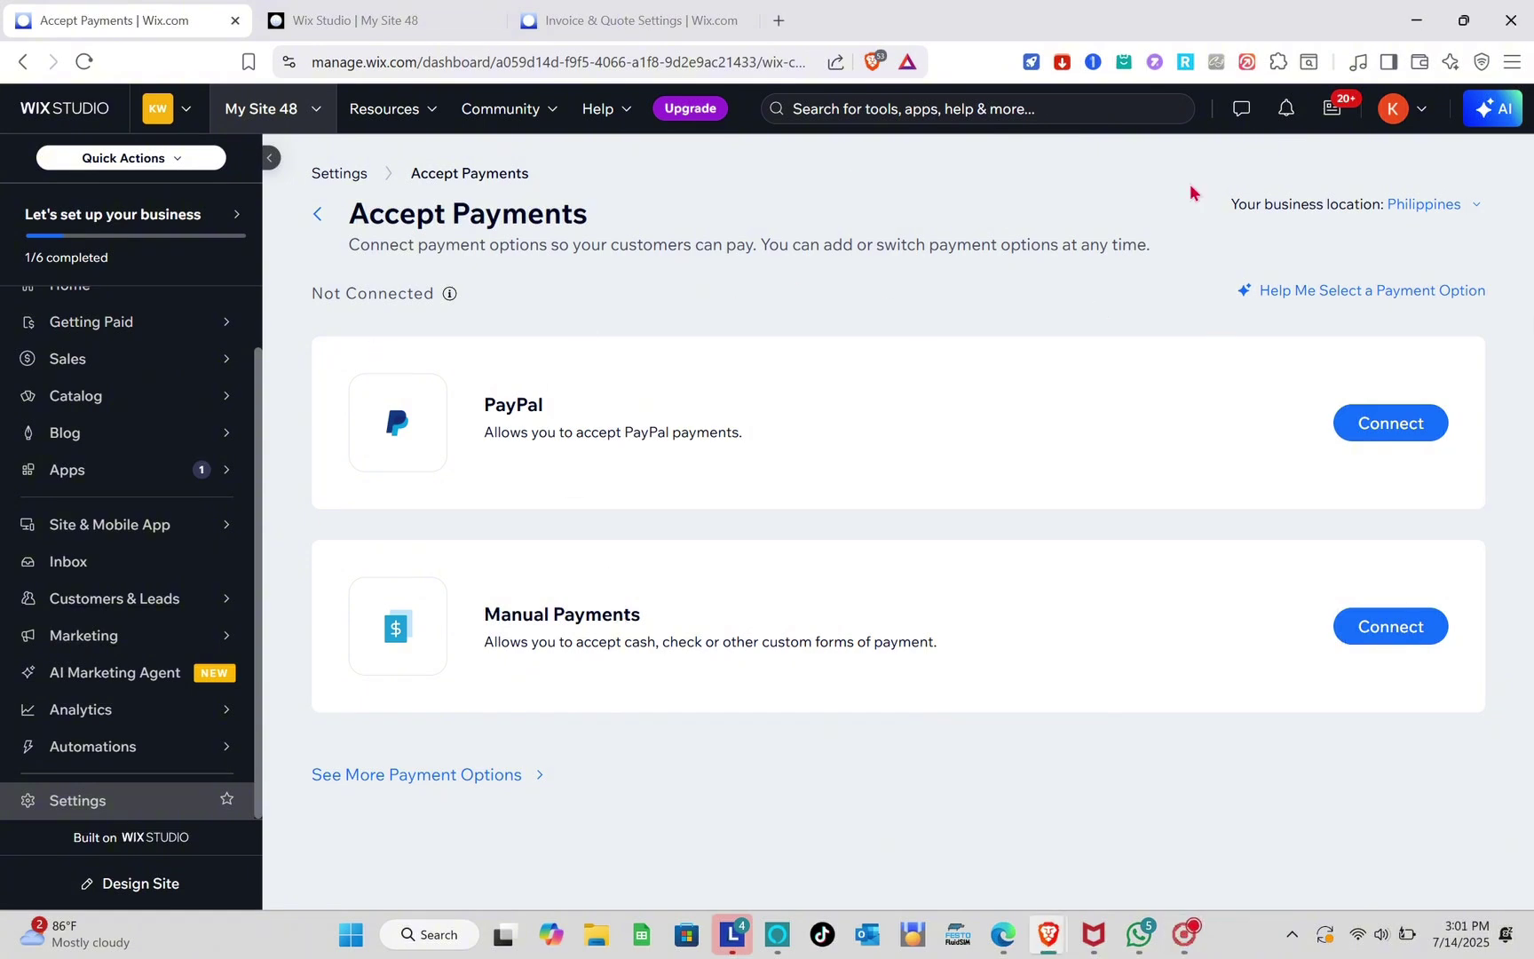
Step: Reopen the business location selection and browse through its list of countries
click(1467, 209)
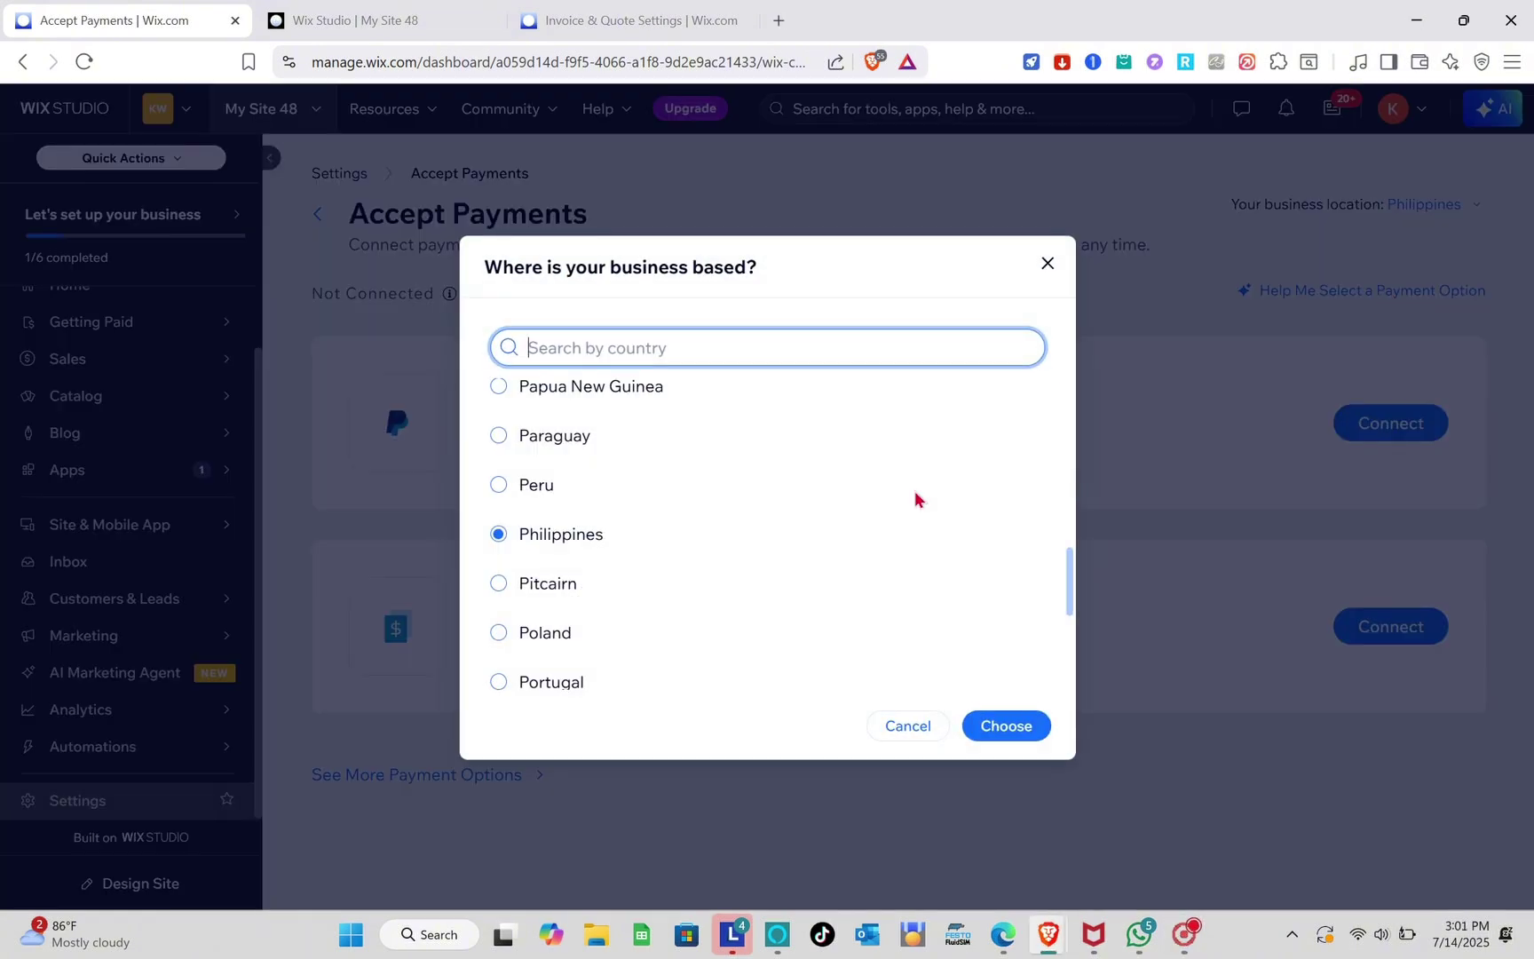
scroll(825, 500, down, 15)
scroll(827, 498, down, 15)
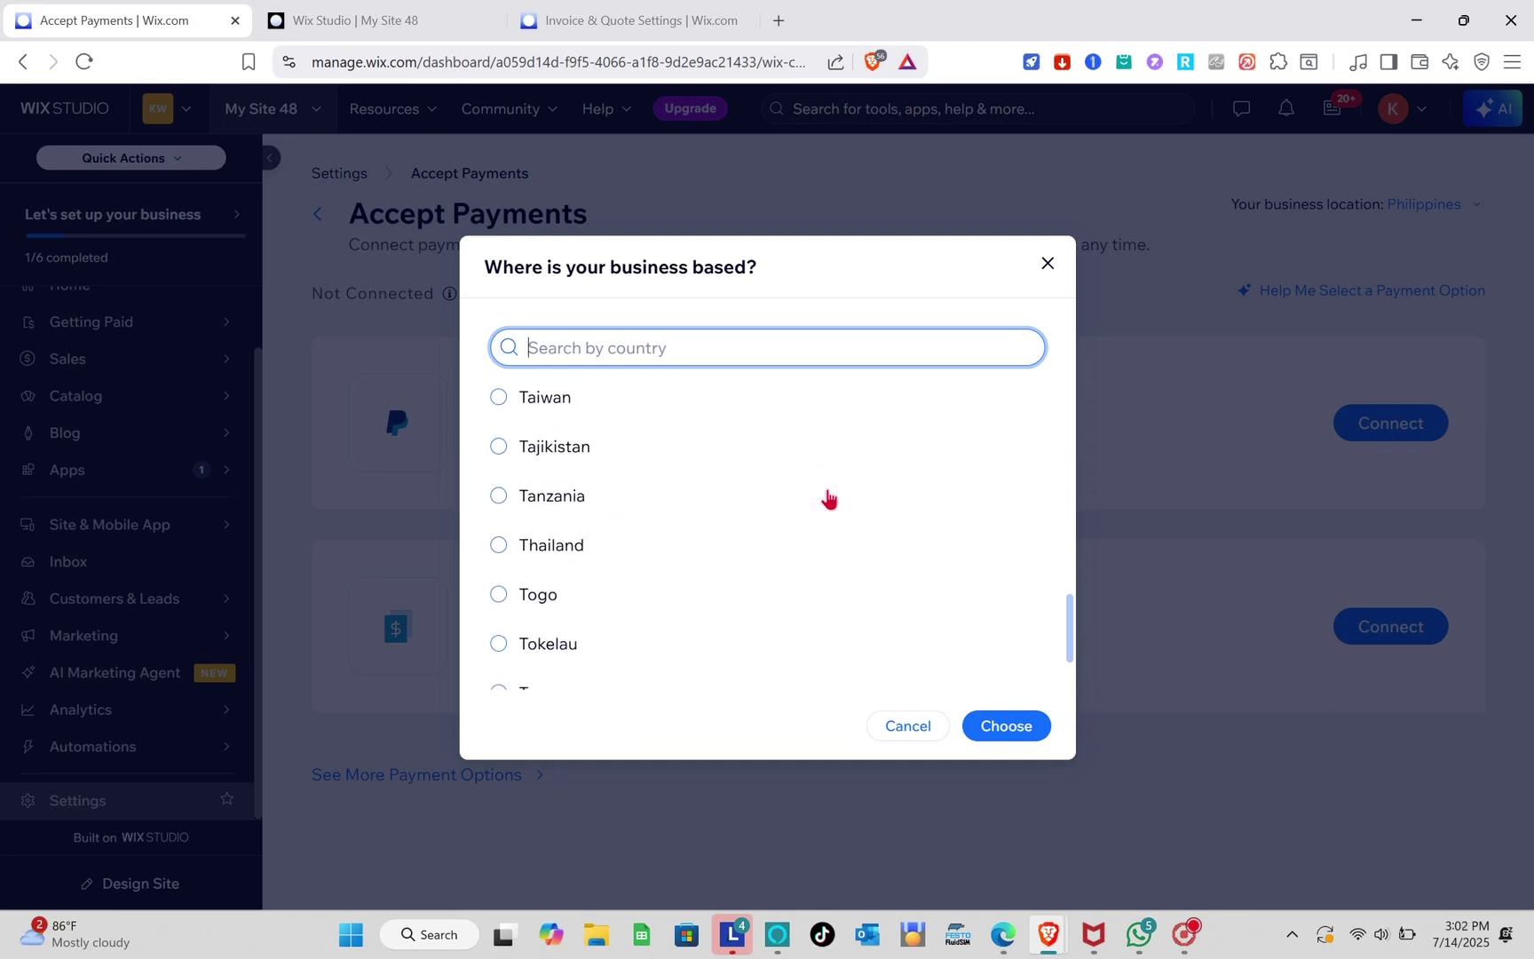
scroll(827, 498, up, 20)
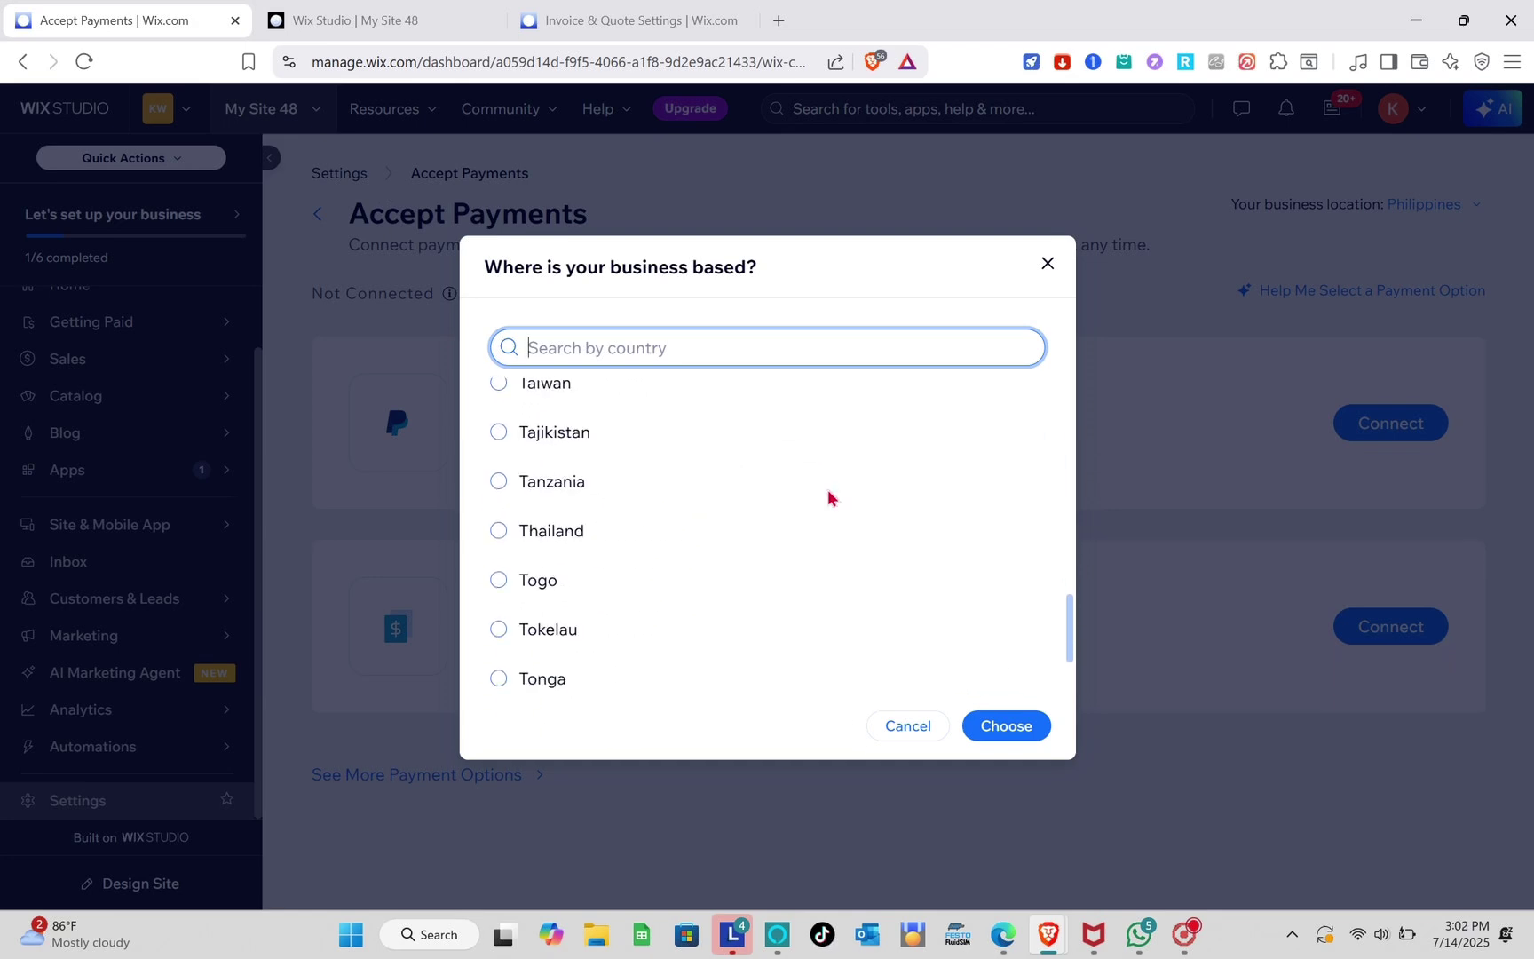
scroll(827, 498, up, 3)
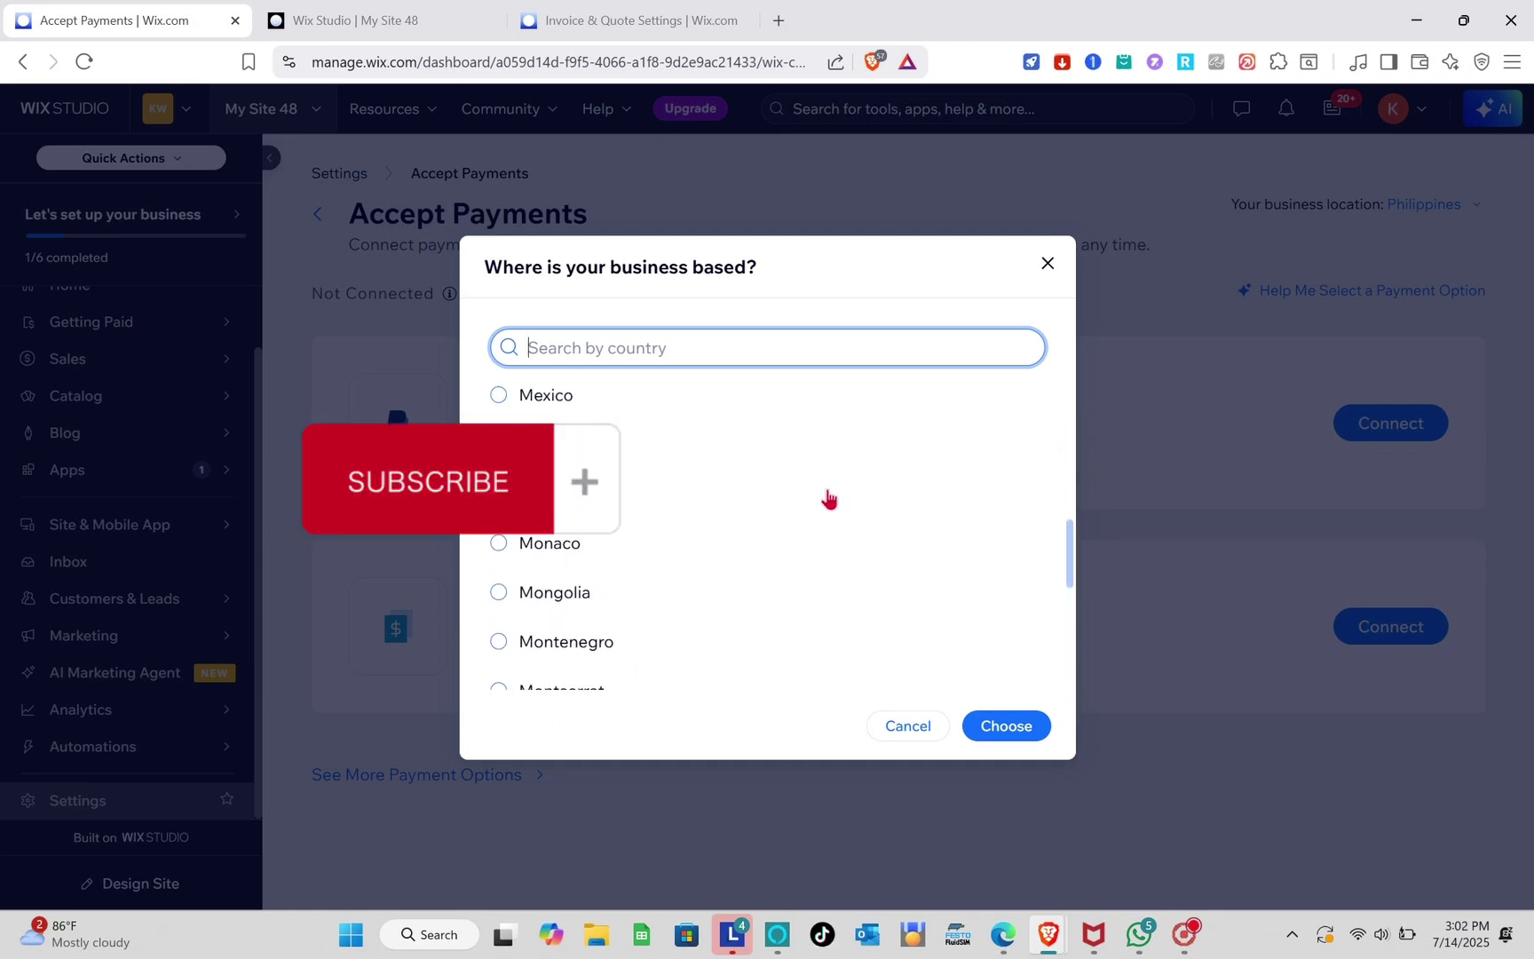